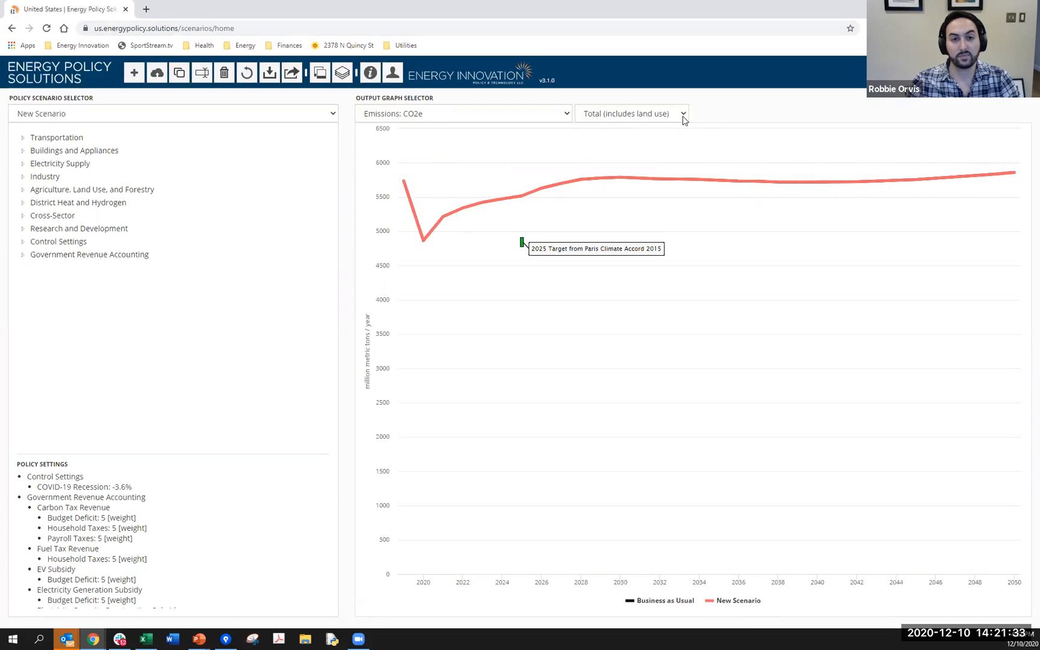
- Break the CO2e emissions output graph down by sector
click(557, 115)
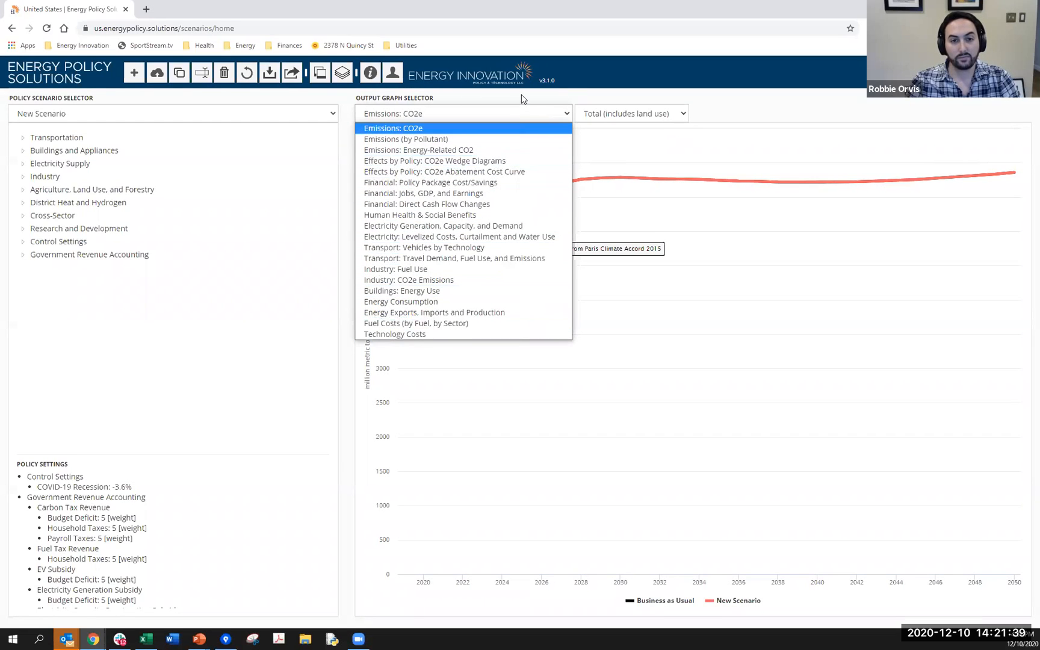
click(492, 103)
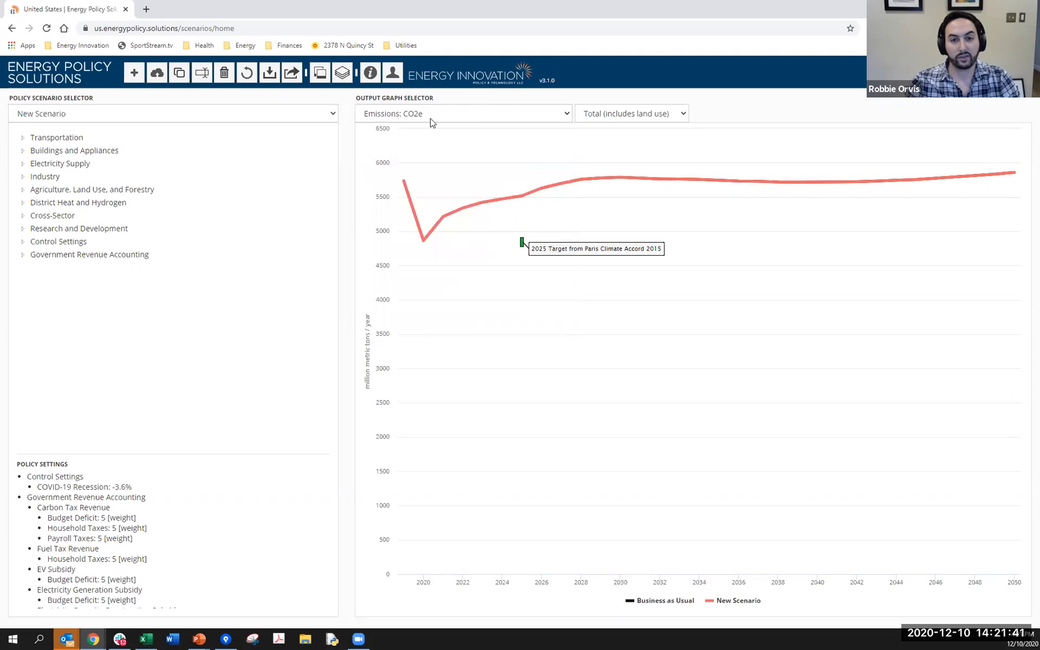
click(654, 115)
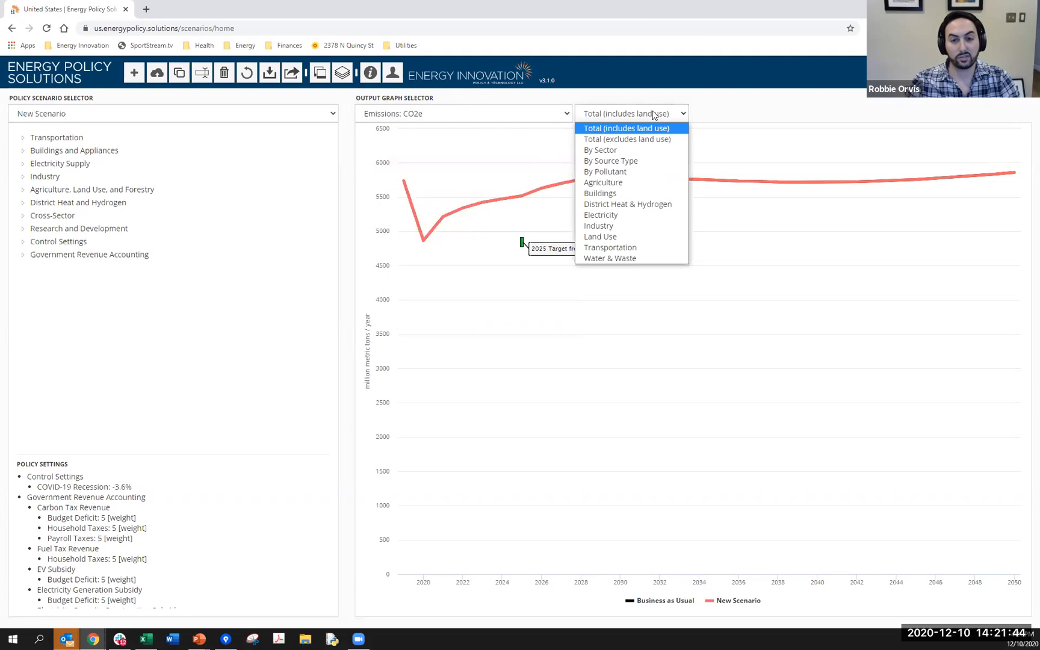
click(620, 150)
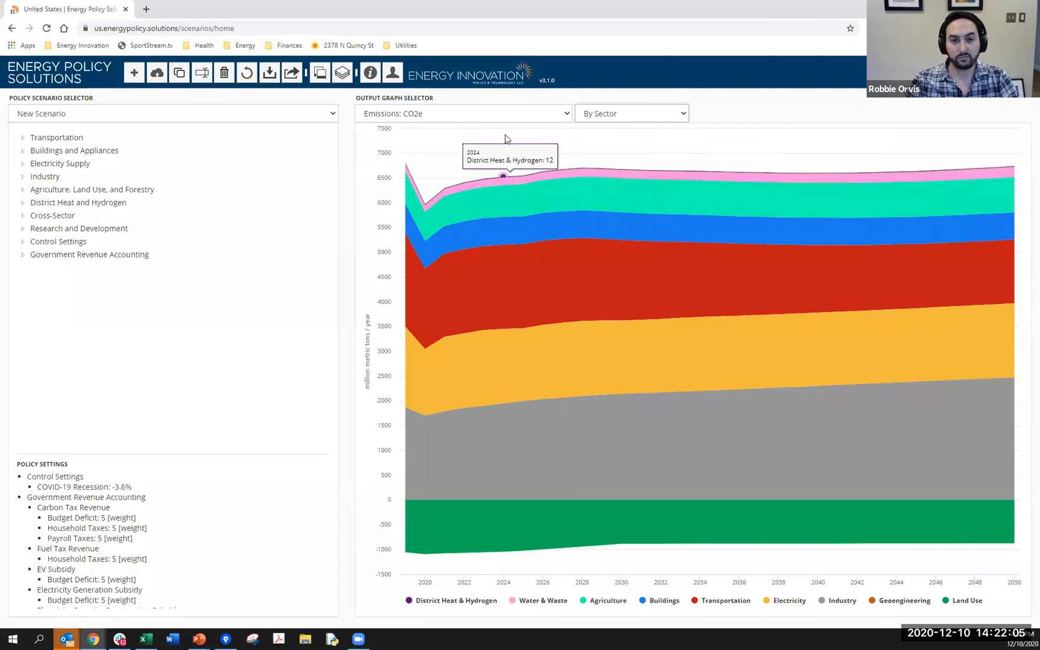
- Switch the output graph to Electricity Generation, Capacity, and Demand and show the Capacity view
click(513, 114)
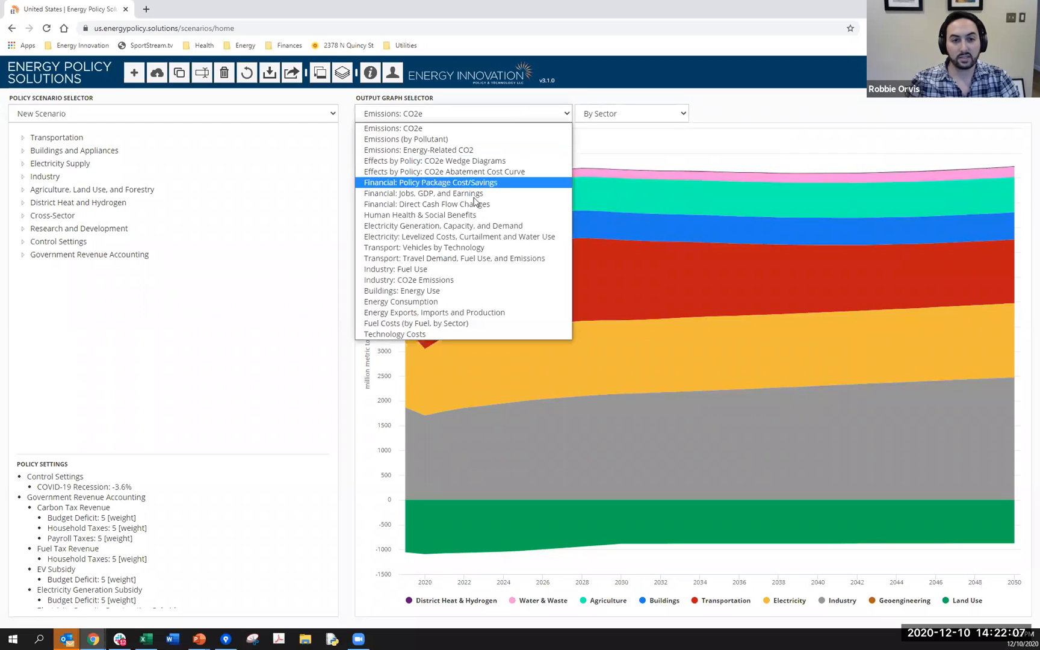
click(480, 231)
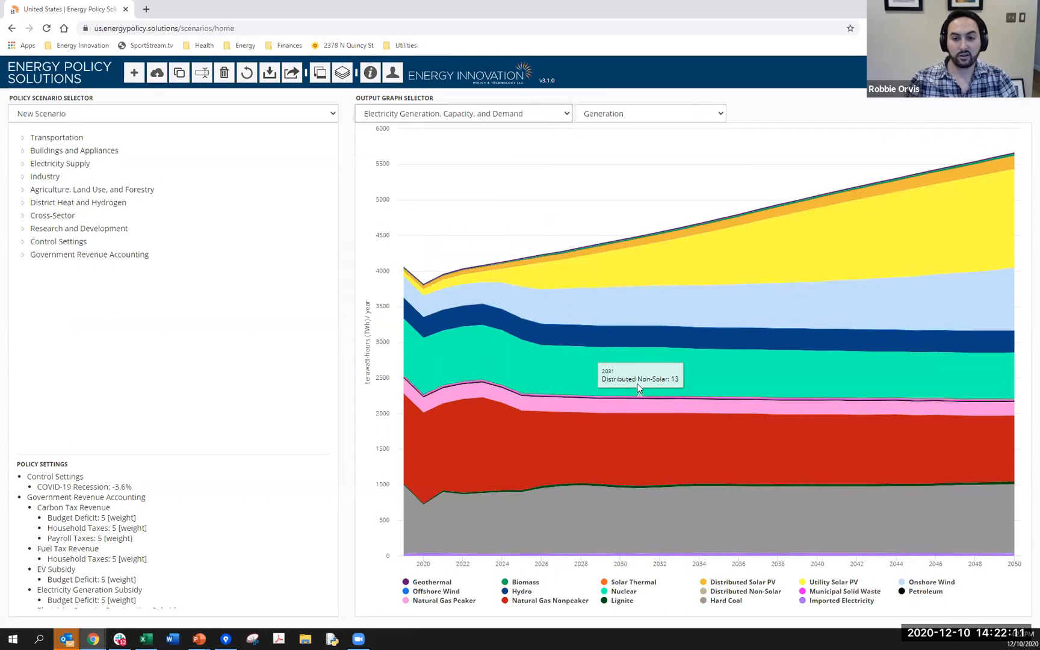
click(601, 117)
click(599, 150)
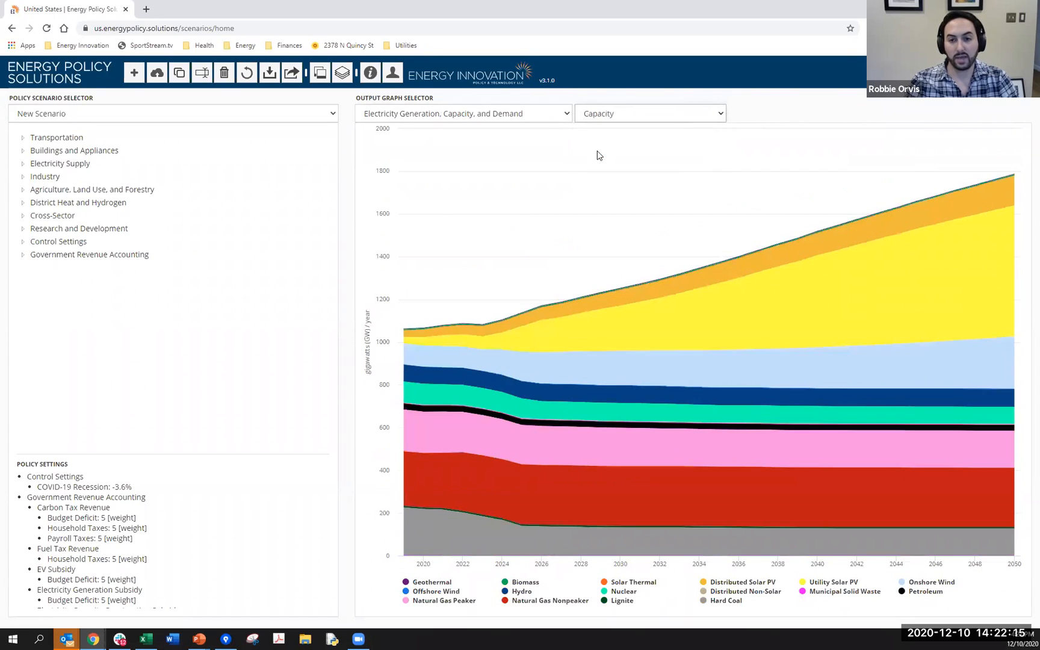
- Show the Transport: Vehicles by Technology graph for the fleet composition of cars and SUVs
click(461, 113)
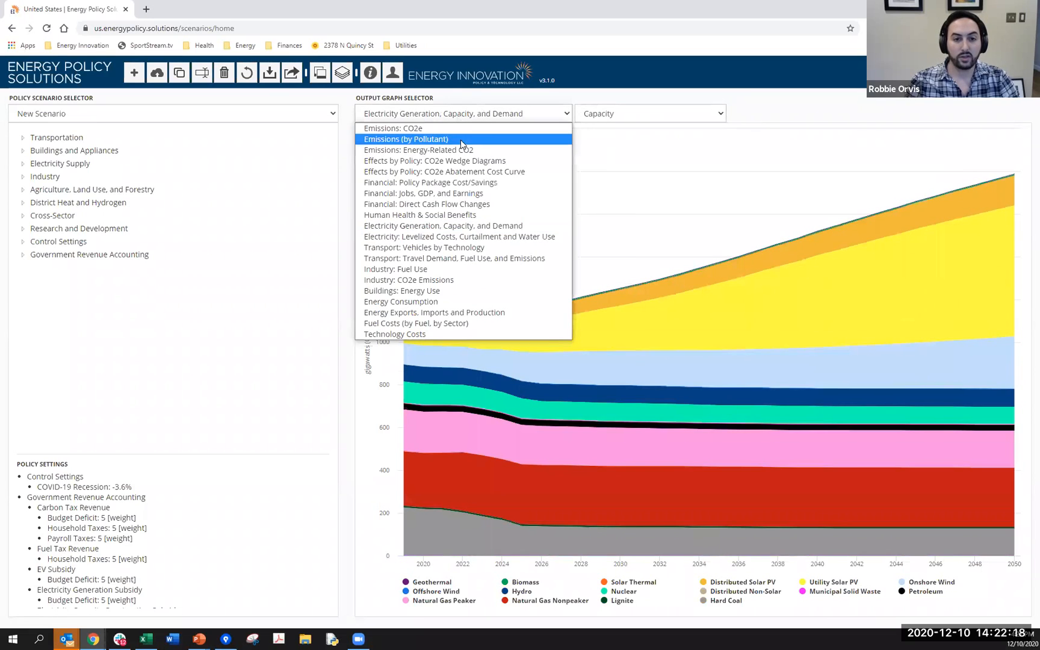
click(456, 248)
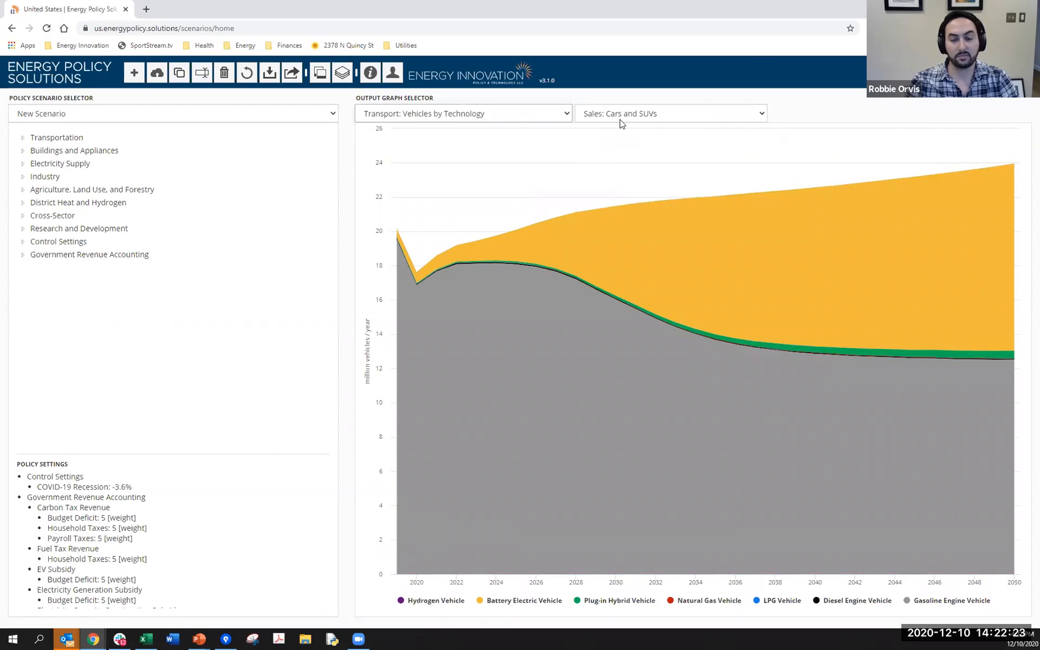
click(639, 112)
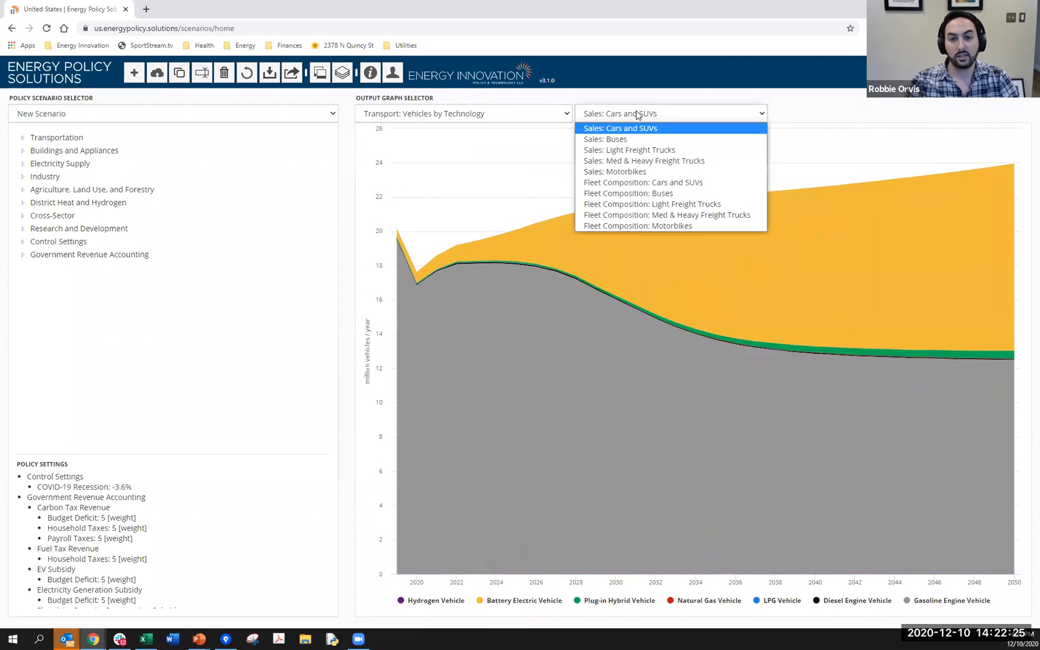
click(649, 184)
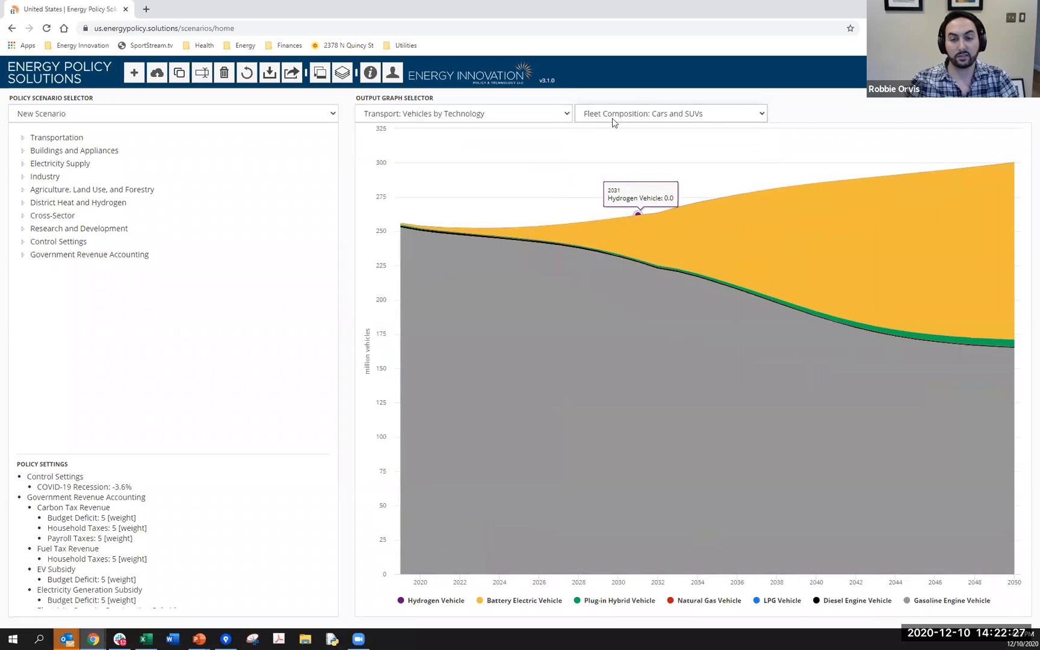
click(668, 117)
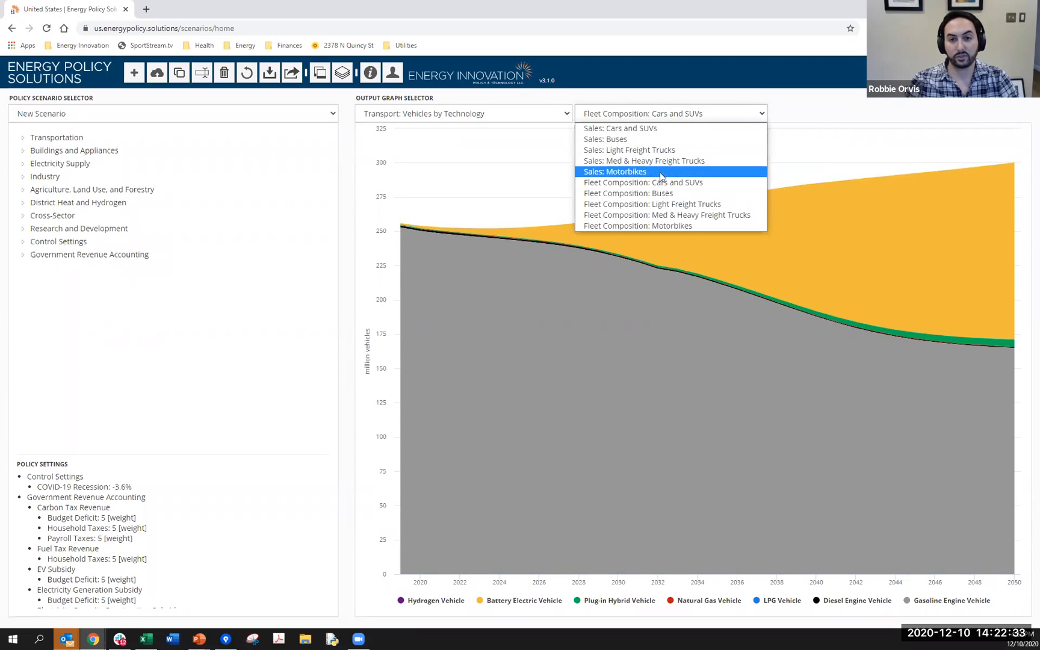
click(627, 108)
click(536, 112)
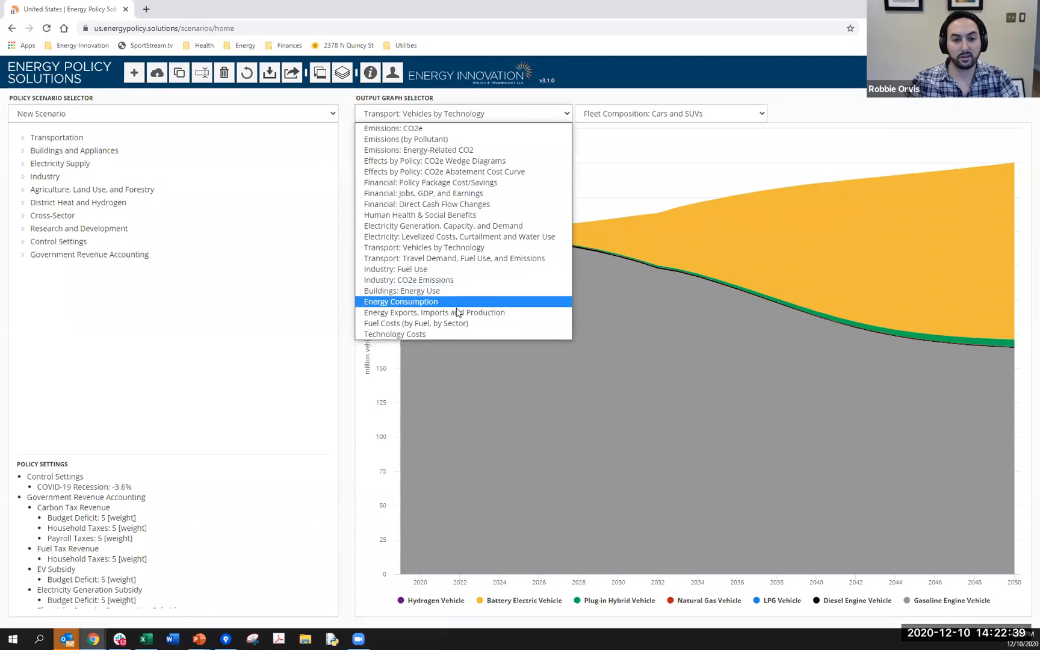
click(615, 93)
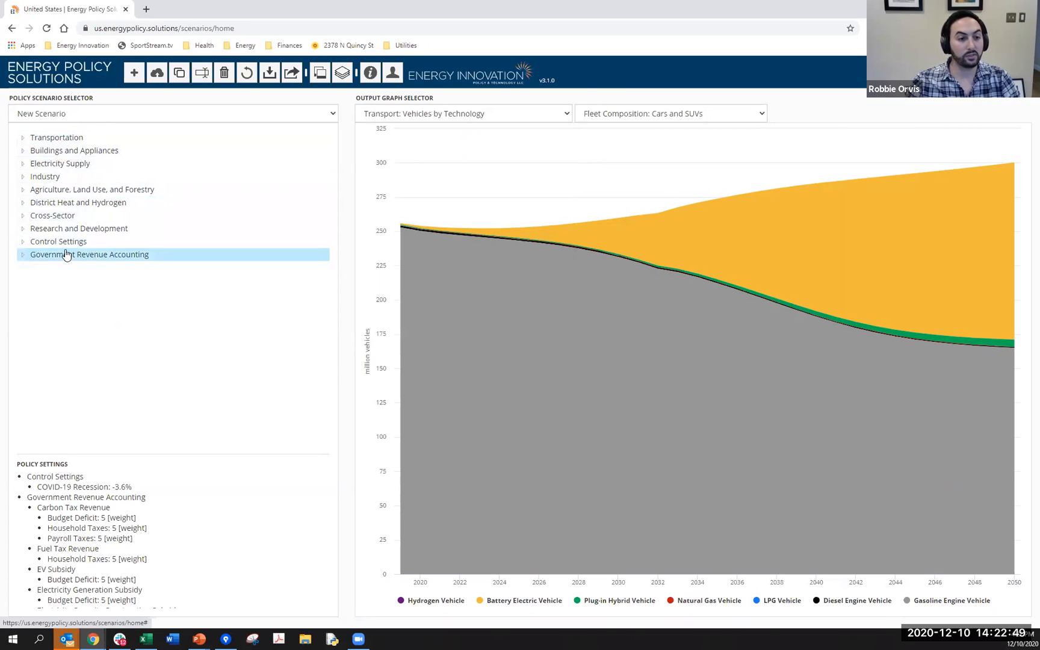
- Look through the Transportation policy options and return the output graph to Emissions: CO2e, total including land use
click(42, 139)
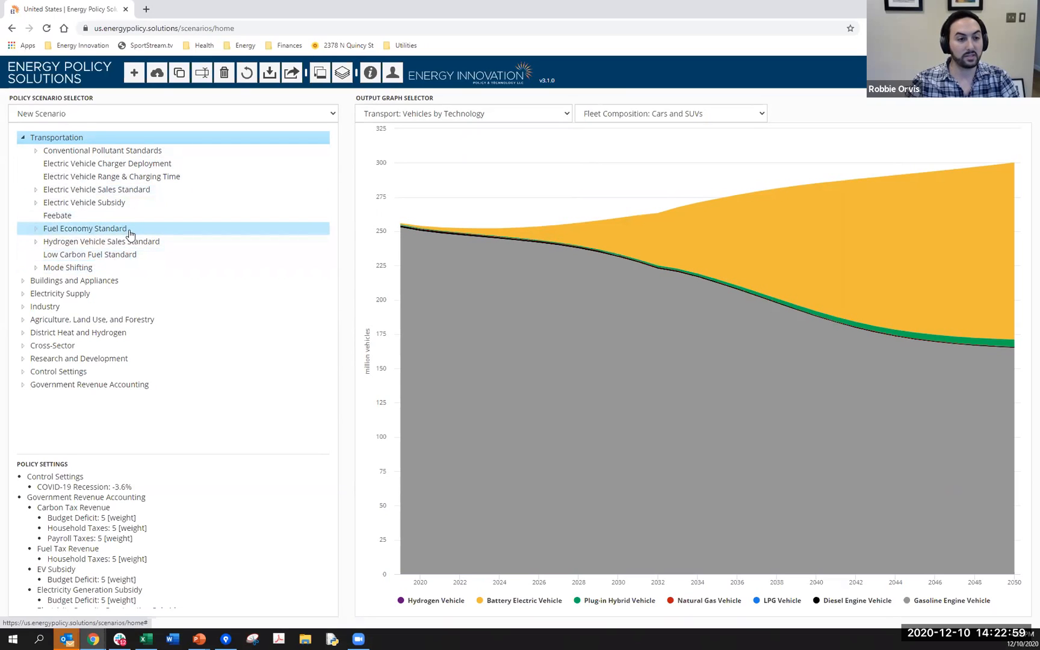
click(68, 139)
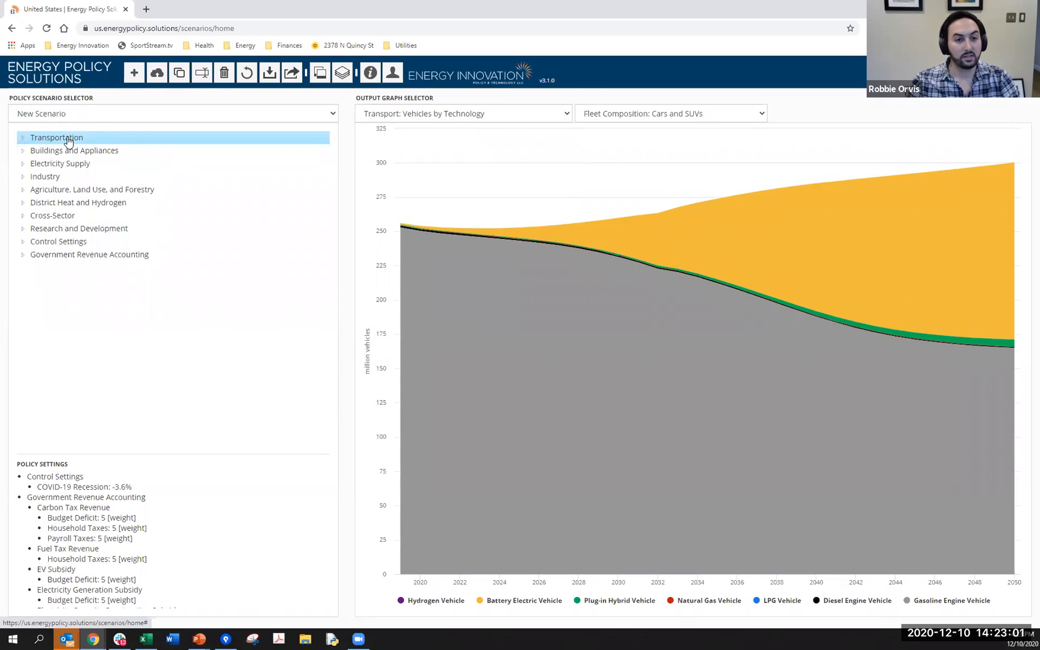
click(393, 120)
click(394, 129)
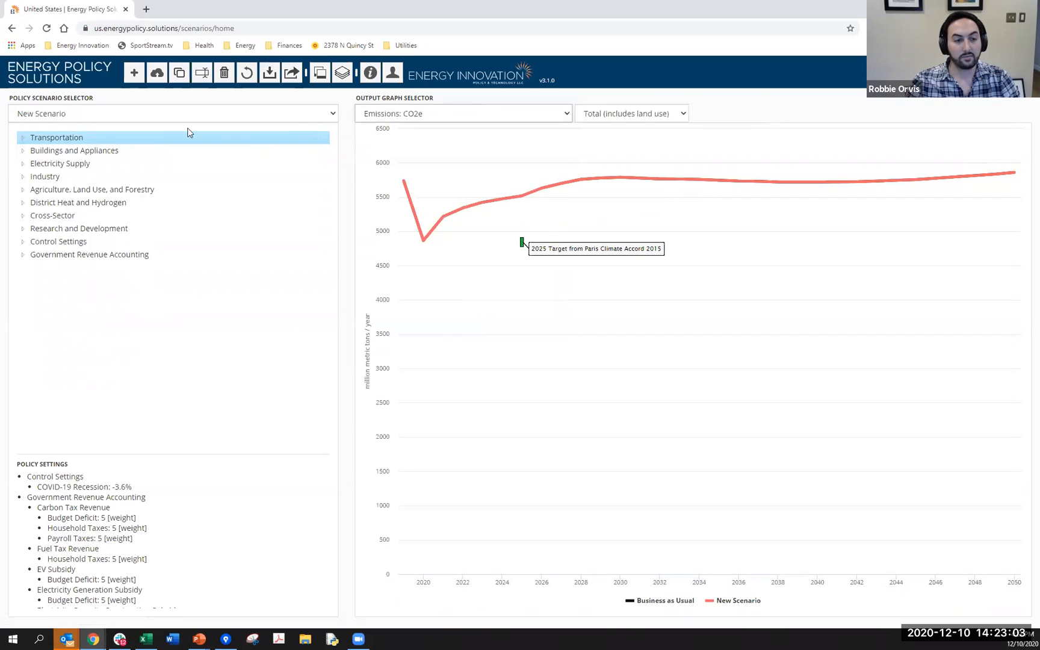
- Set the Cross-Sector carbon tax for the Electricity Sector to 150 $/metric ton CO2e
click(88, 216)
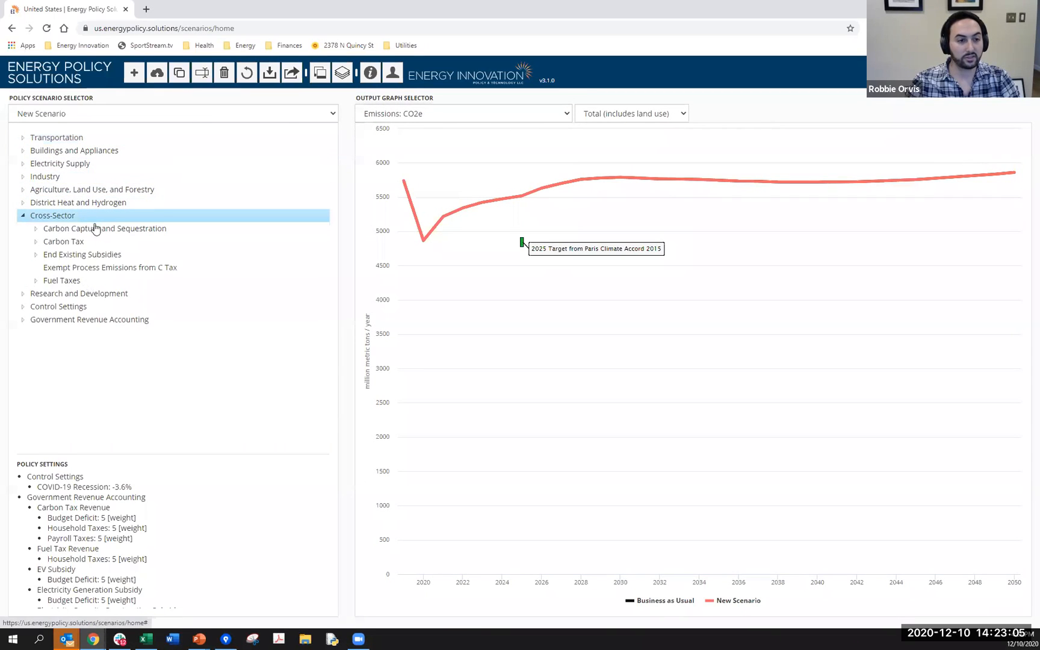
click(91, 242)
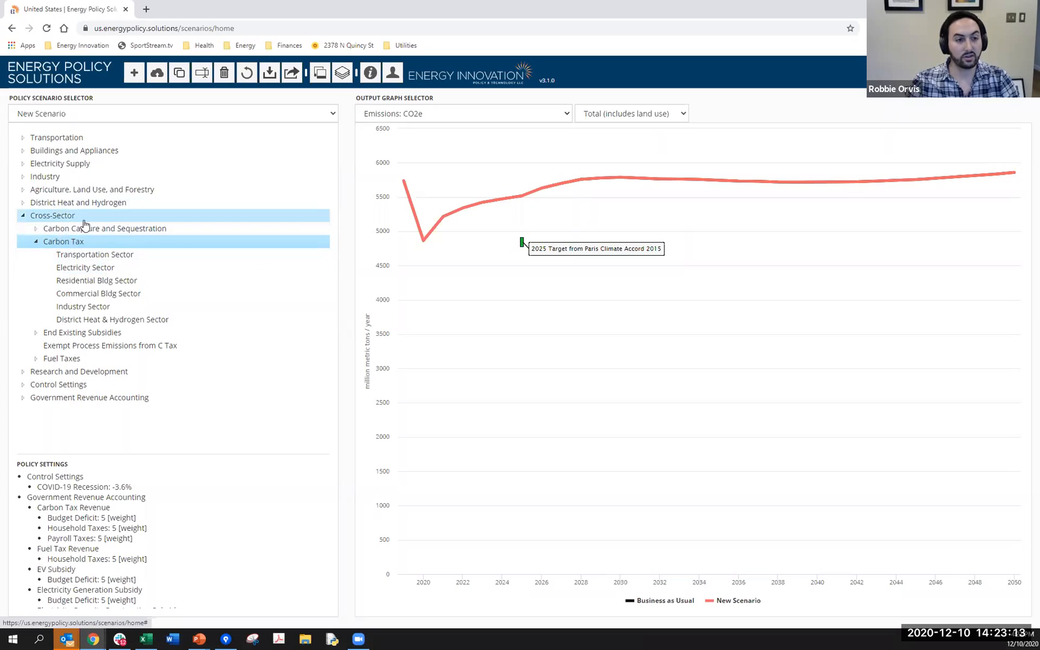
click(106, 269)
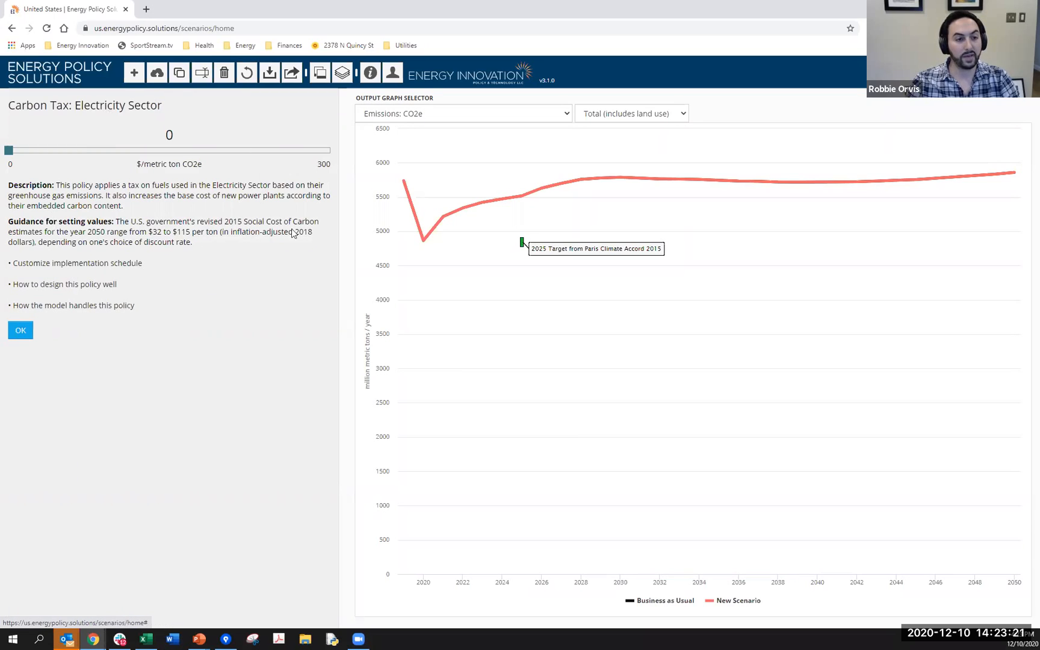
drag(15, 183, 117, 208)
click(165, 236)
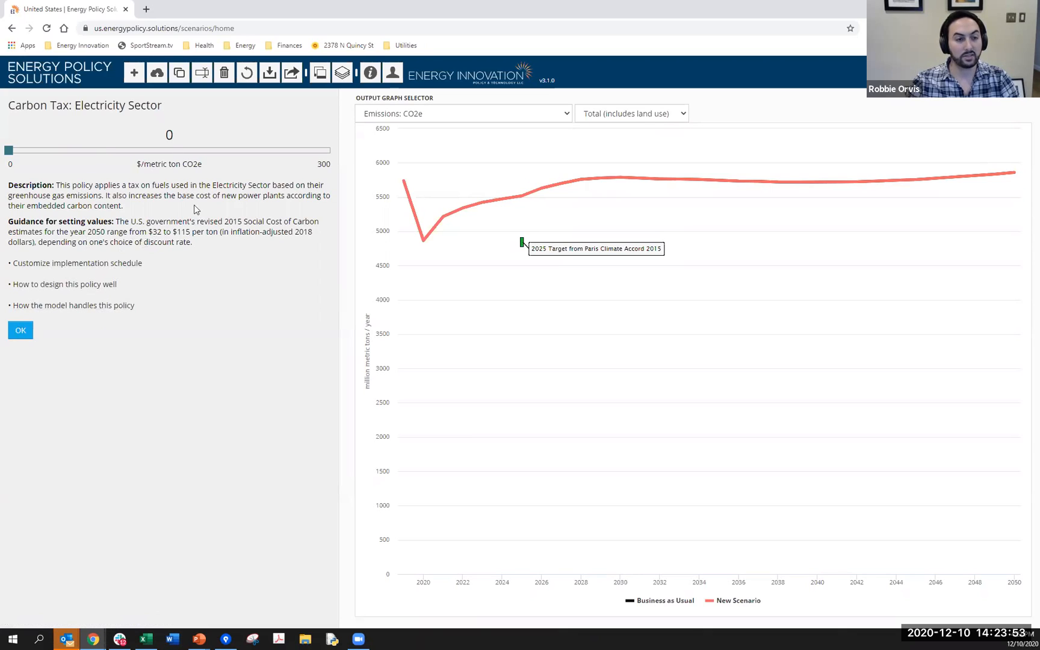
drag(7, 151, 168, 153)
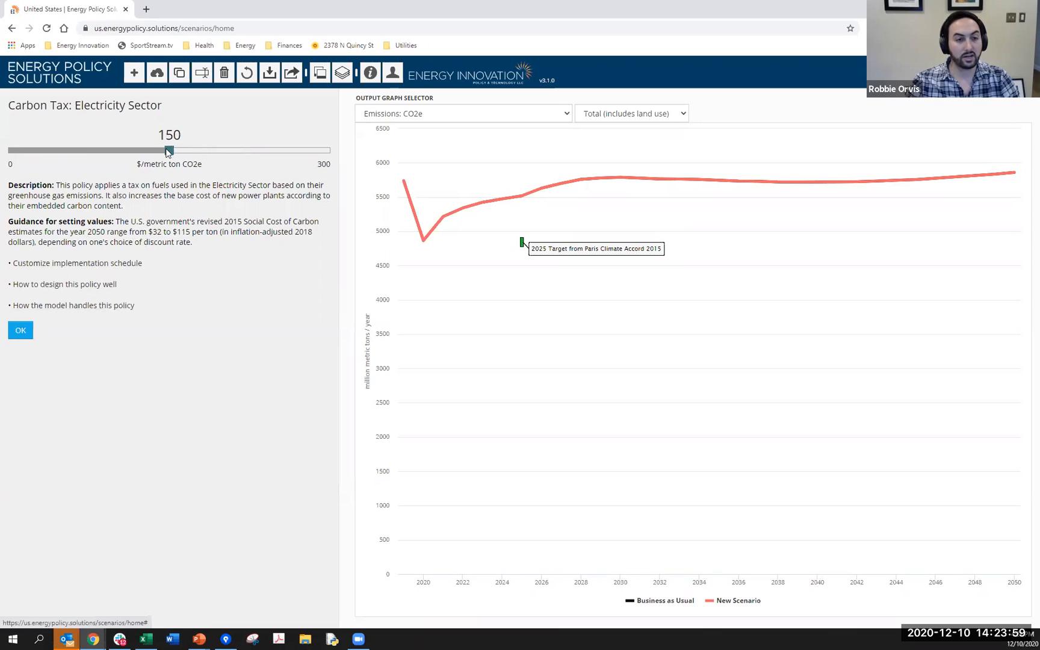
right_click(168, 151)
click(194, 136)
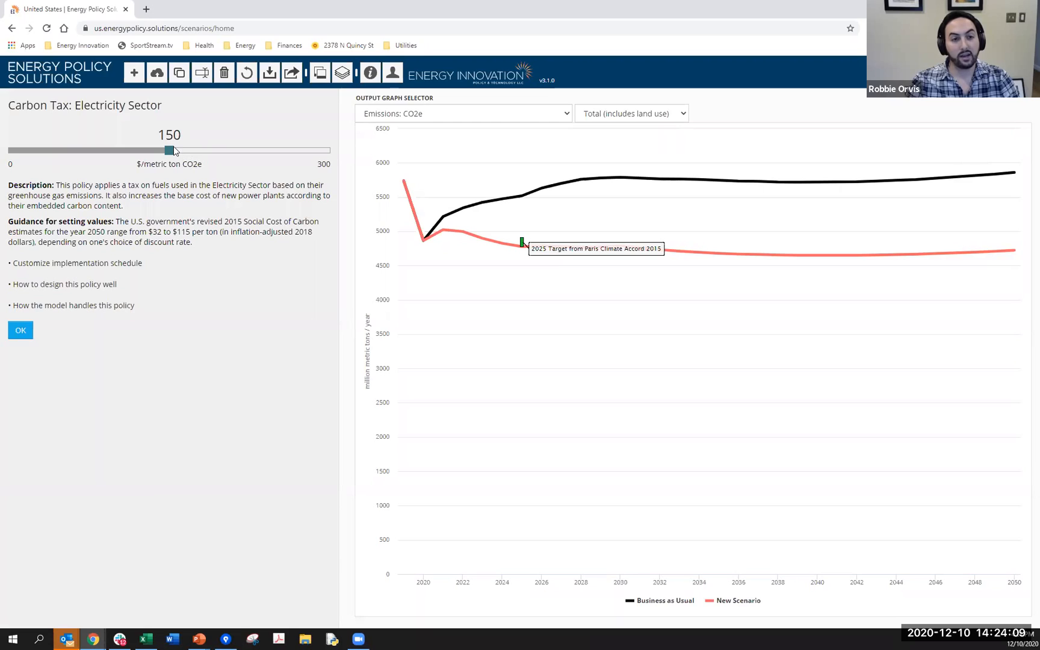
drag(159, 135, 171, 134)
click(199, 143)
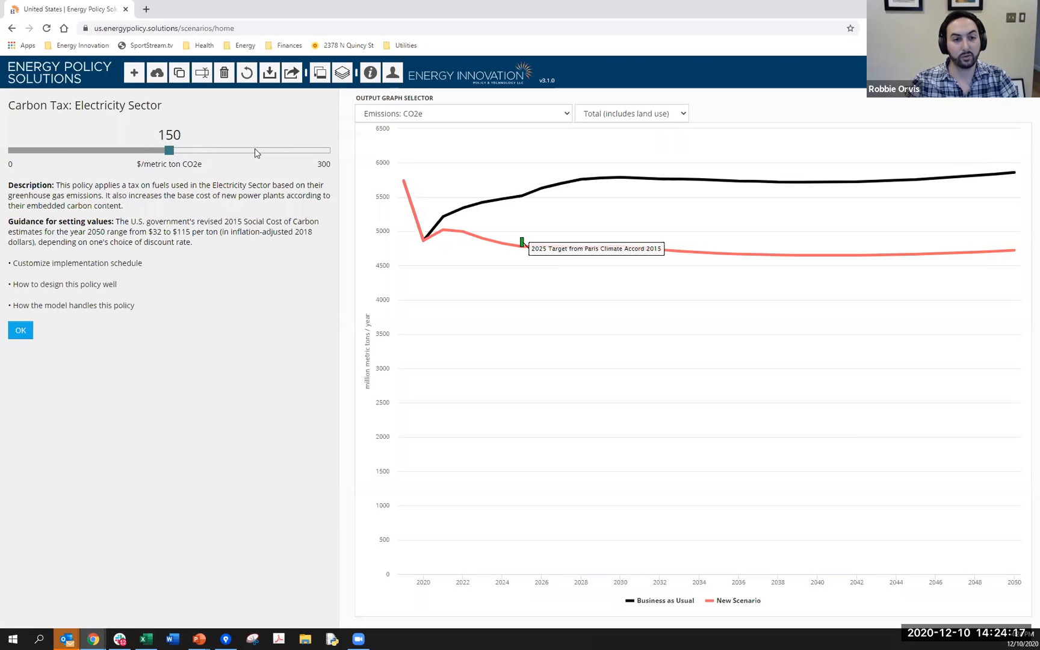
- Customize the electricity carbon tax's implementation schedule to reach 100% in 2030, and confirm the policy
click(40, 269)
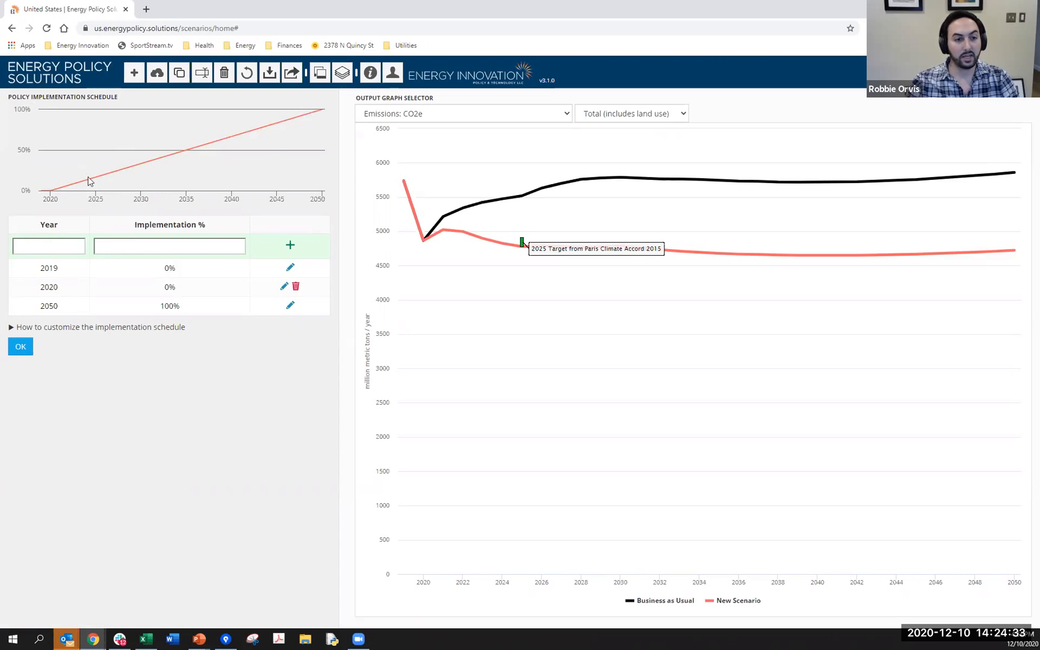
click(65, 246)
text(2030)
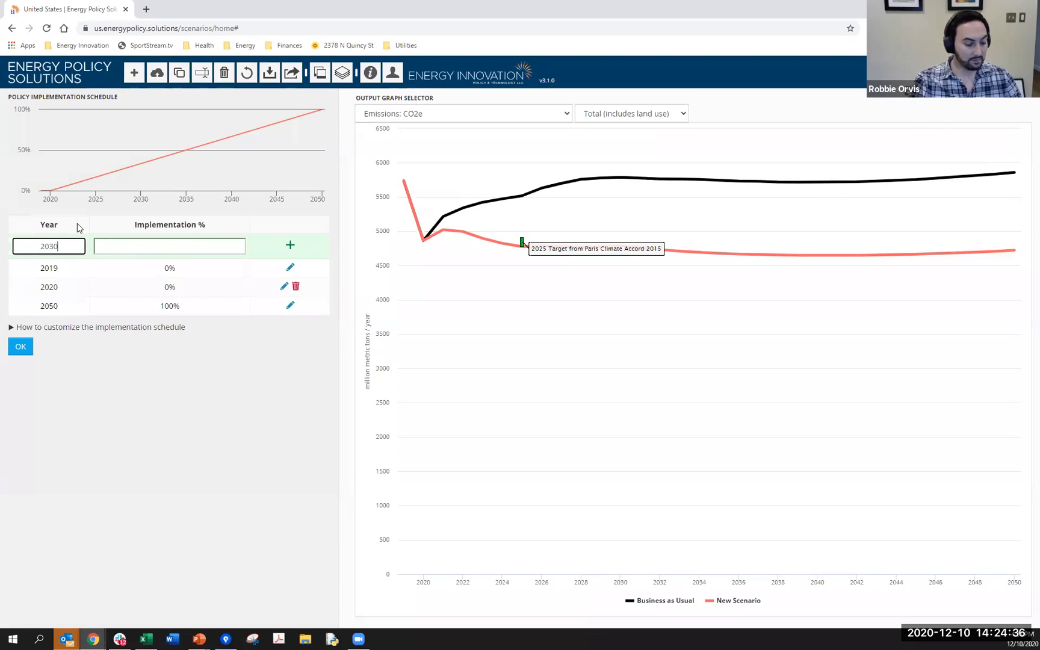
key(Tab)
text(100)
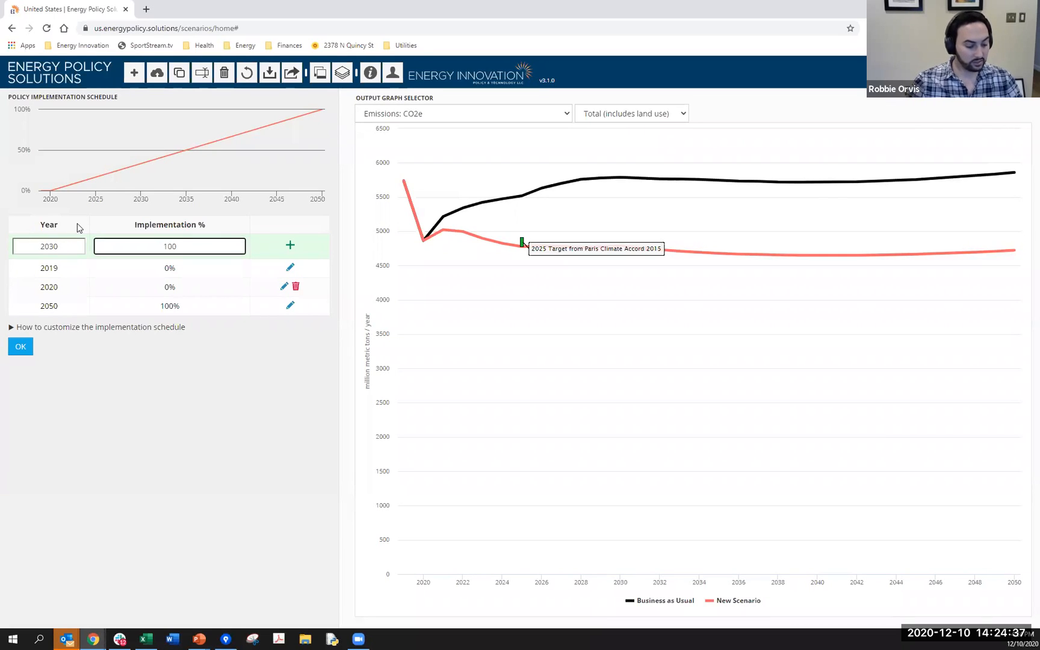
click(289, 246)
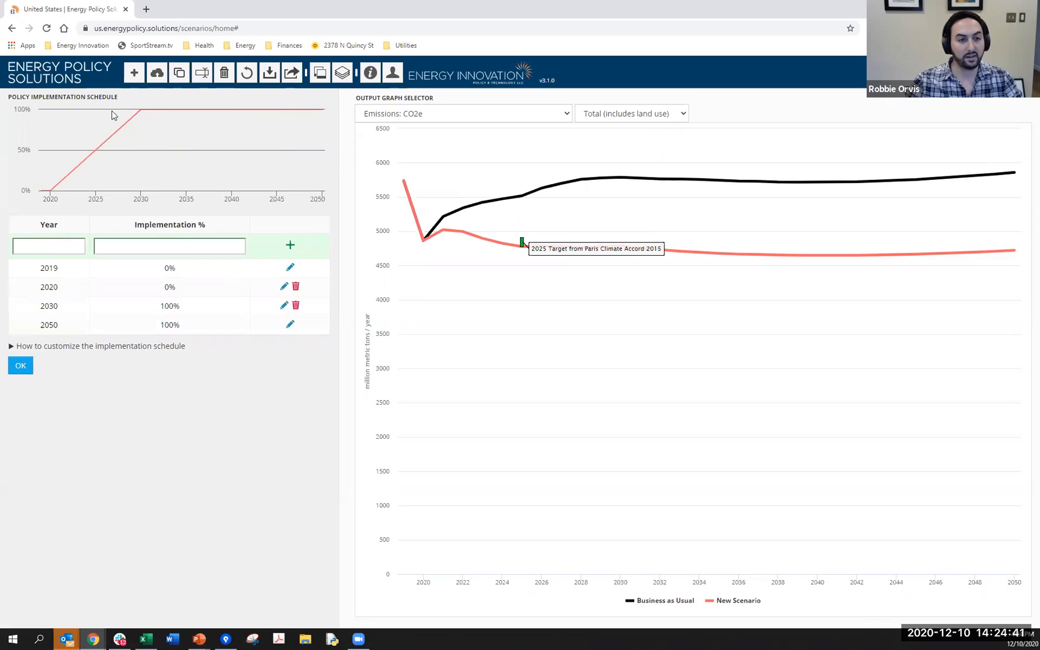
click(29, 368)
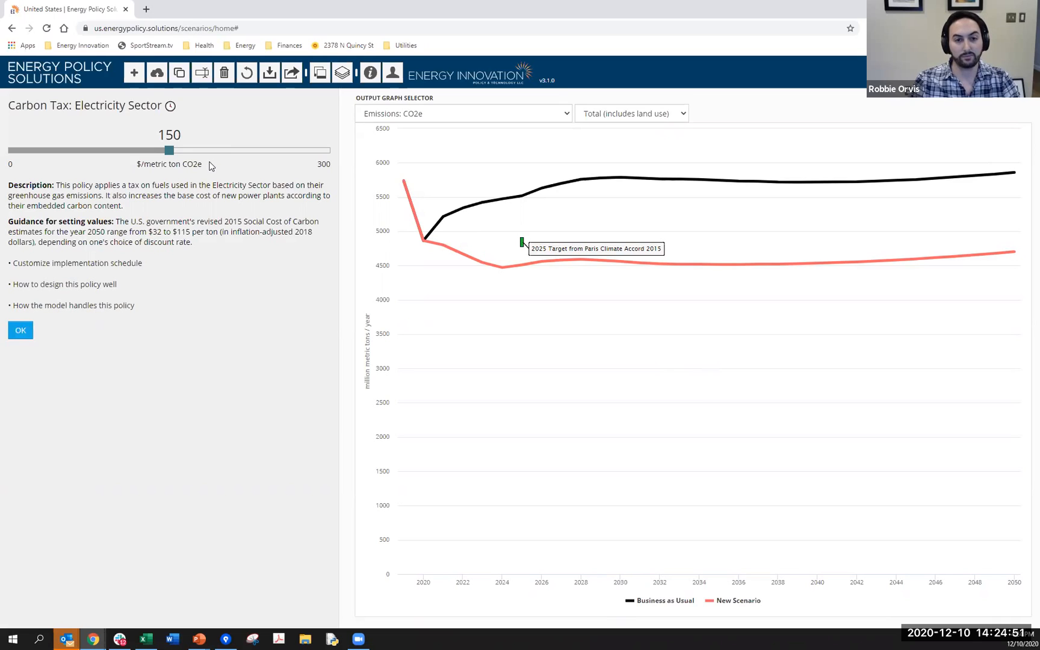
click(33, 330)
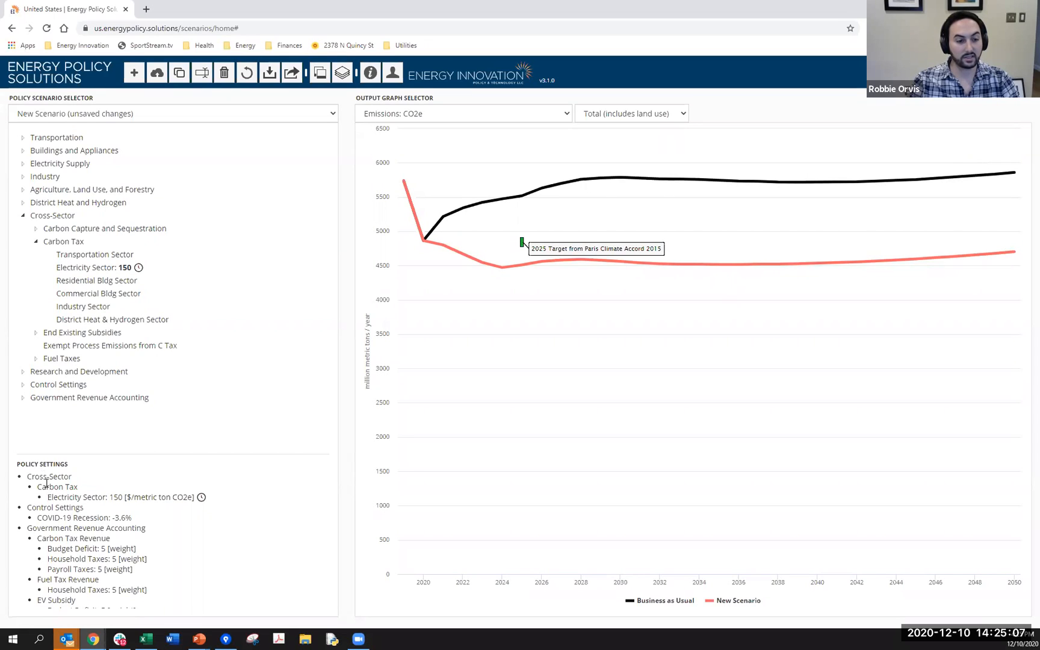
drag(53, 494, 198, 496)
click(217, 515)
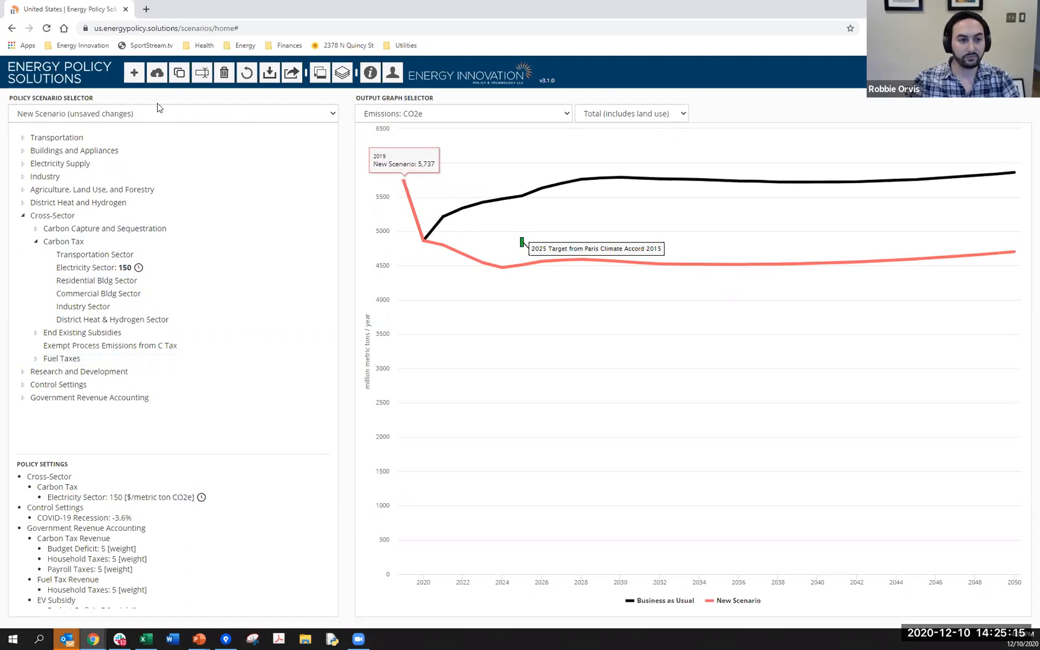
- Load the 1.5°C Pathway policy scenario
click(214, 114)
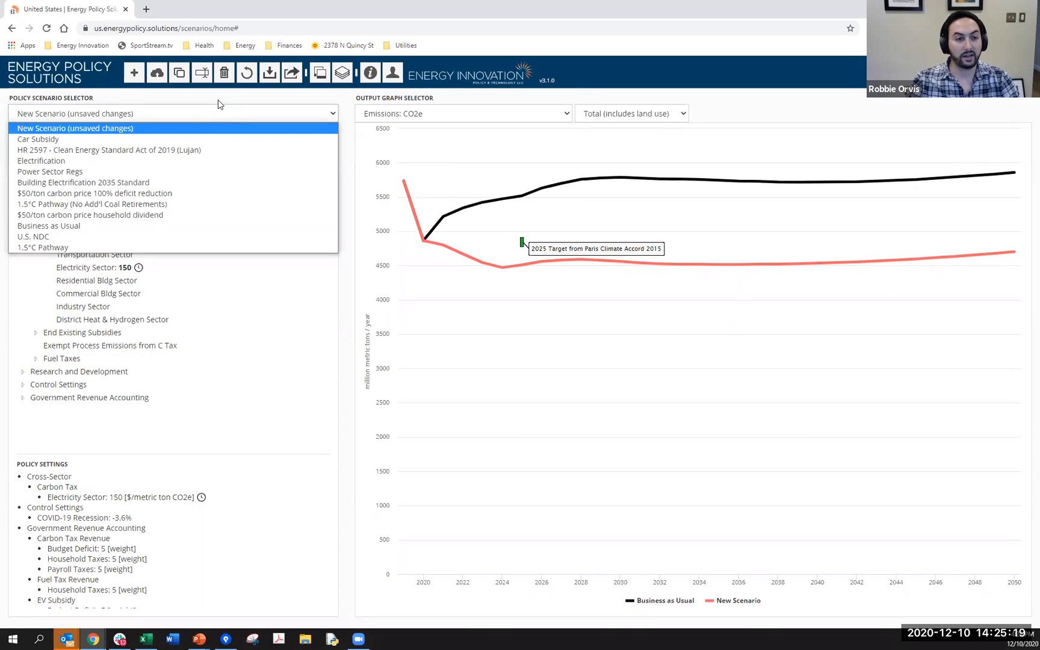
click(220, 112)
click(218, 112)
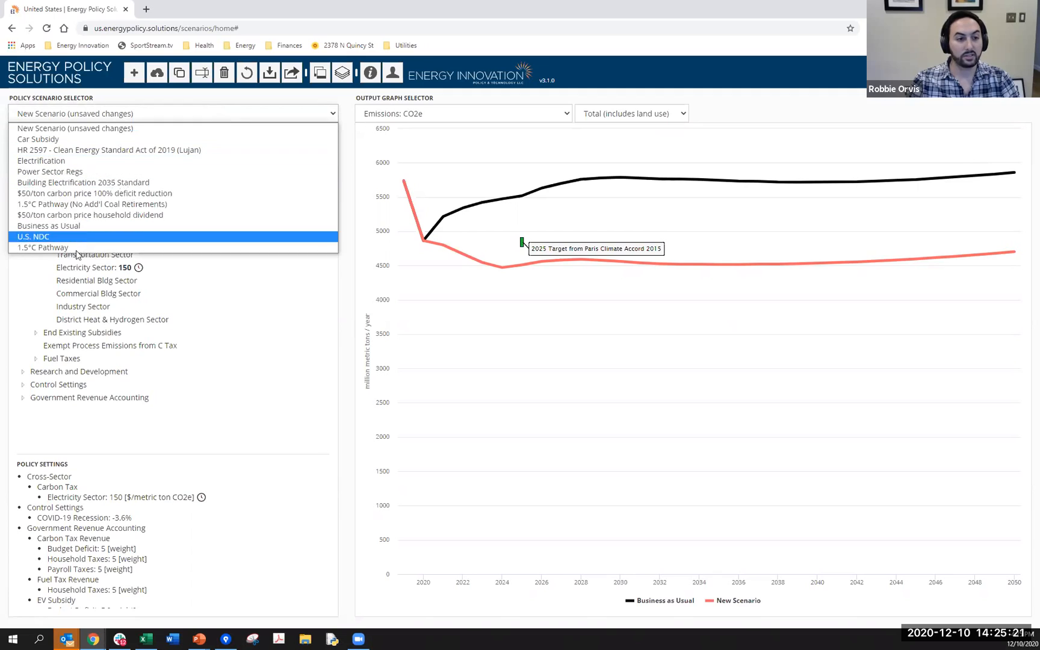
click(27, 248)
click(626, 162)
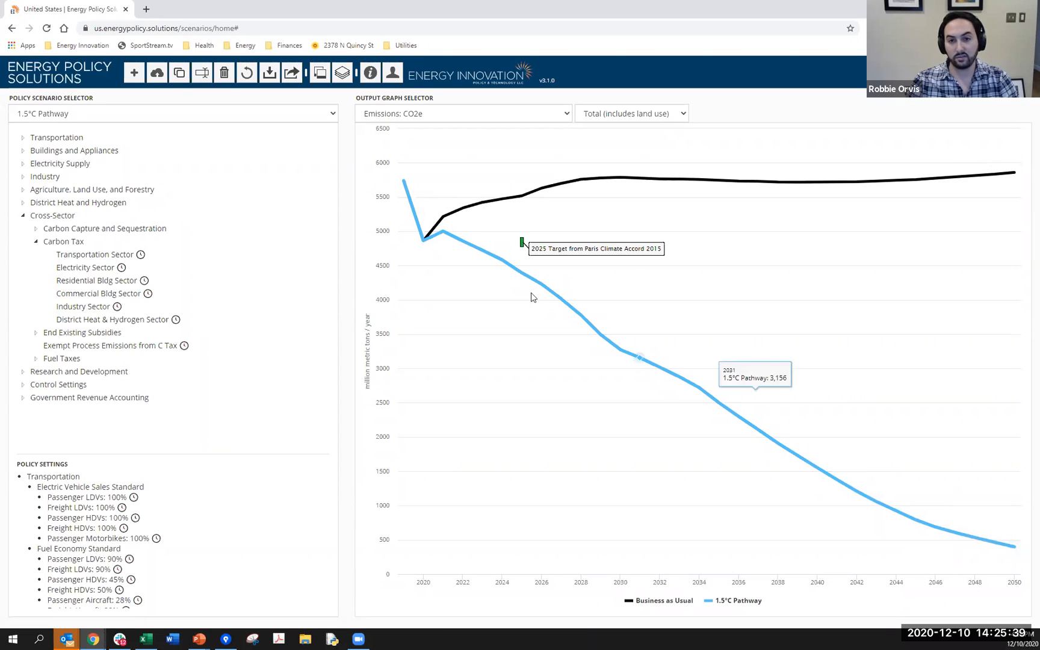
- Switch the output graph to Emissions (by Pollutant) for CO2
click(427, 114)
click(432, 122)
click(500, 114)
click(494, 139)
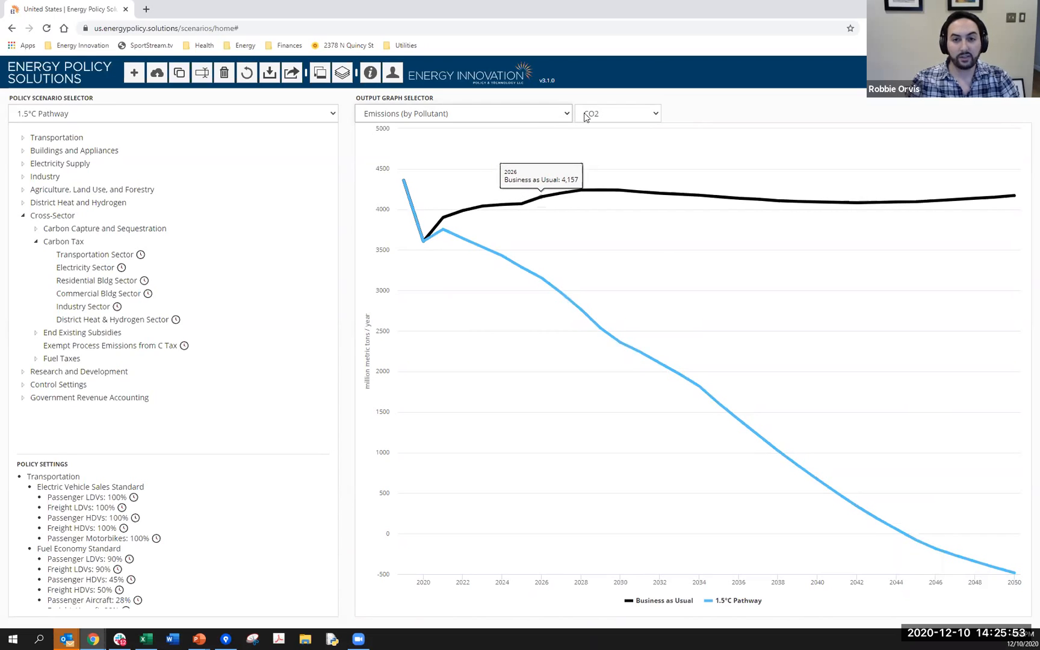
- View the Effects by Policy graphs: first the CO2e Wedge Diagrams, then the CO2e Abatement Cost Curve
click(564, 114)
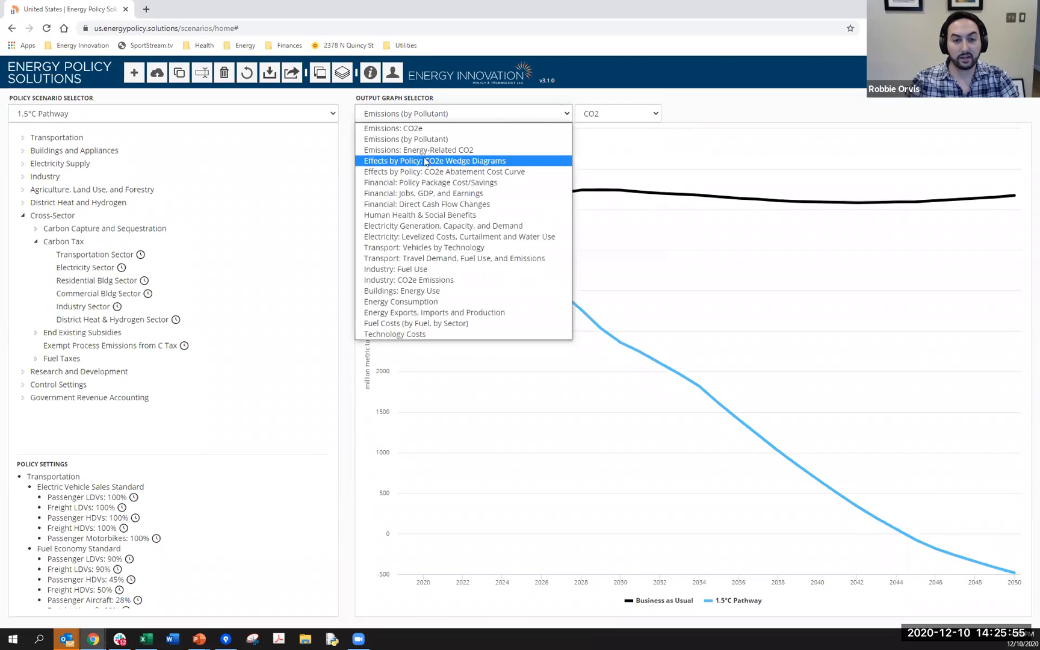
click(465, 165)
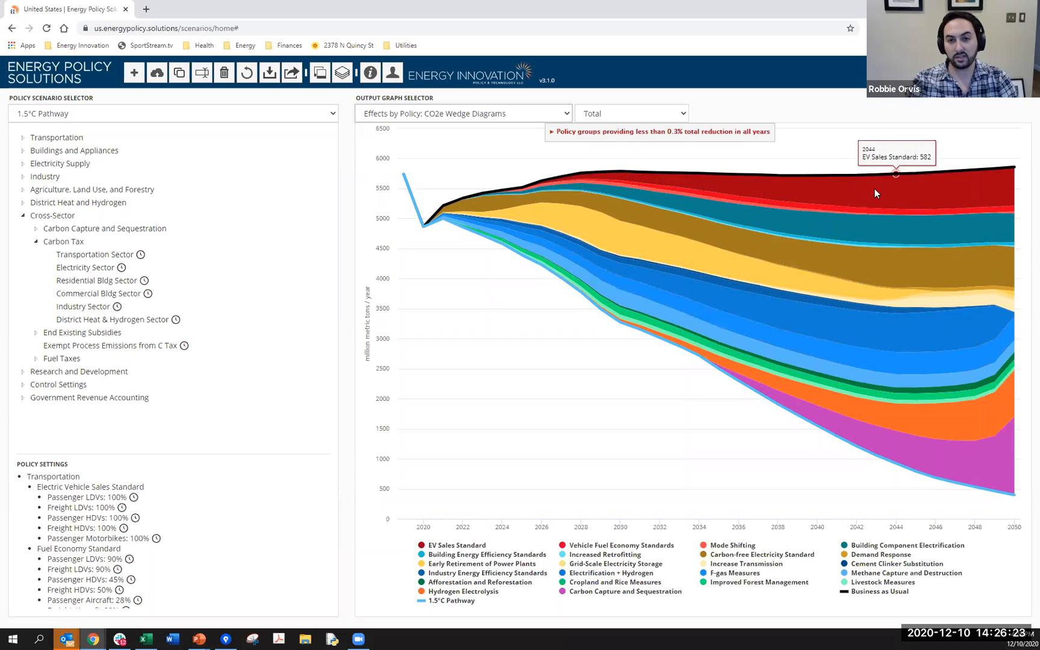
click(532, 112)
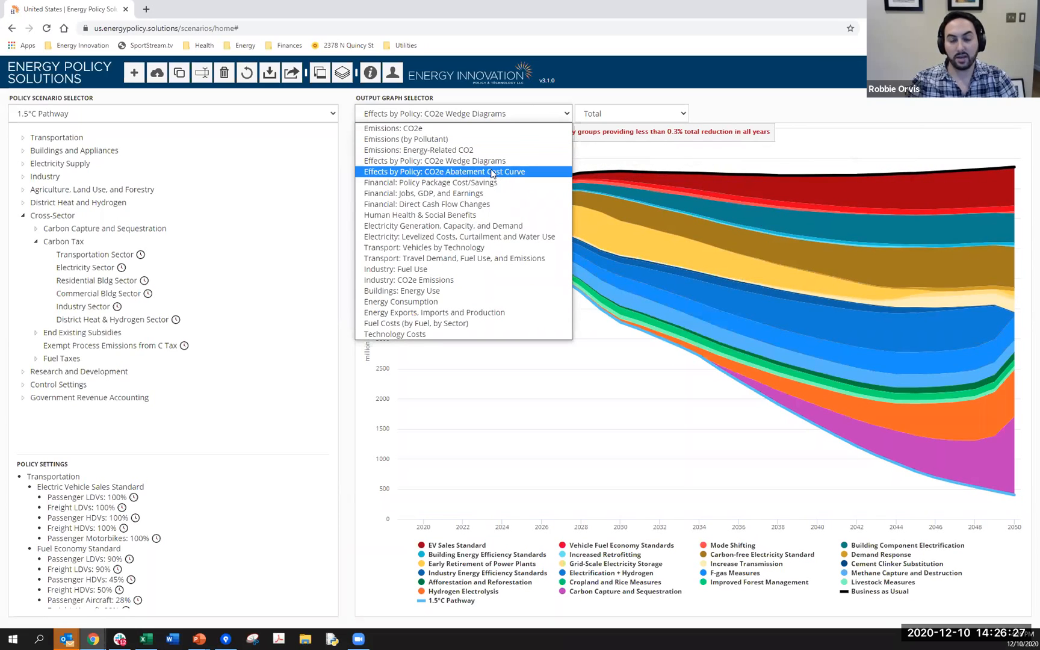
click(471, 171)
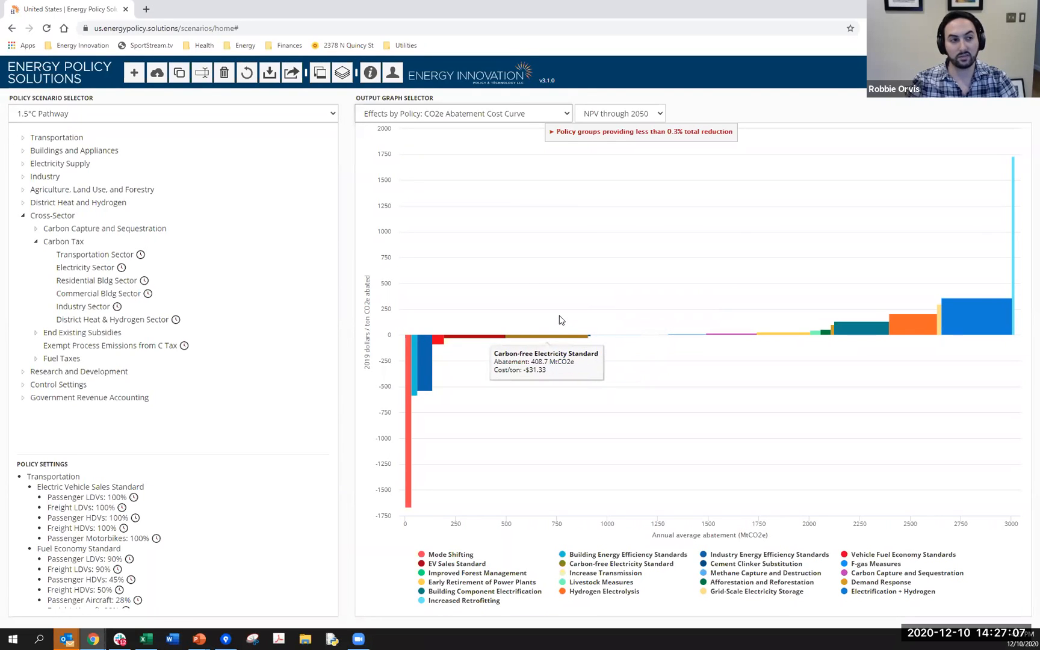
- Show the Change in Jobs graph under Financial: Jobs, GDP, and Earnings and examine the job categories' values around 2050
click(503, 117)
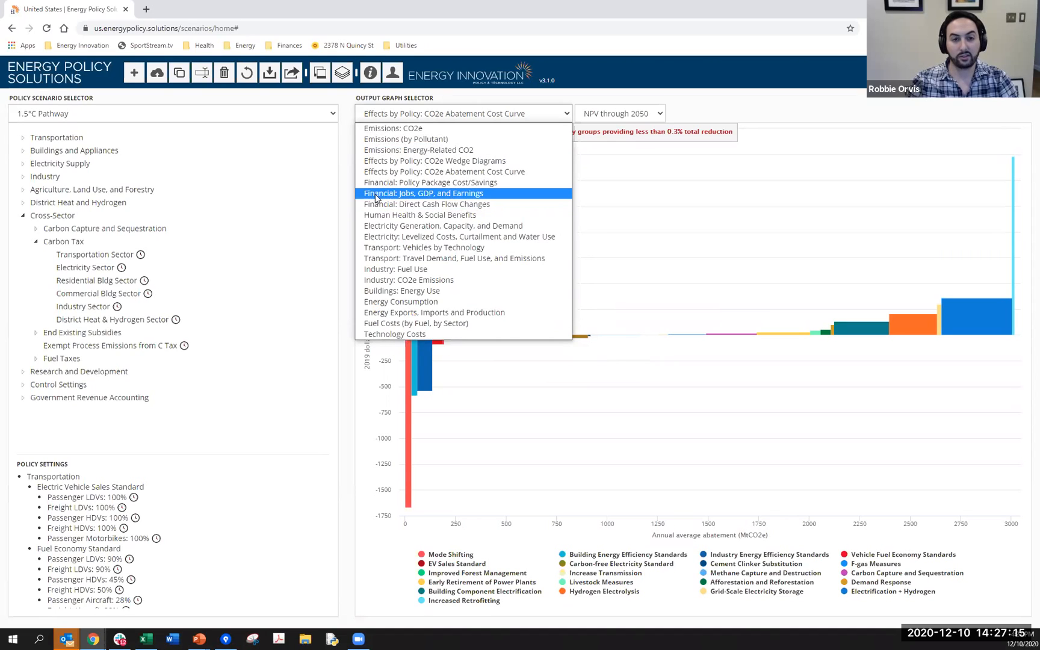
click(423, 197)
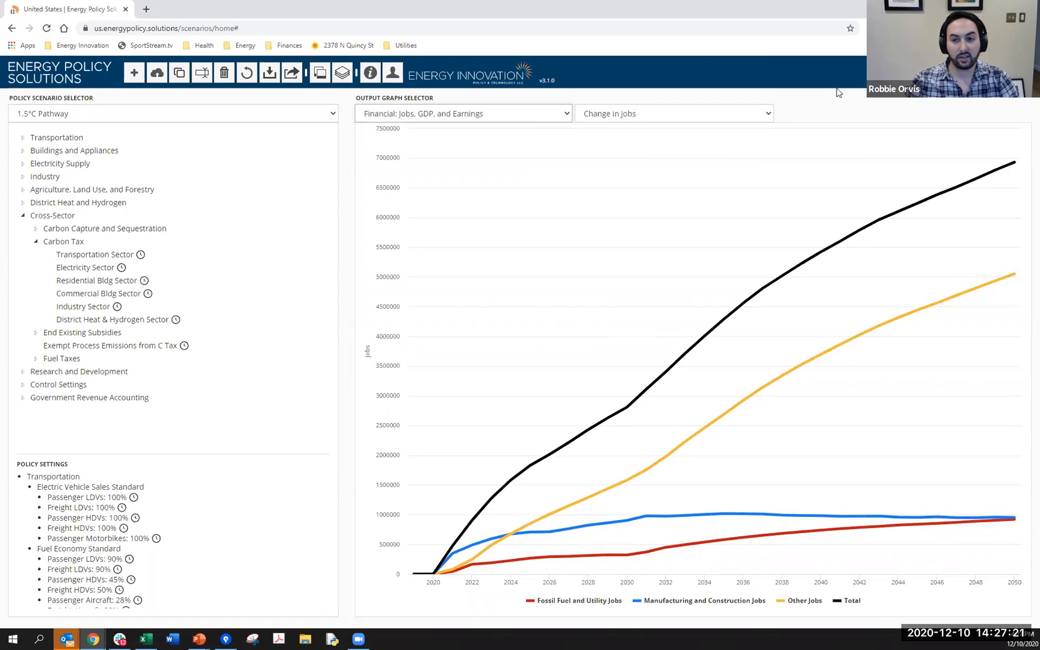
mouse_move(1015, 167)
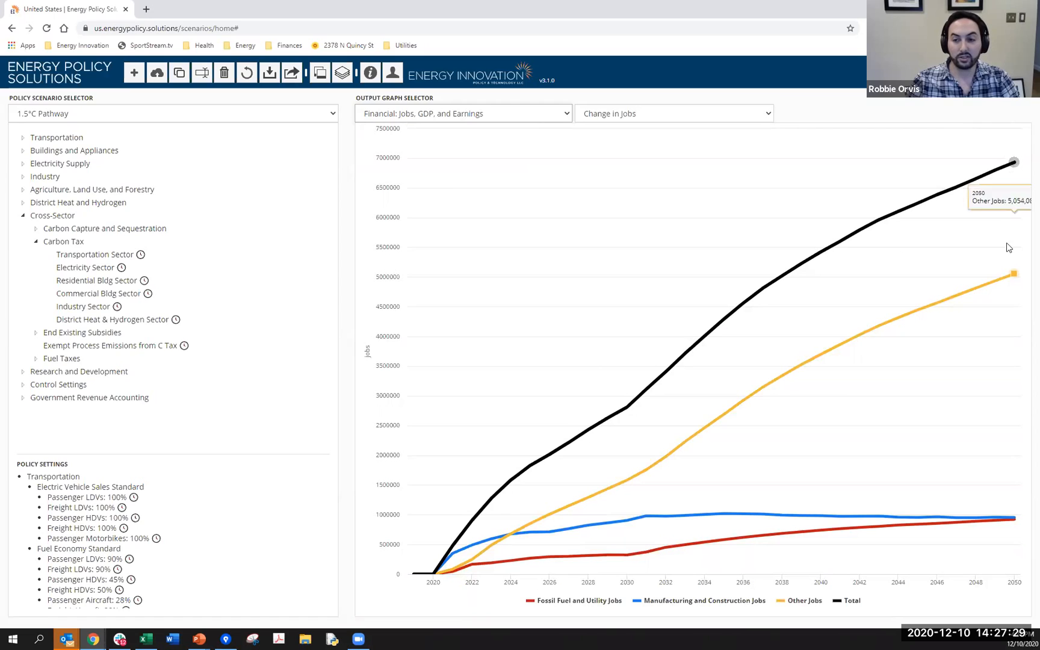
mouse_move(1018, 359)
mouse_move(1000, 466)
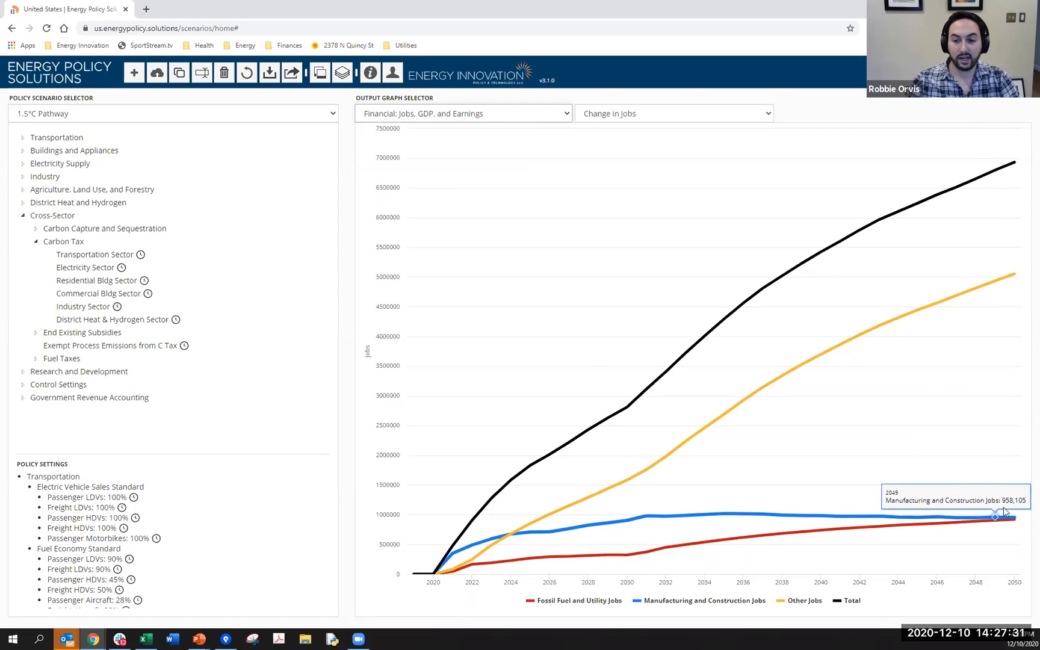
mouse_move(1010, 521)
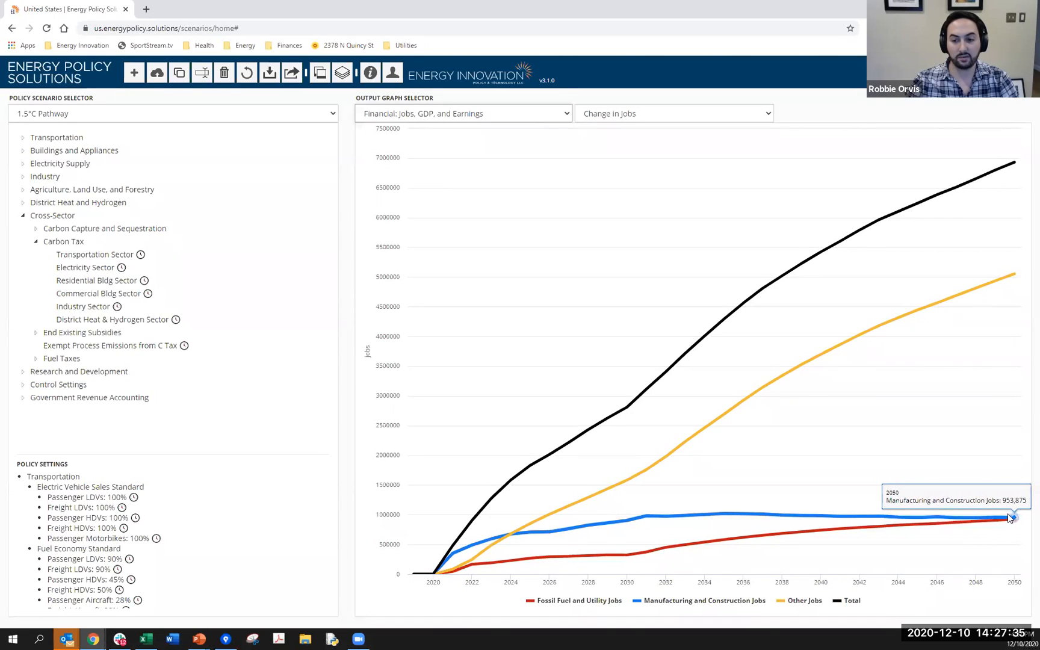
mouse_move(1011, 329)
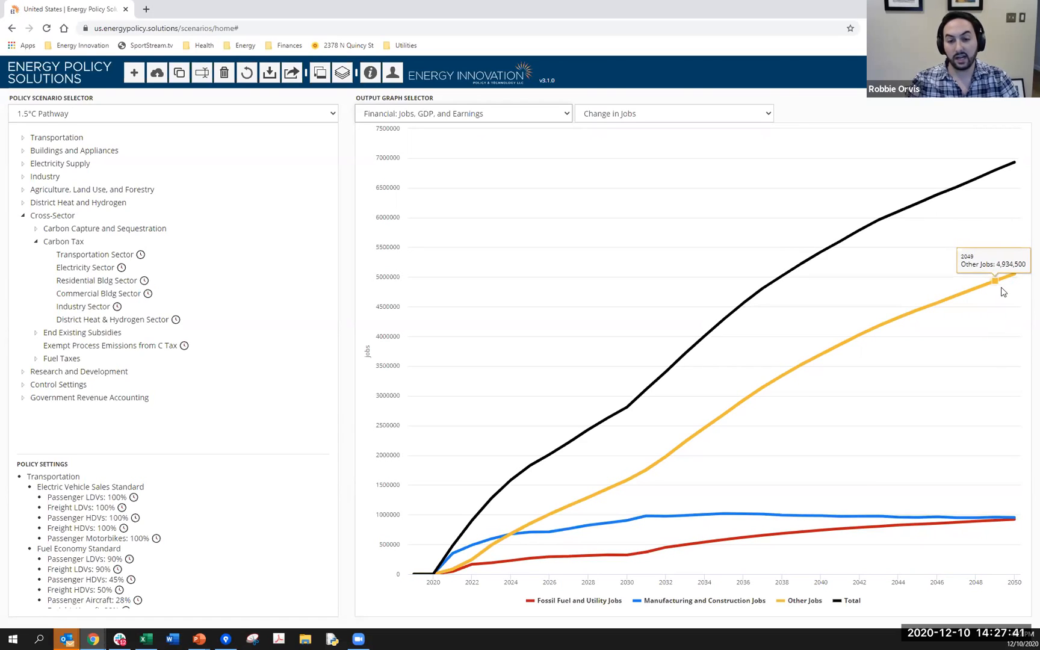
mouse_move(982, 294)
mouse_move(1015, 284)
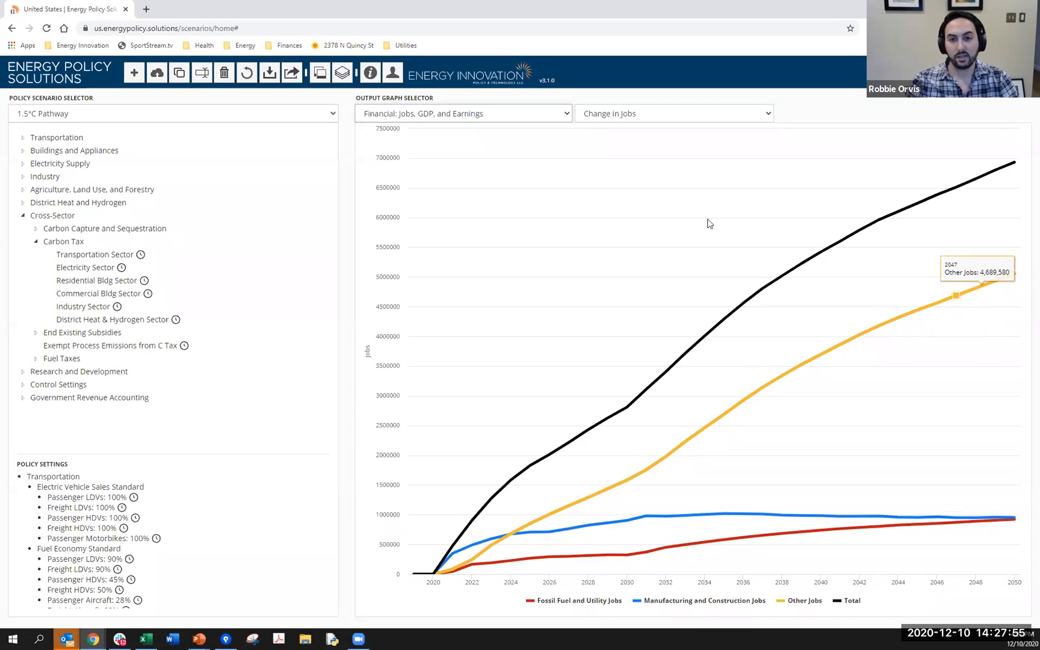
- View Change in Union and Non-Union Jobs, then Direct/Indirect/Induced Change in Jobs, and check the induced jobs curve
click(684, 114)
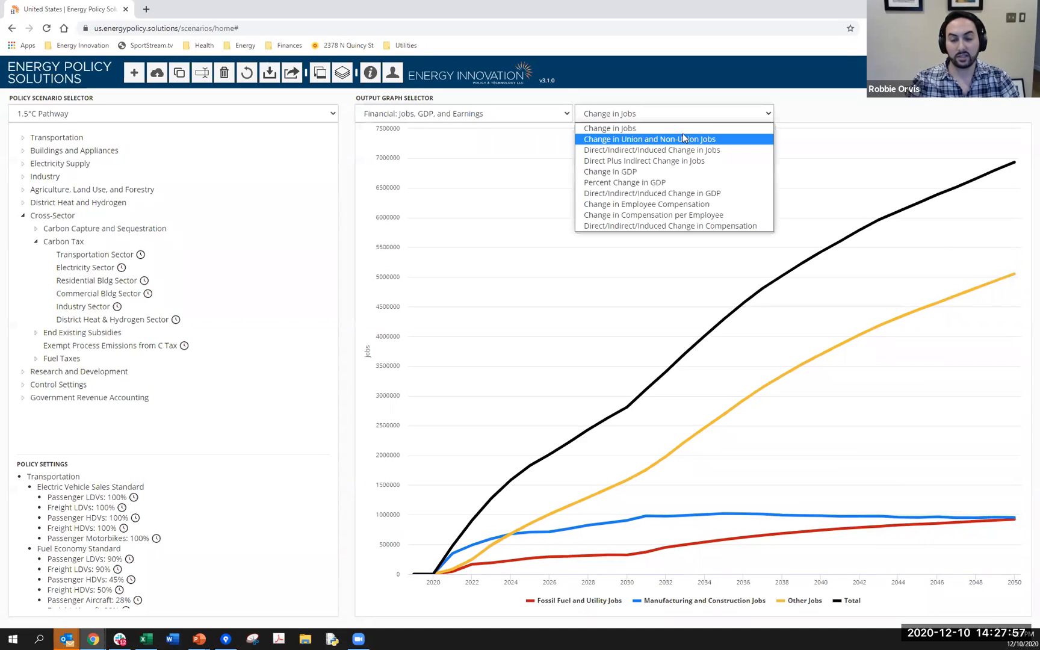
click(596, 140)
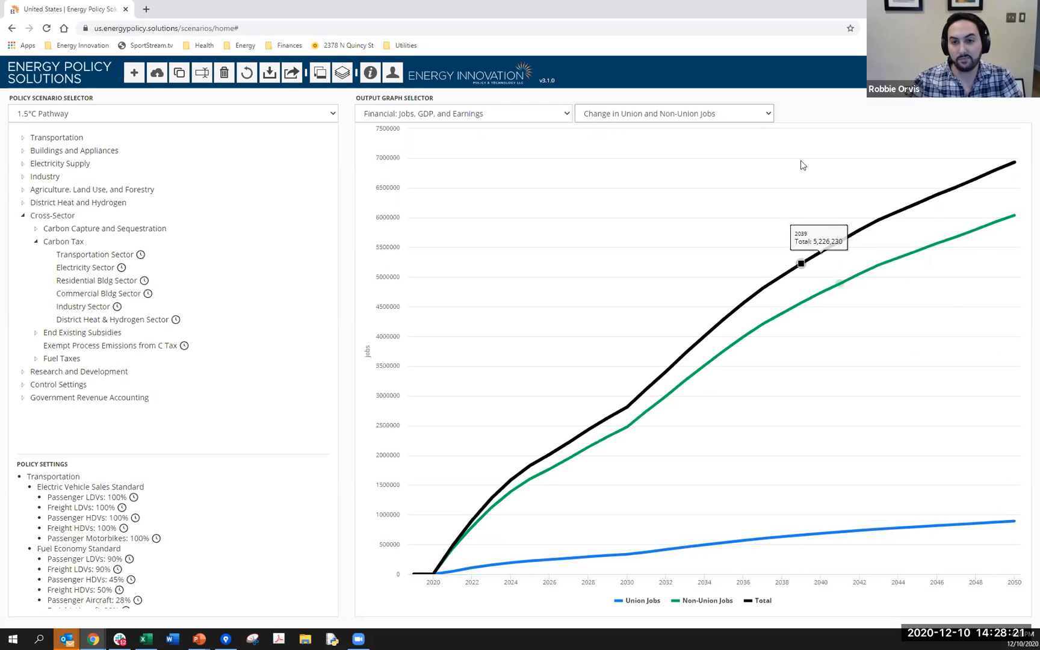
click(761, 117)
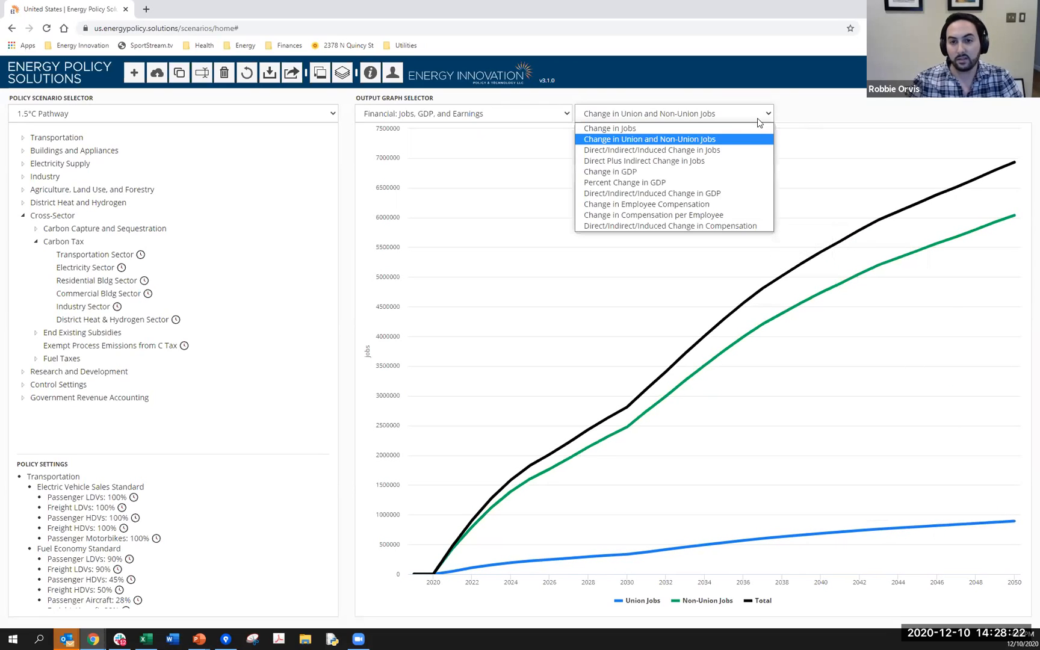
click(736, 151)
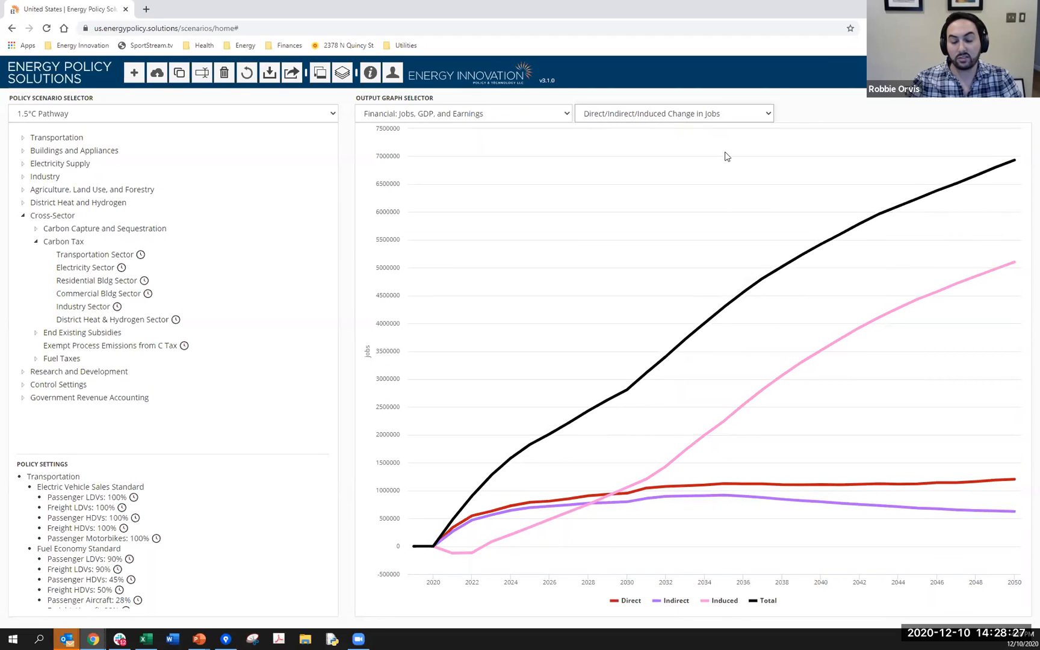
mouse_move(819, 347)
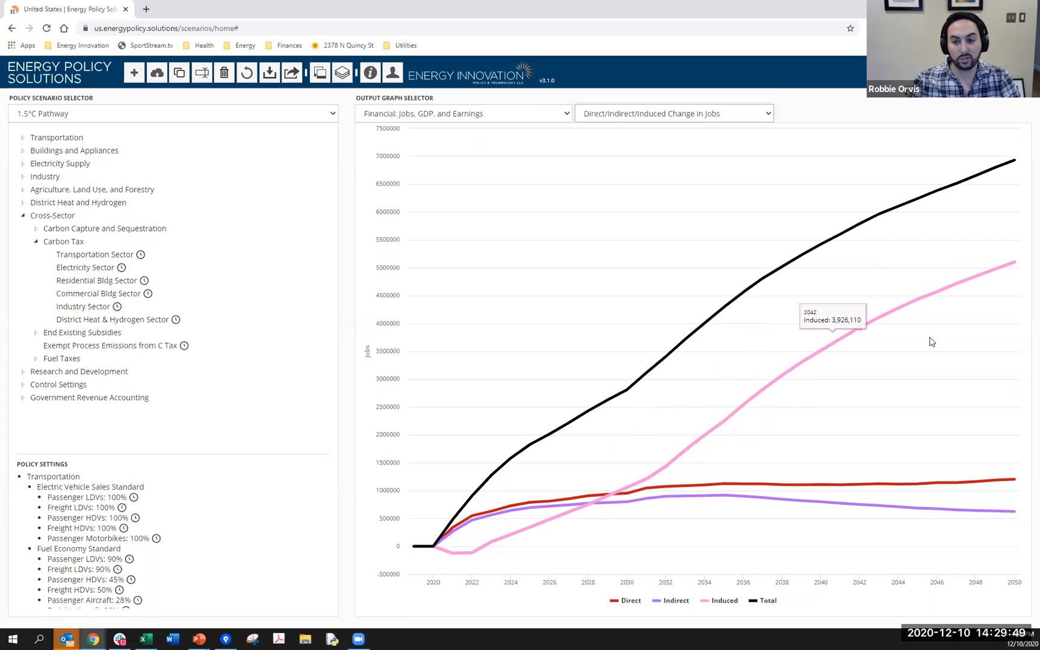
- Show the Direct Plus Indirect Change in Jobs graph and read values along its total curve
click(724, 112)
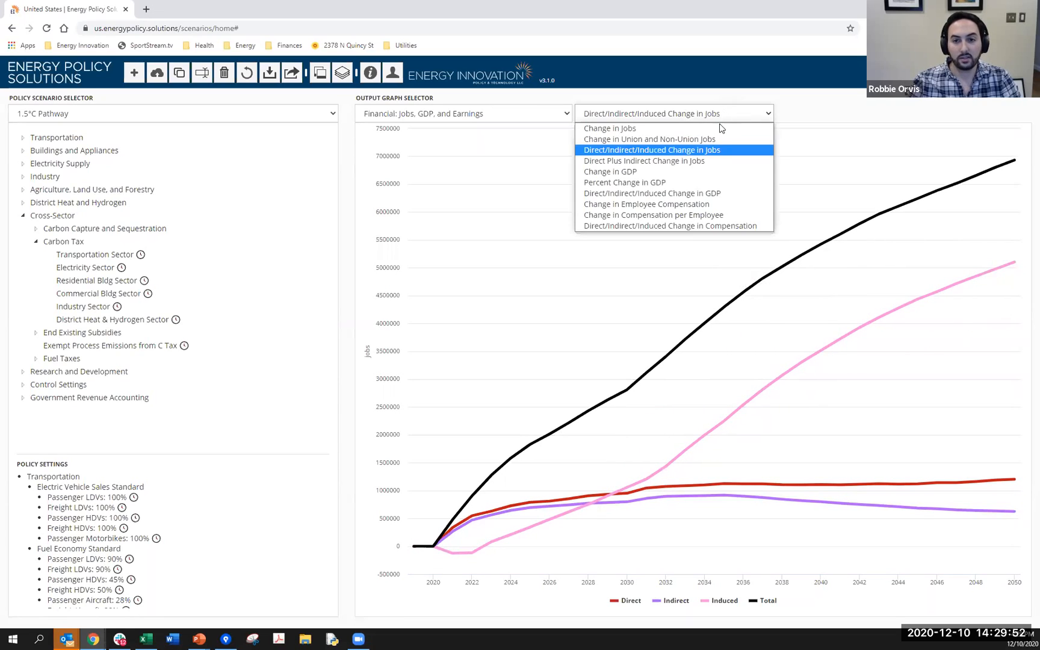
click(708, 168)
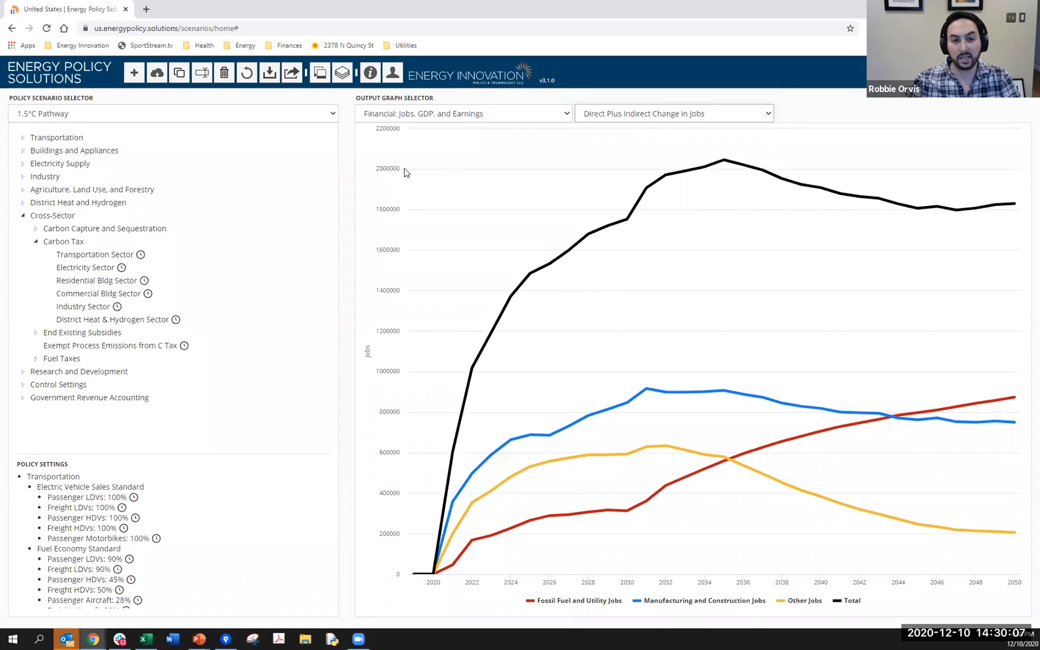
mouse_move(725, 167)
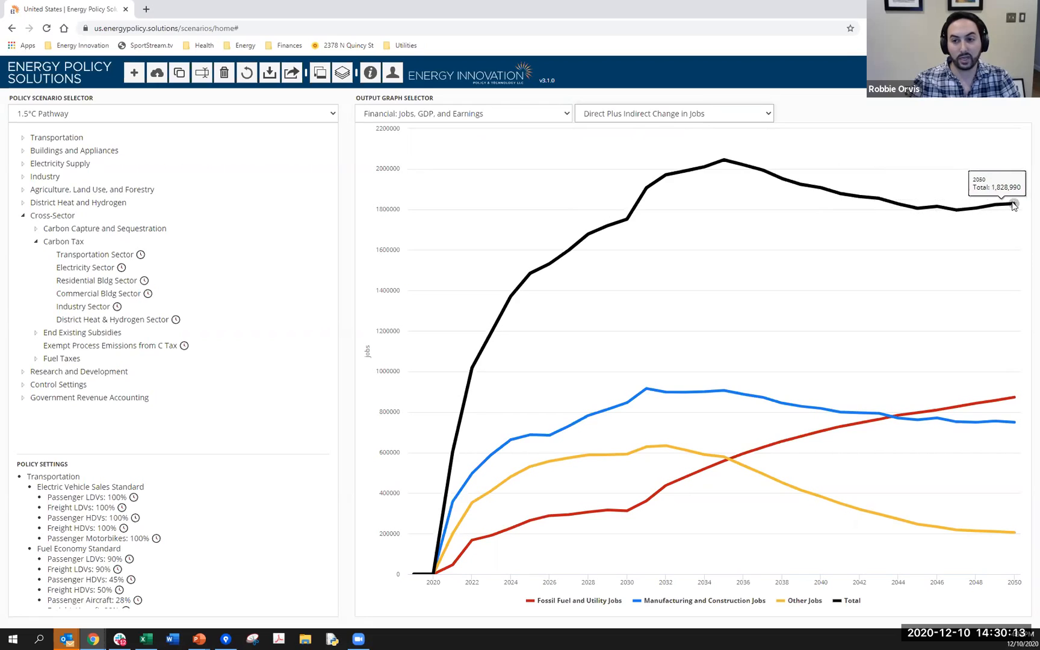
- View the Change in GDP graph, followed by the Percent Change in GDP graph
click(672, 116)
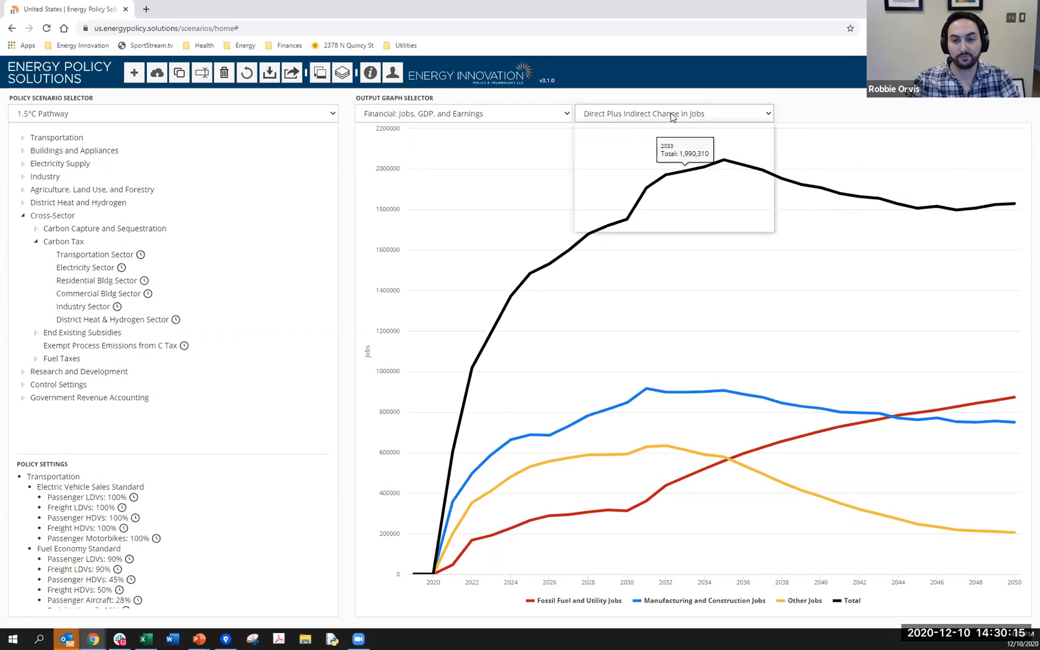
click(650, 172)
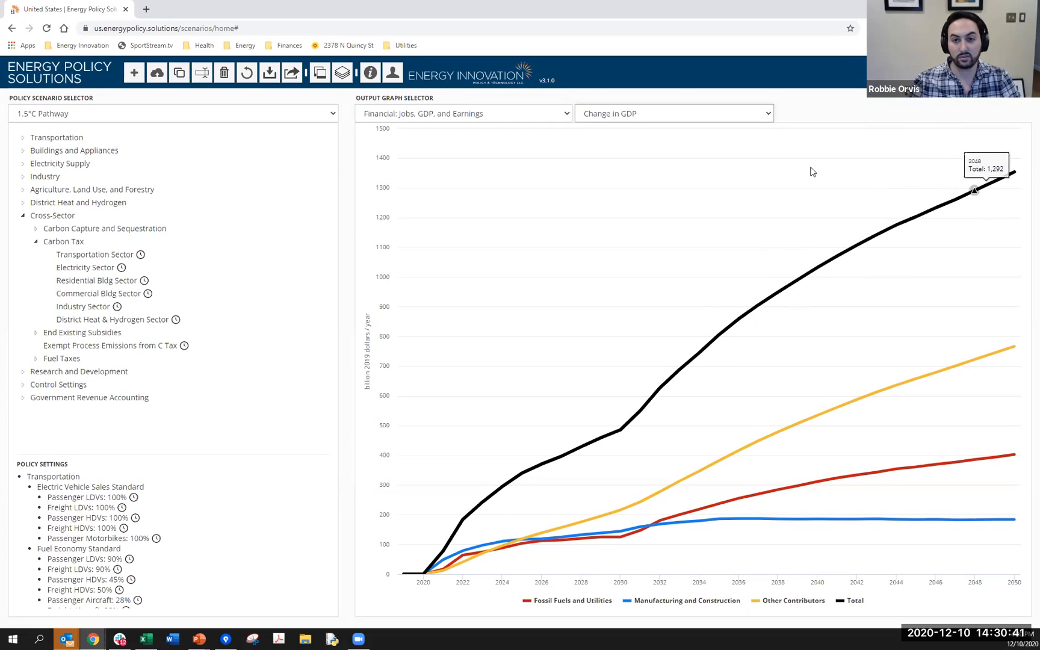
click(668, 115)
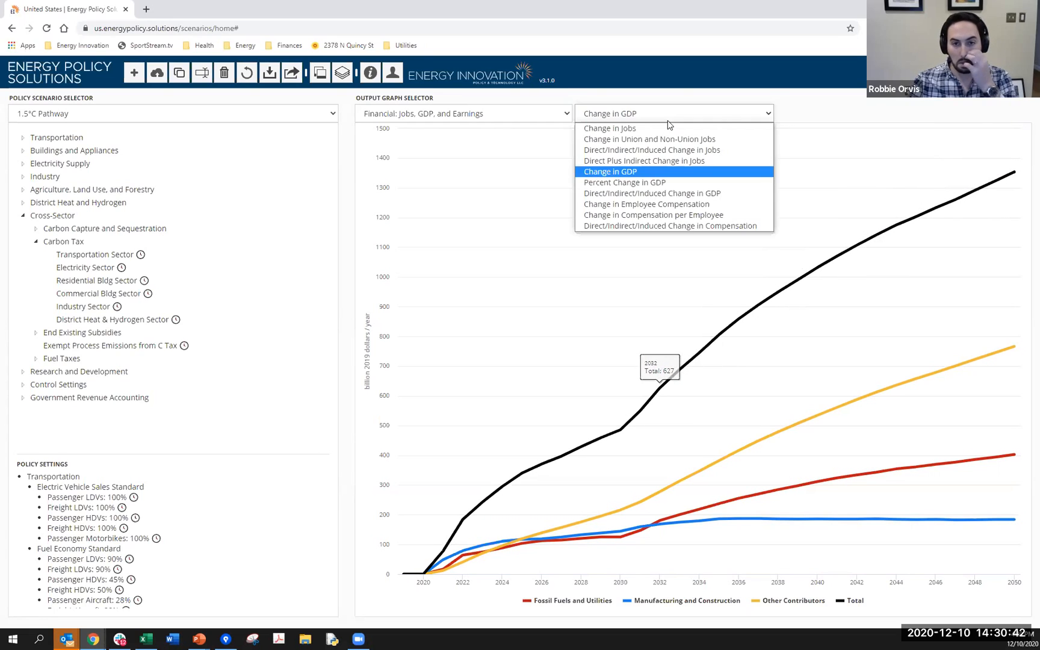
click(656, 183)
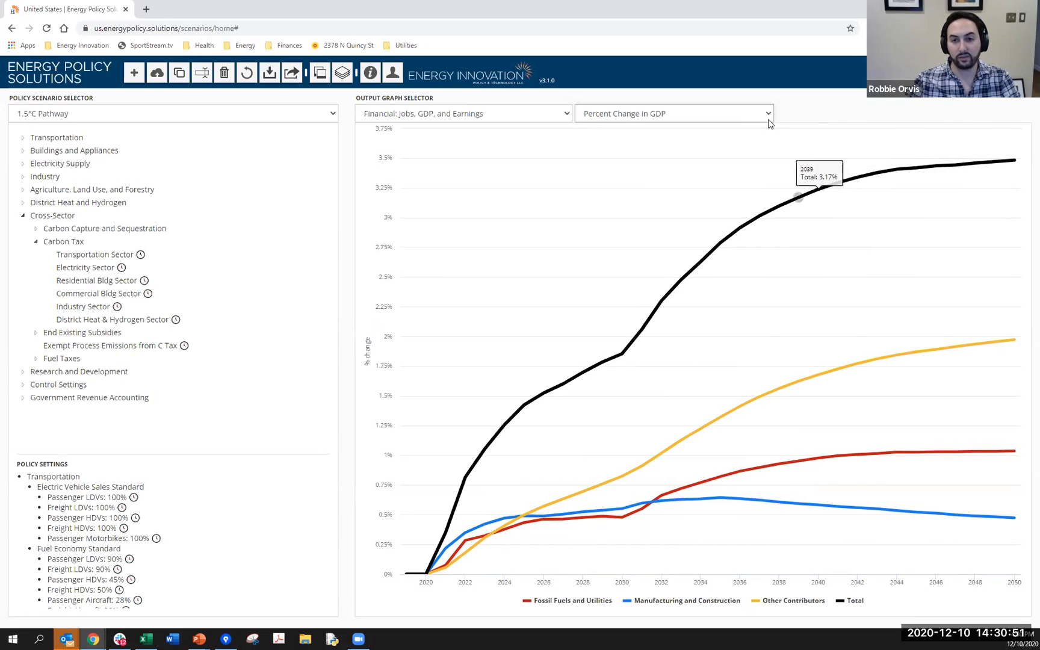
- View Direct/Indirect/Induced Change in GDP, then Change in Employee Compensation, and read its 2050 total
click(747, 114)
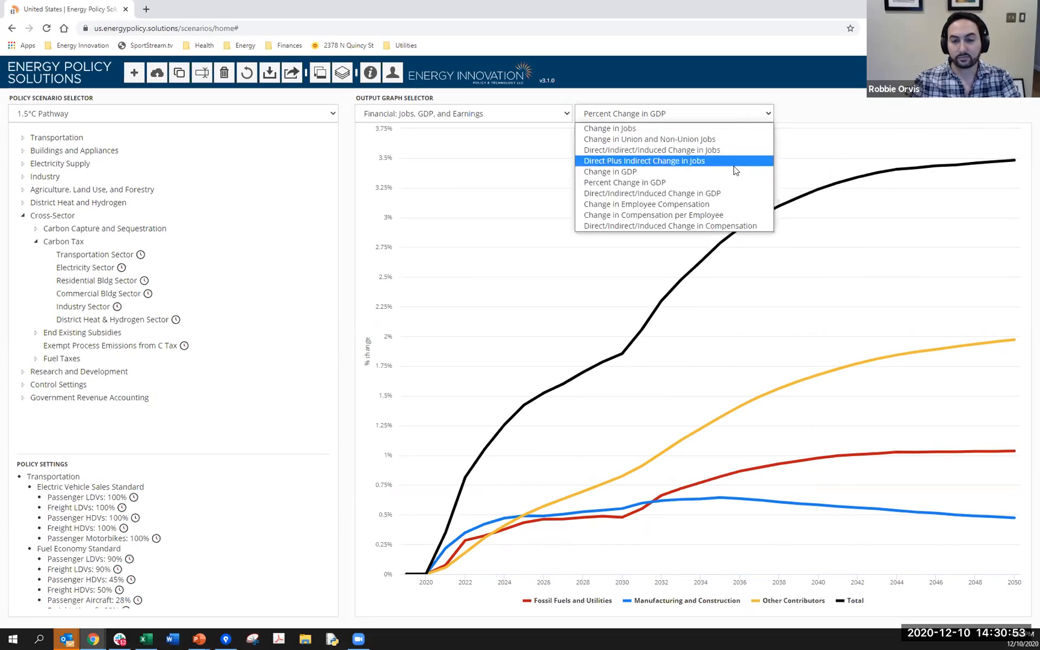
click(709, 194)
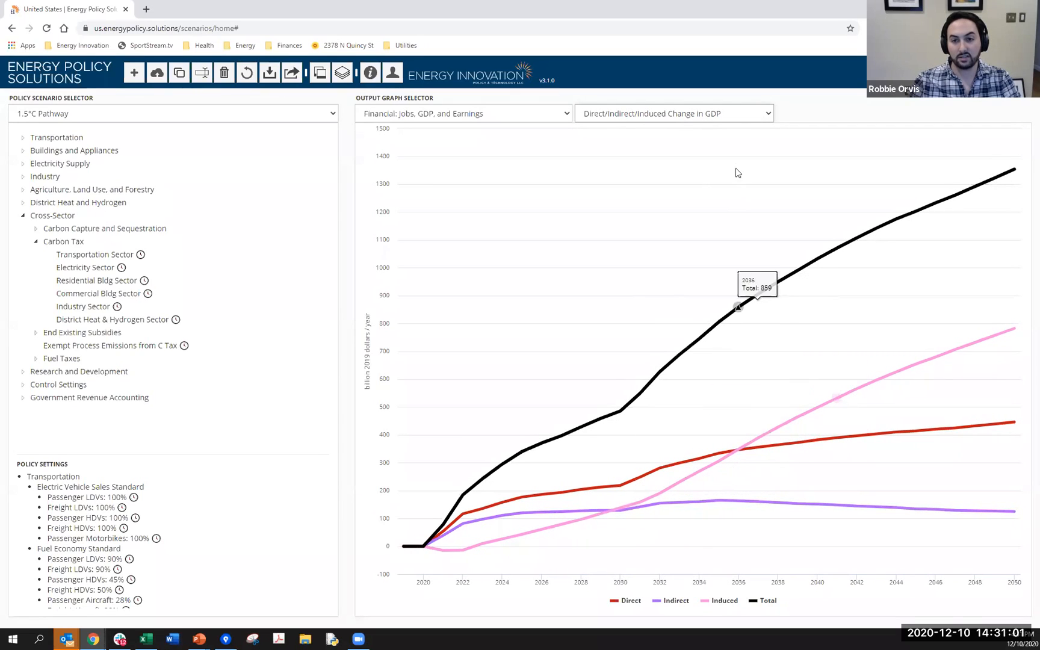
click(765, 116)
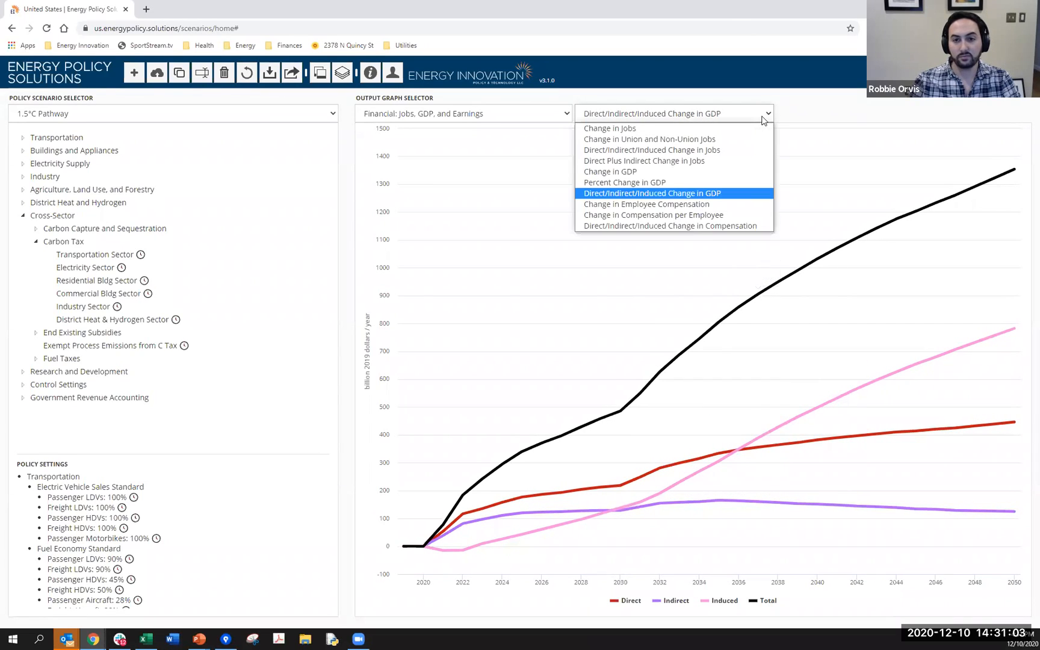
click(680, 208)
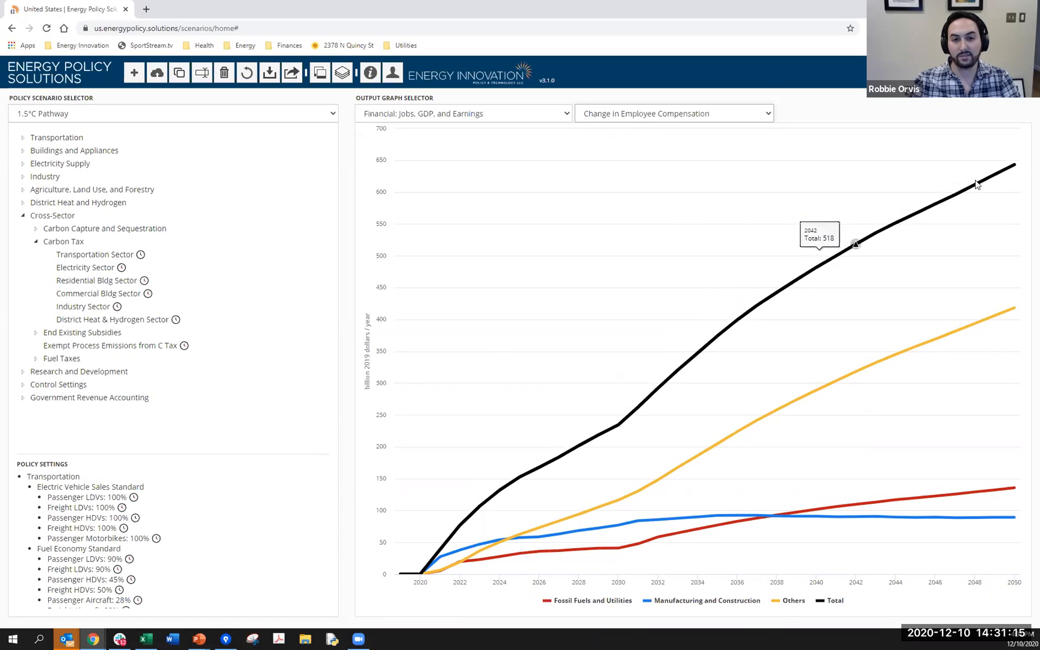
mouse_move(1013, 167)
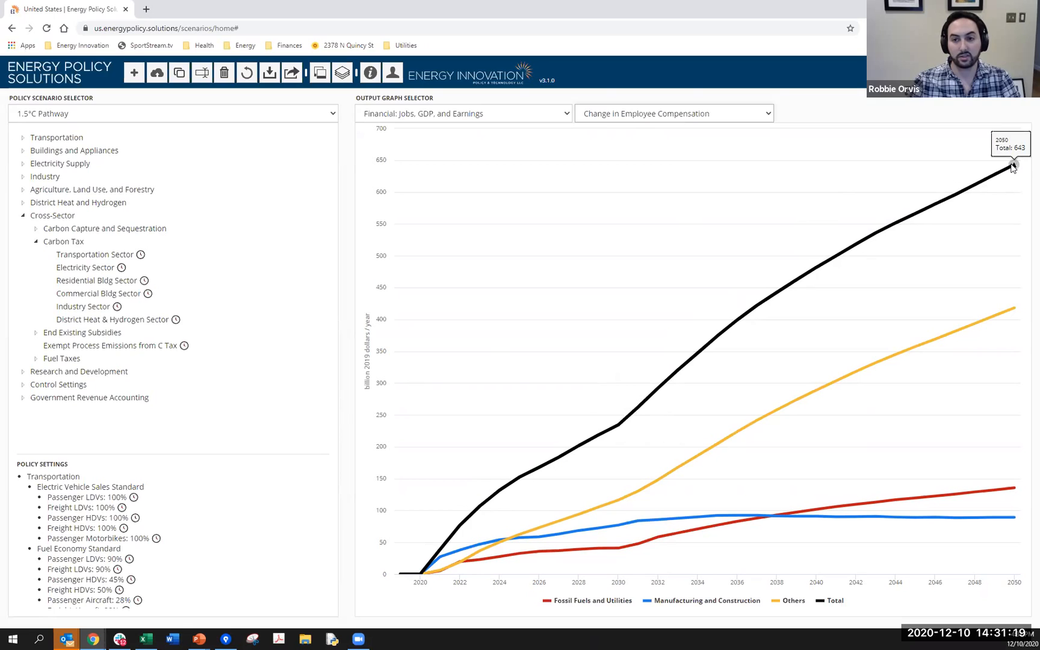
- View the Change in Compensation per Employee graph, followed by Direct/Indirect/Induced Change in Compensation
click(763, 115)
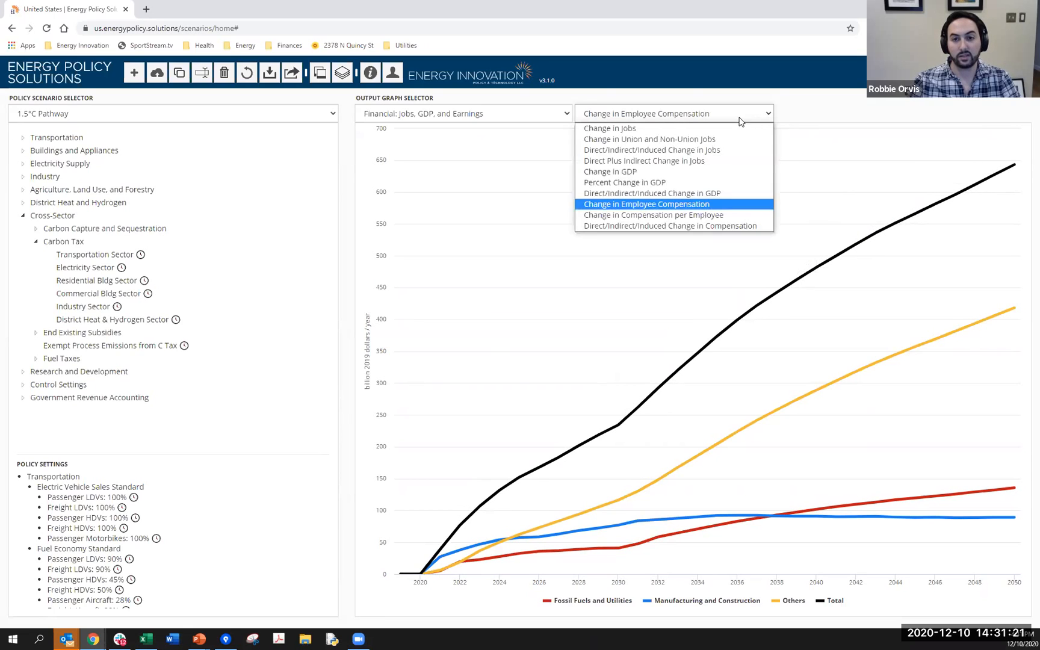
click(693, 217)
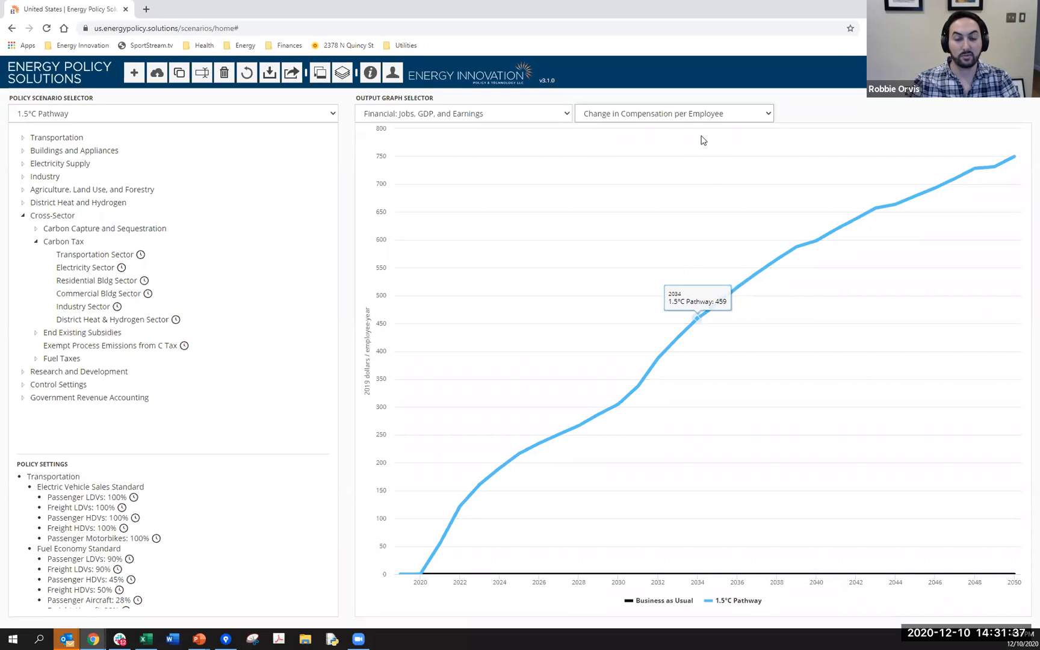
click(716, 114)
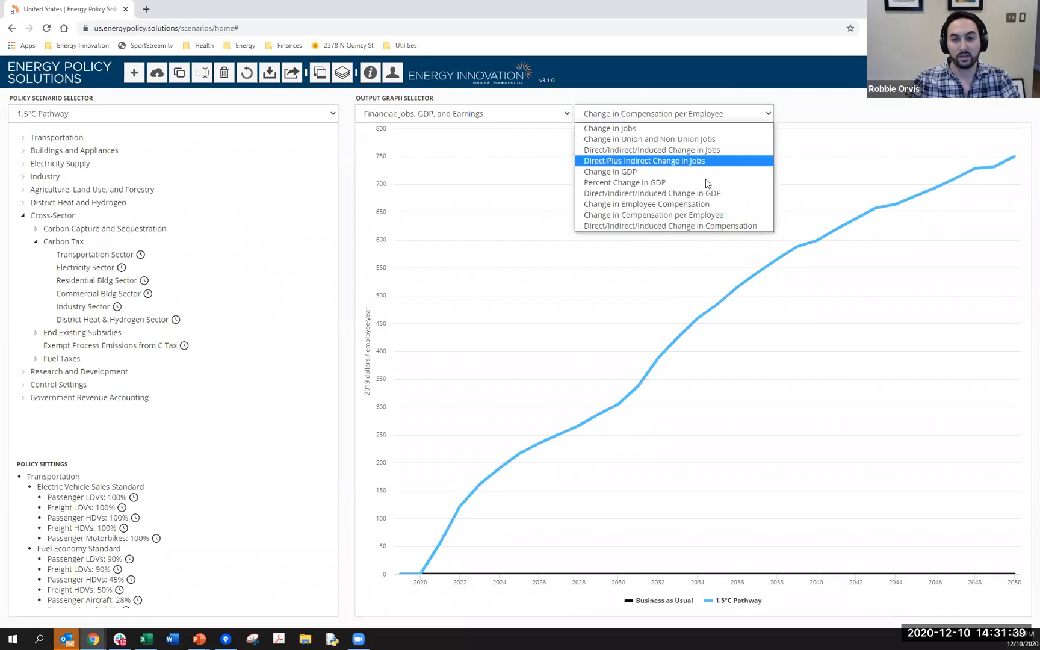
click(690, 227)
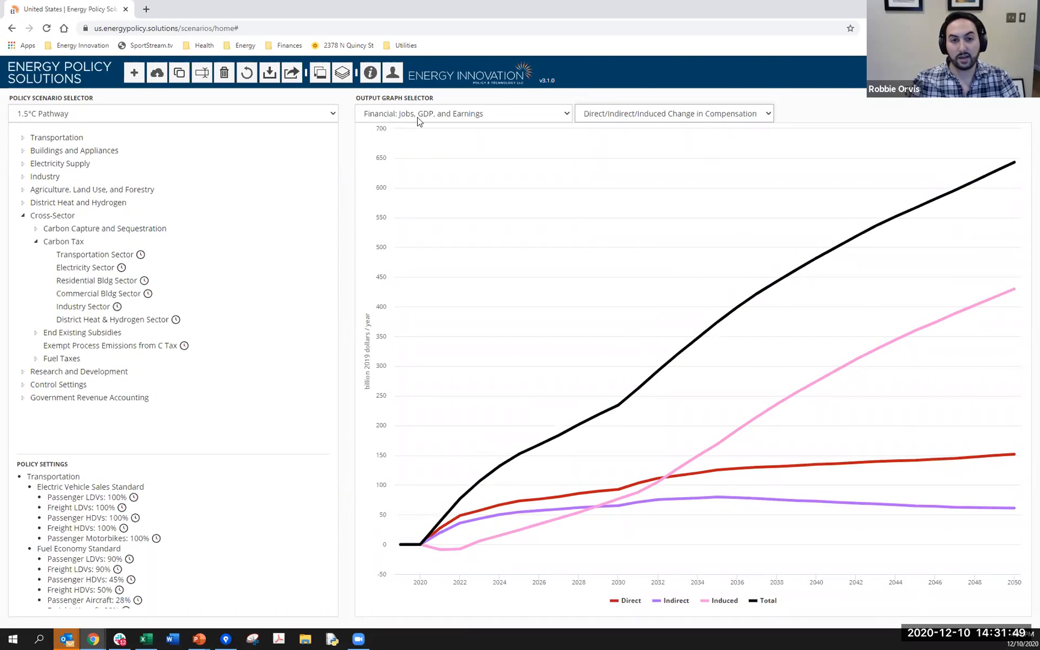
- Open the Human Health & Social Benefits graphs and compare the Avoided Deaths Wedge Diagram with Avoided Premature Deaths
click(487, 118)
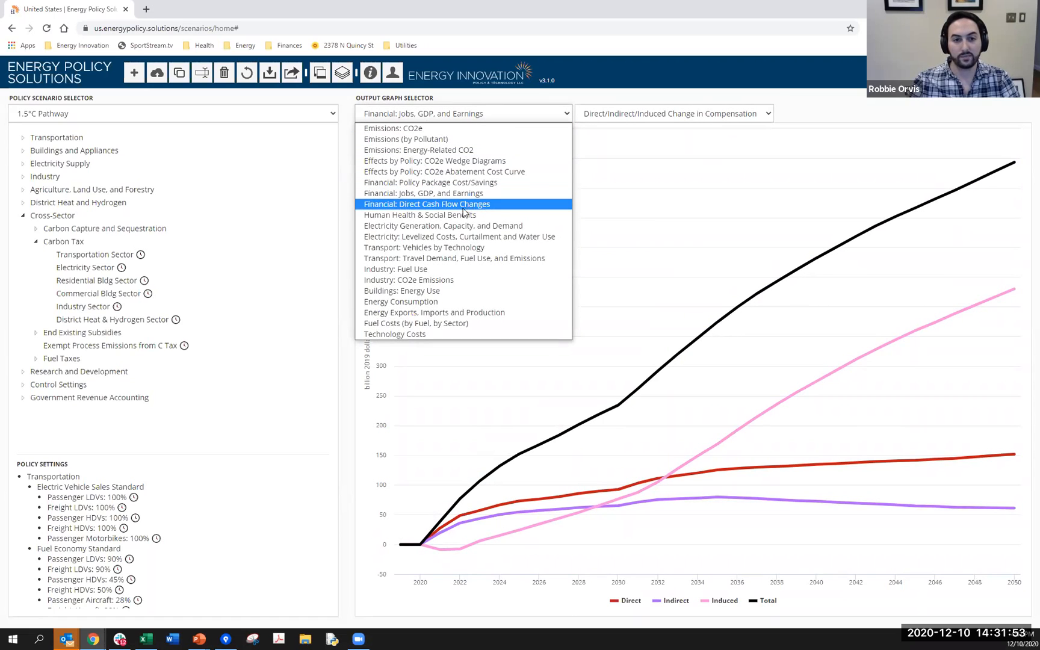
click(404, 219)
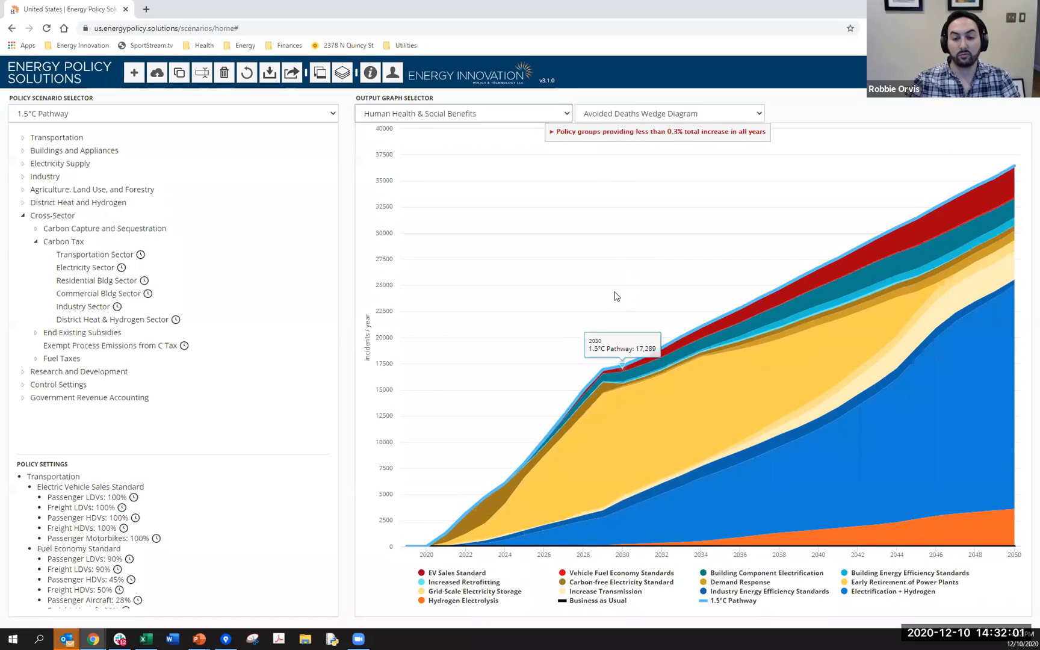
click(607, 117)
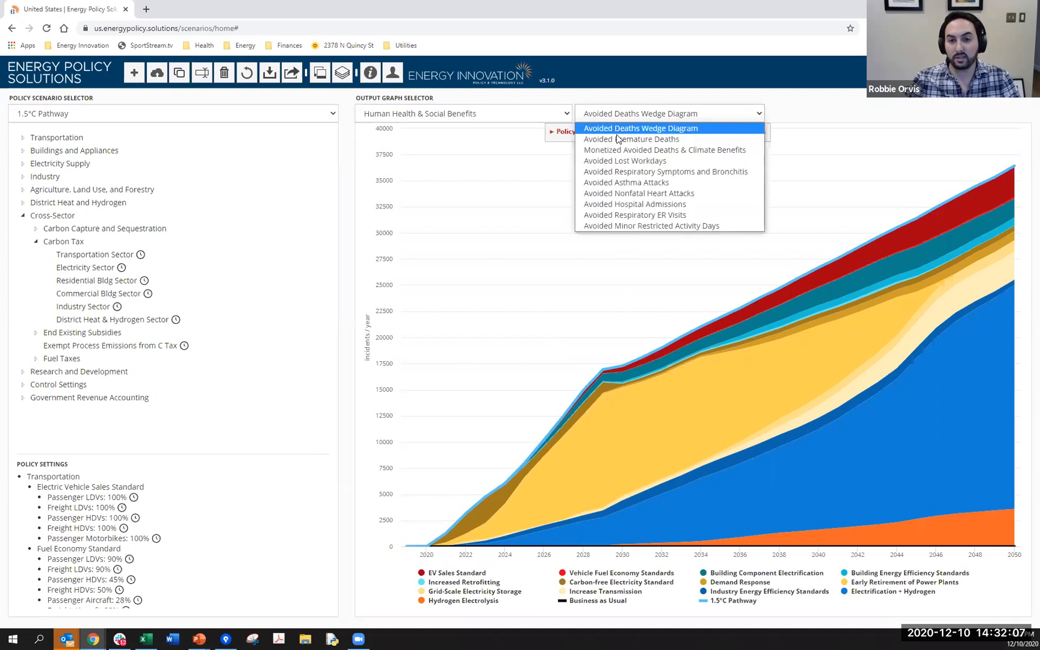
click(618, 139)
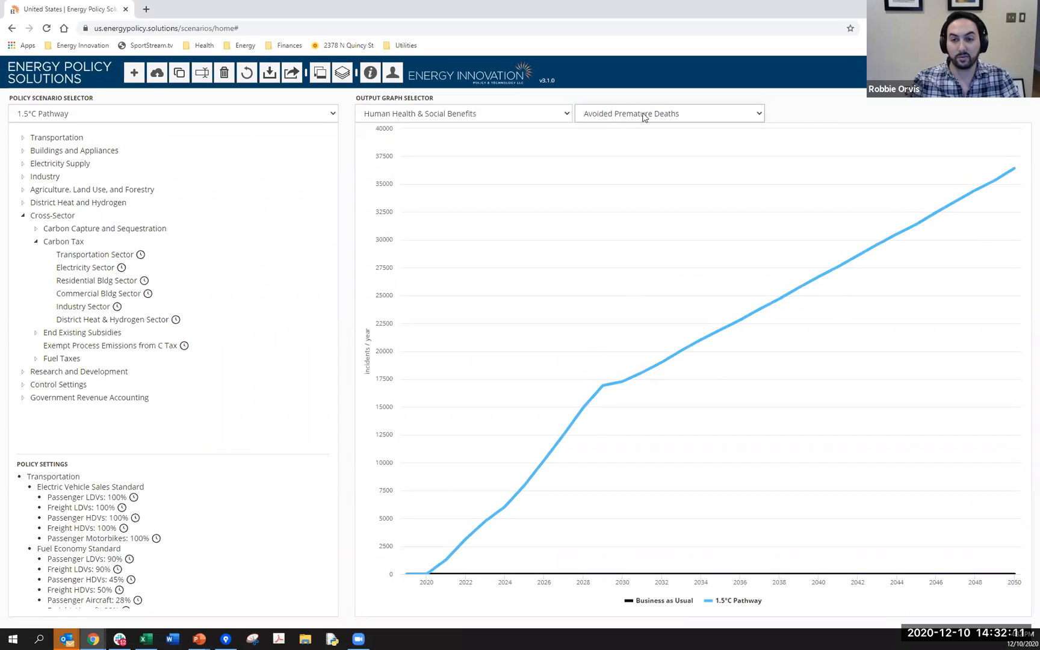
click(641, 120)
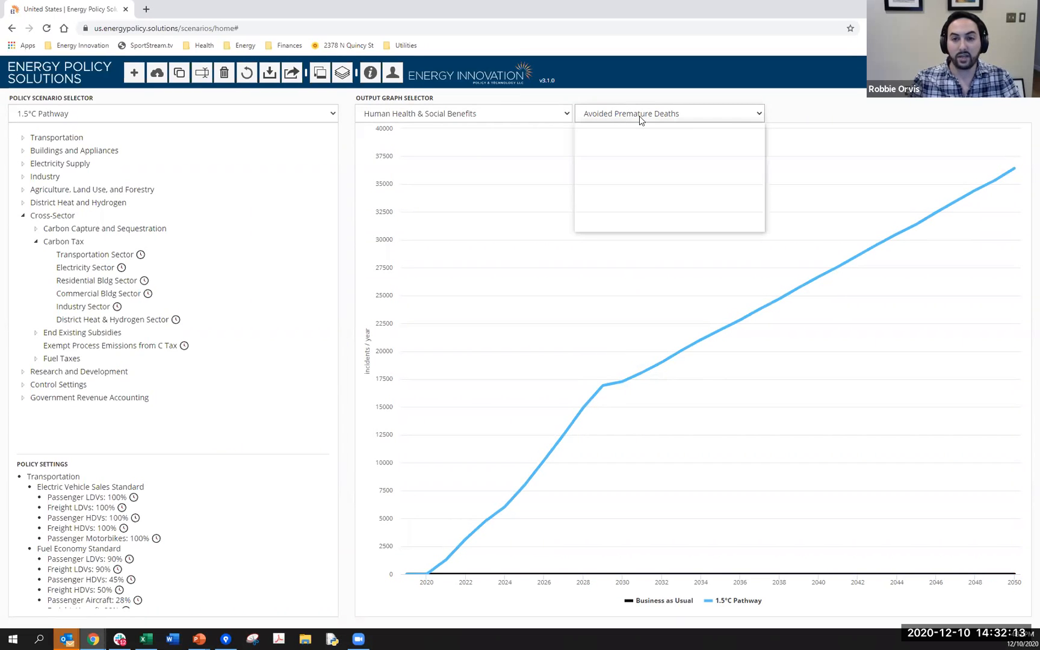
click(639, 131)
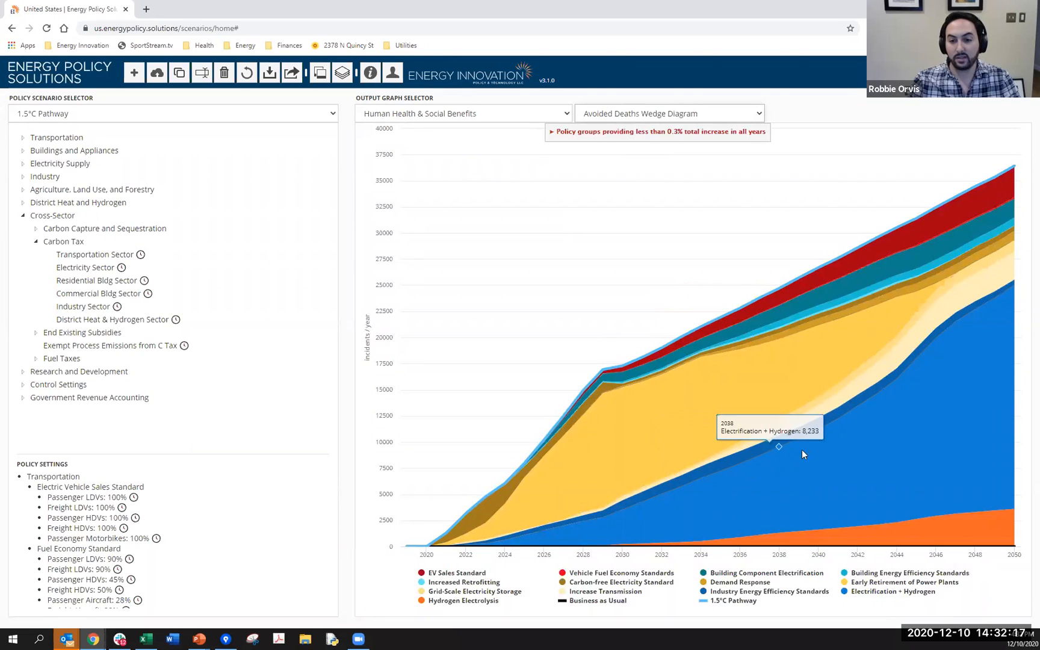
- View the Avoided Lost Workdays graph, followed by Avoided Respiratory Symptoms and Bronchitis
click(718, 110)
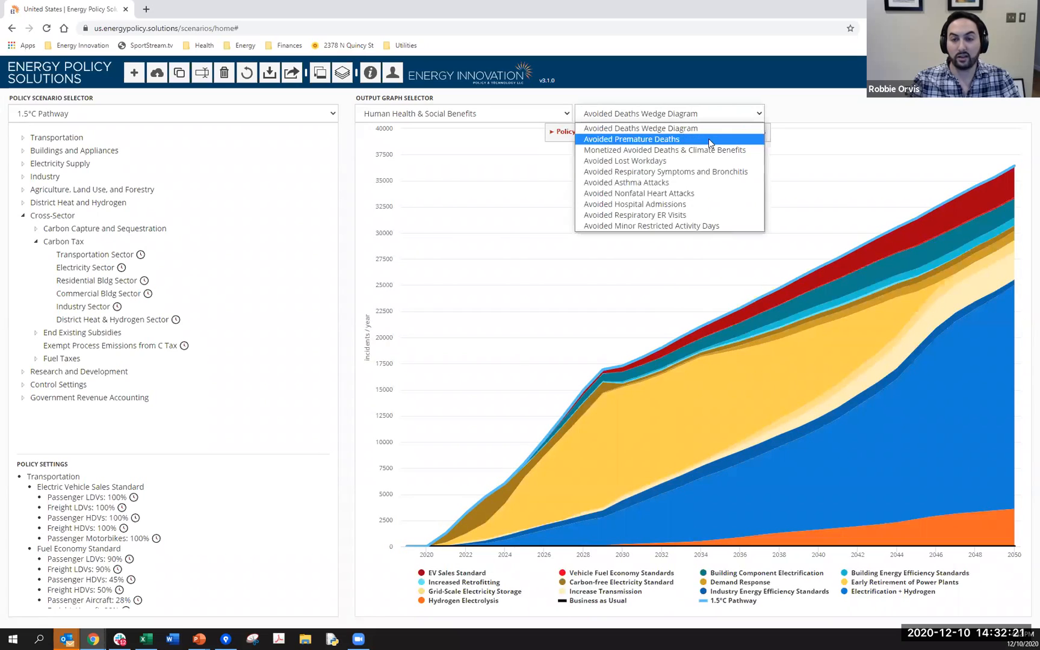
click(645, 161)
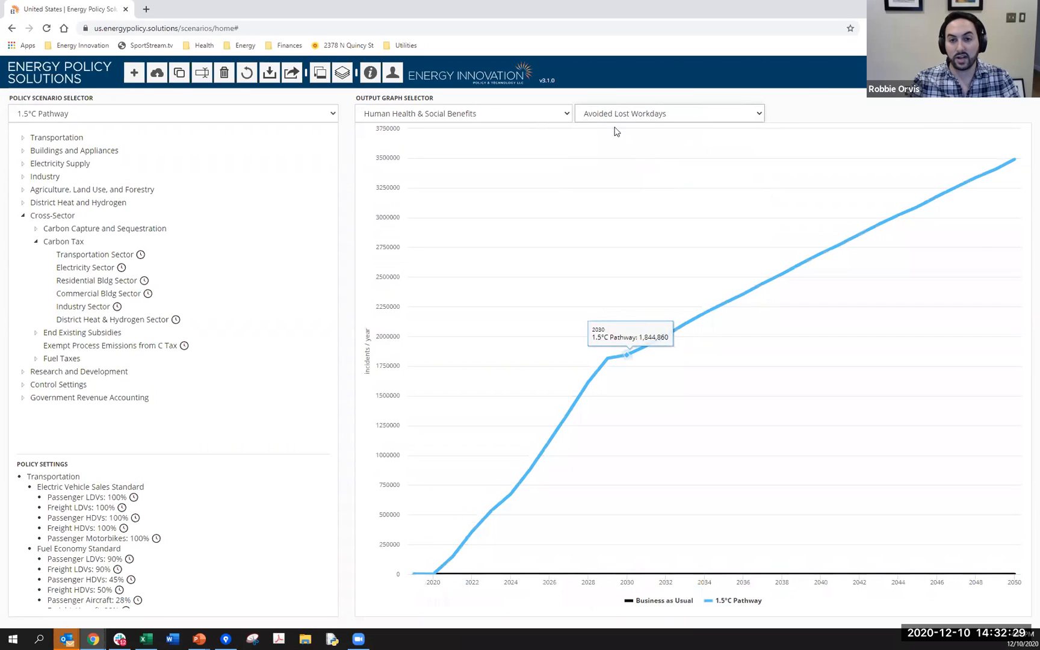
click(663, 120)
click(677, 171)
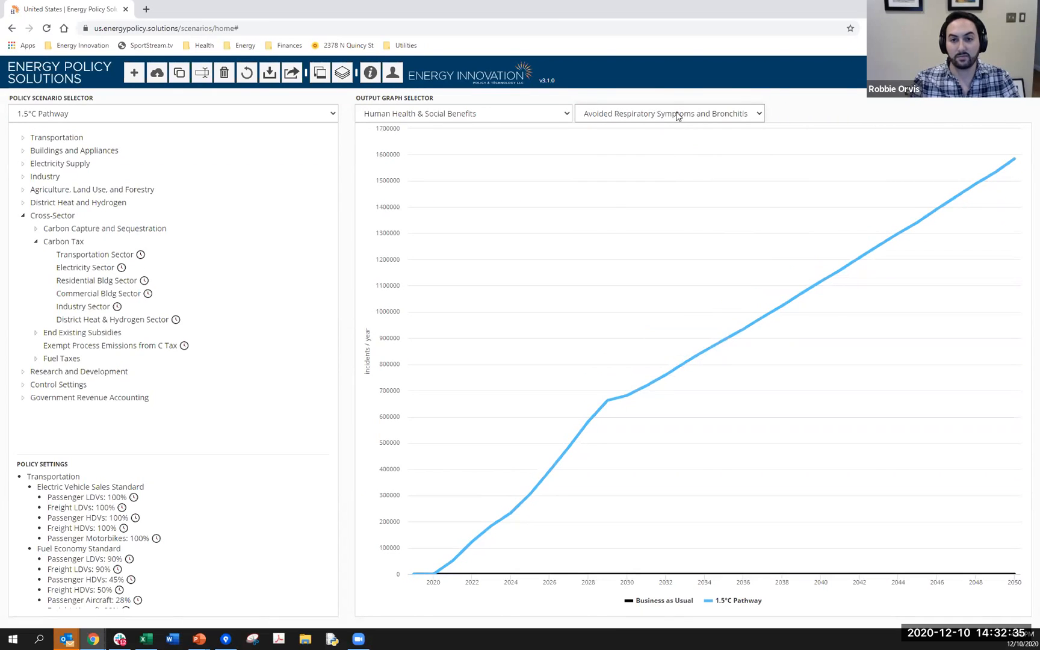
- View the Avoided Asthma Attacks graph, followed by Avoided Nonfatal Heart Attacks
click(677, 113)
click(664, 183)
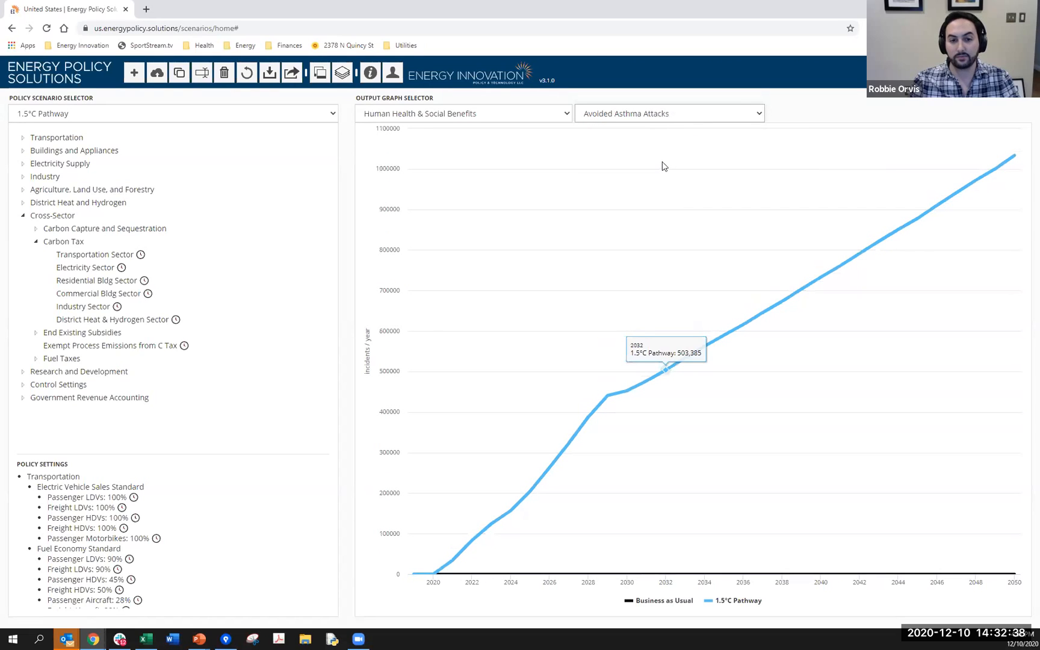
click(678, 116)
click(674, 194)
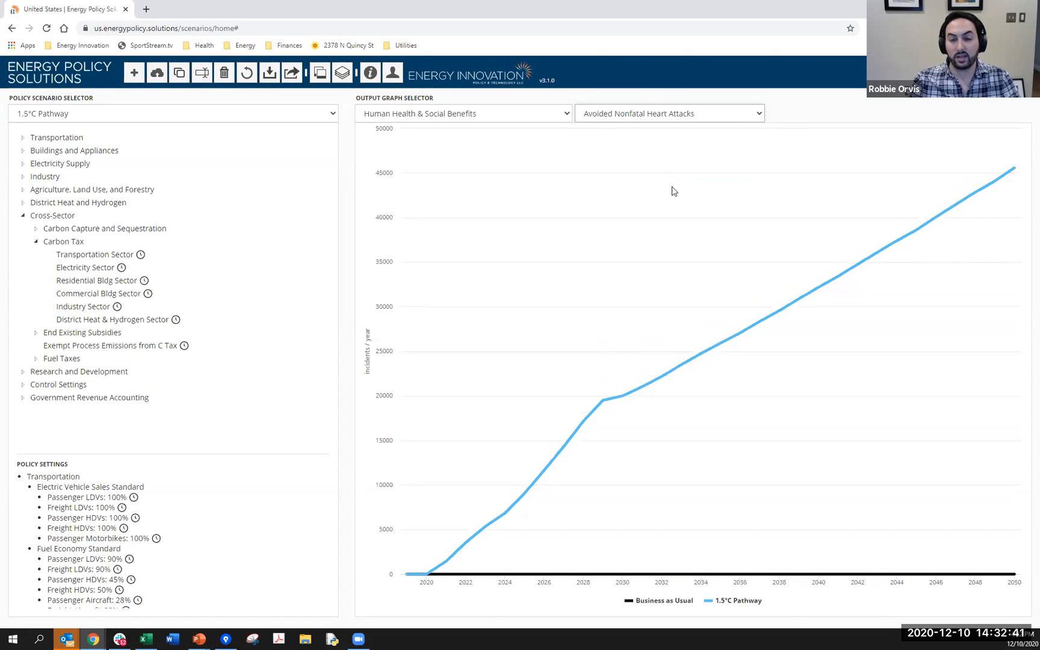
- View the Avoided Hospital Admissions graph, followed by Avoided Respiratory ER Visits
click(665, 124)
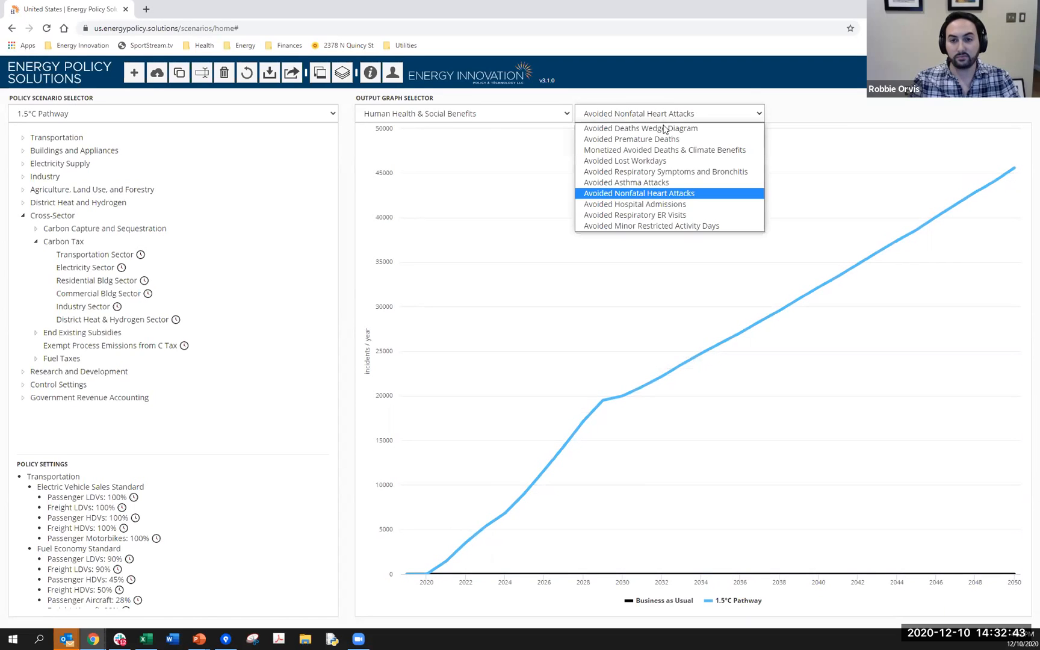
click(665, 204)
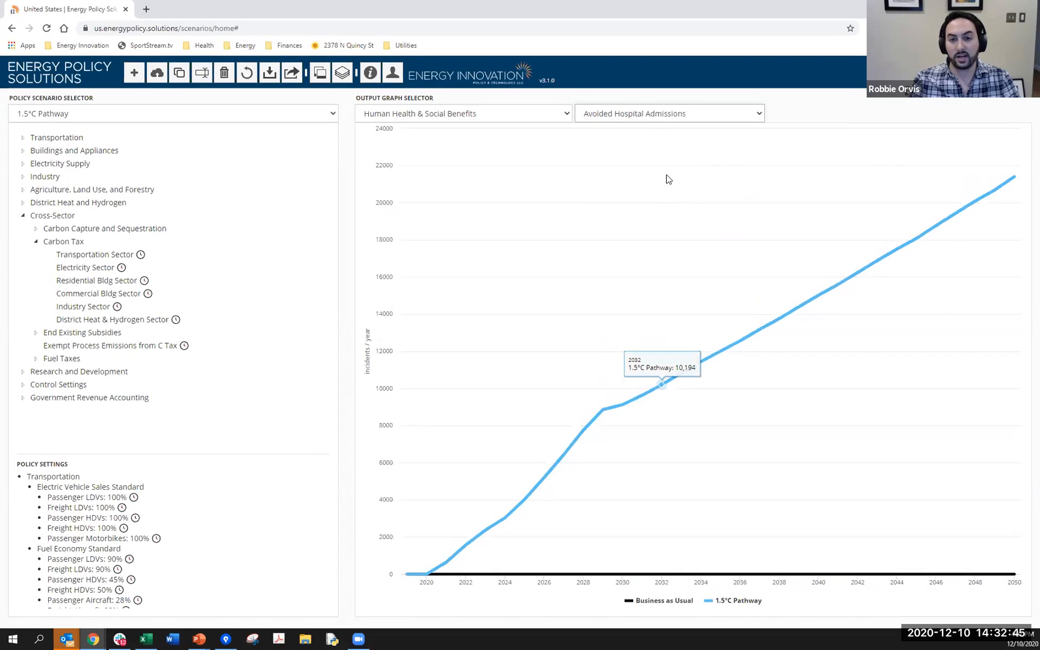
click(664, 117)
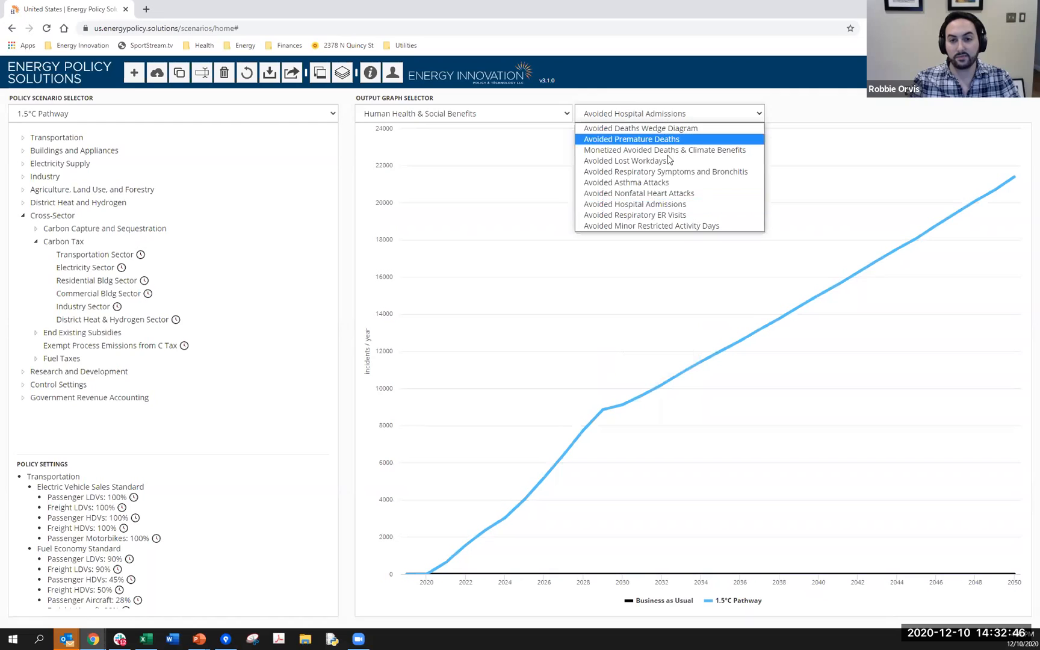
click(676, 215)
- View the Avoided Minor Restricted Activity Days graph and look over the available output graph categories
click(673, 118)
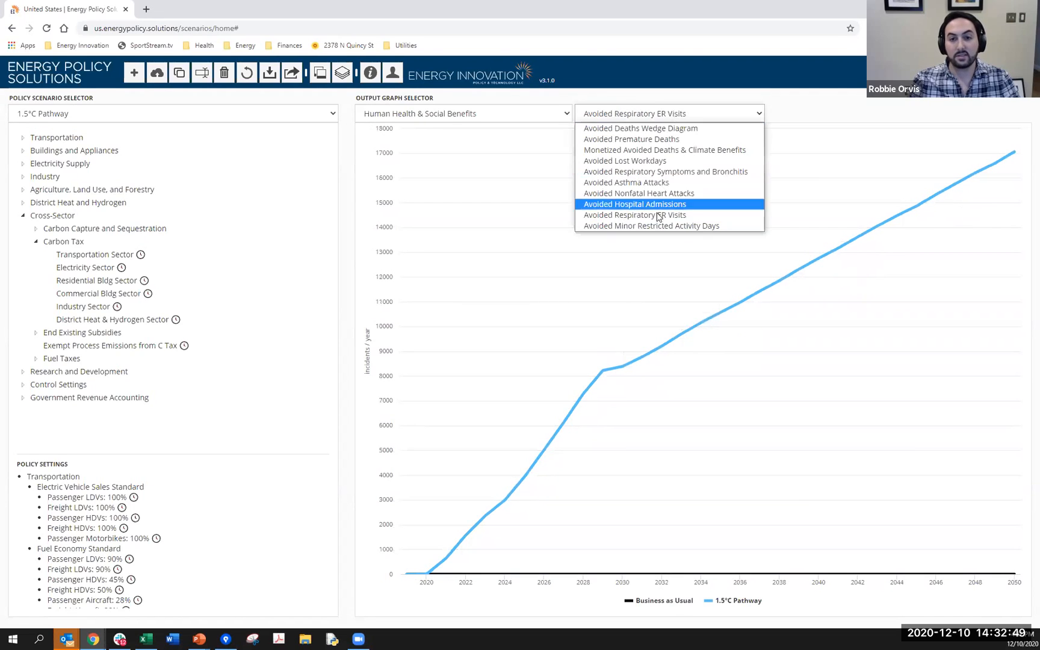
click(658, 227)
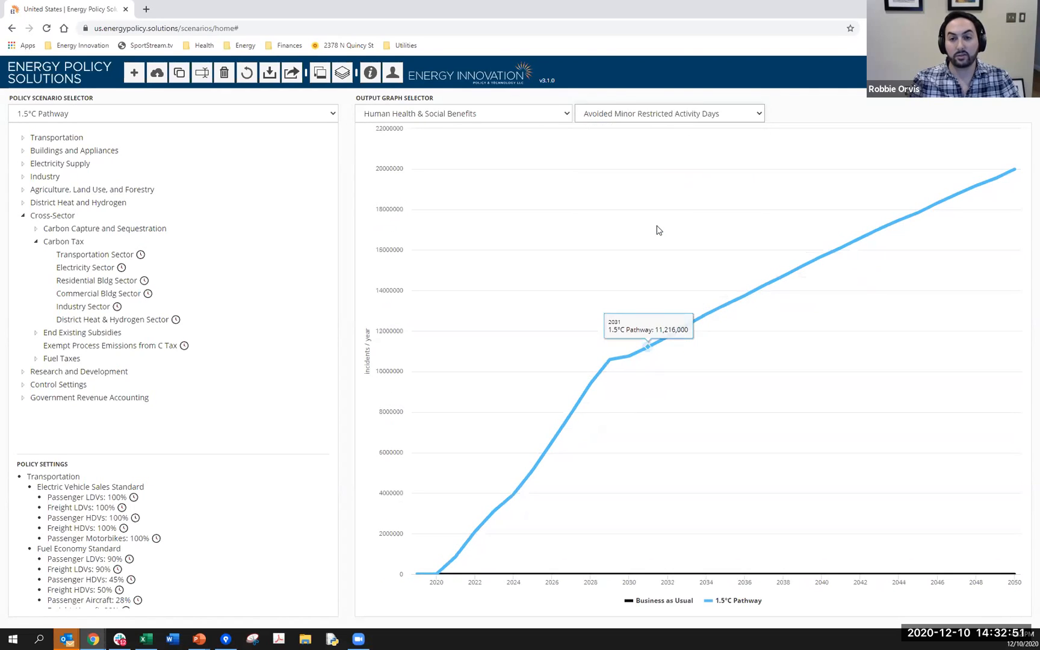
click(520, 113)
click(558, 110)
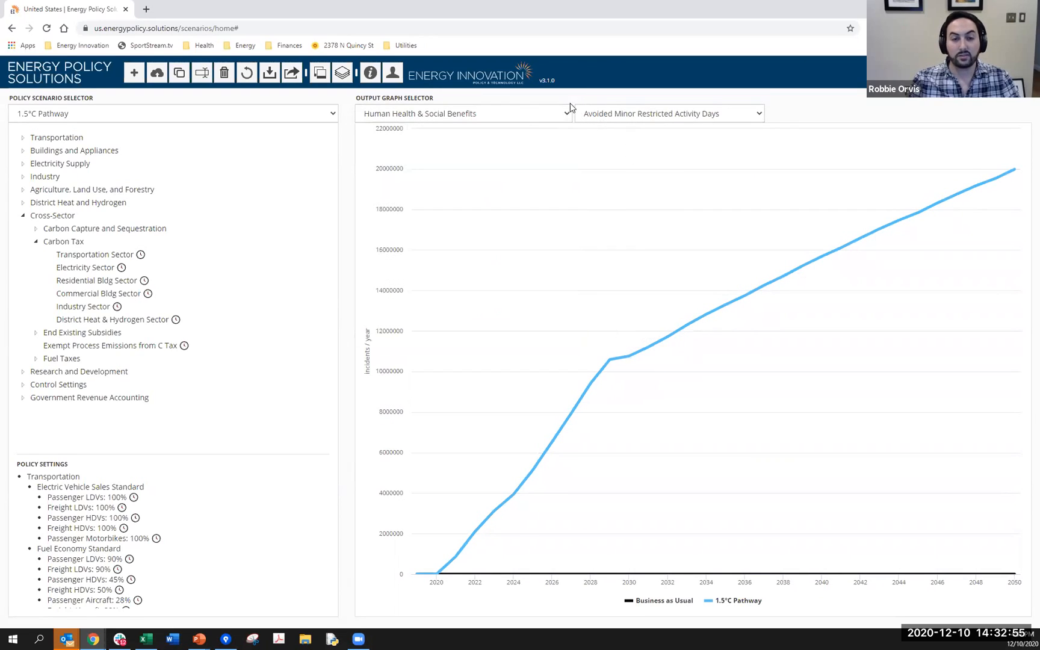
click(535, 118)
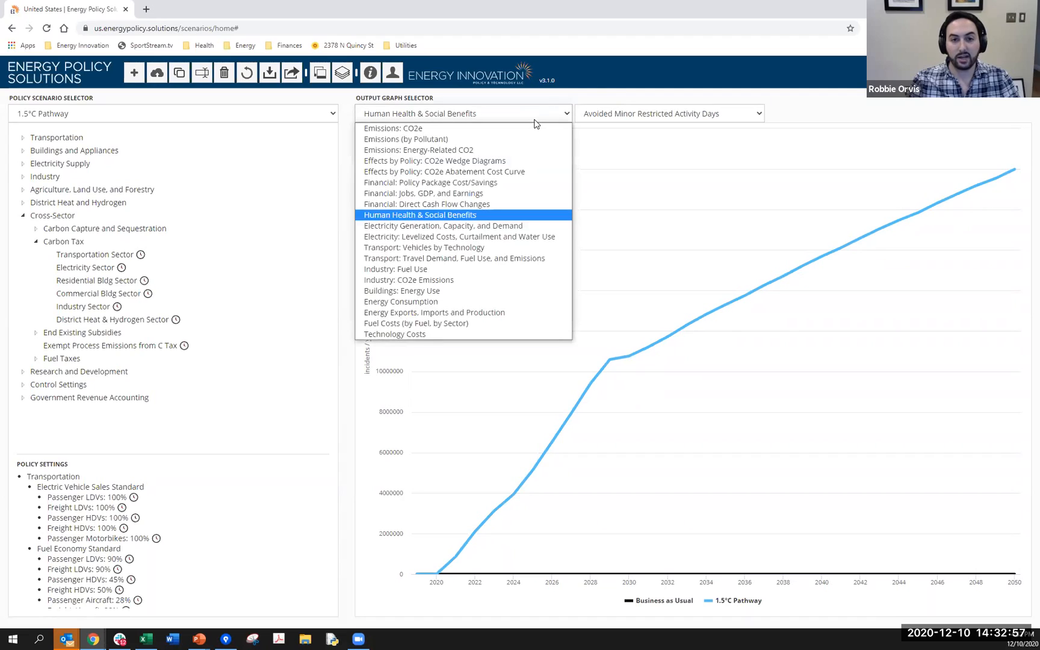
click(589, 98)
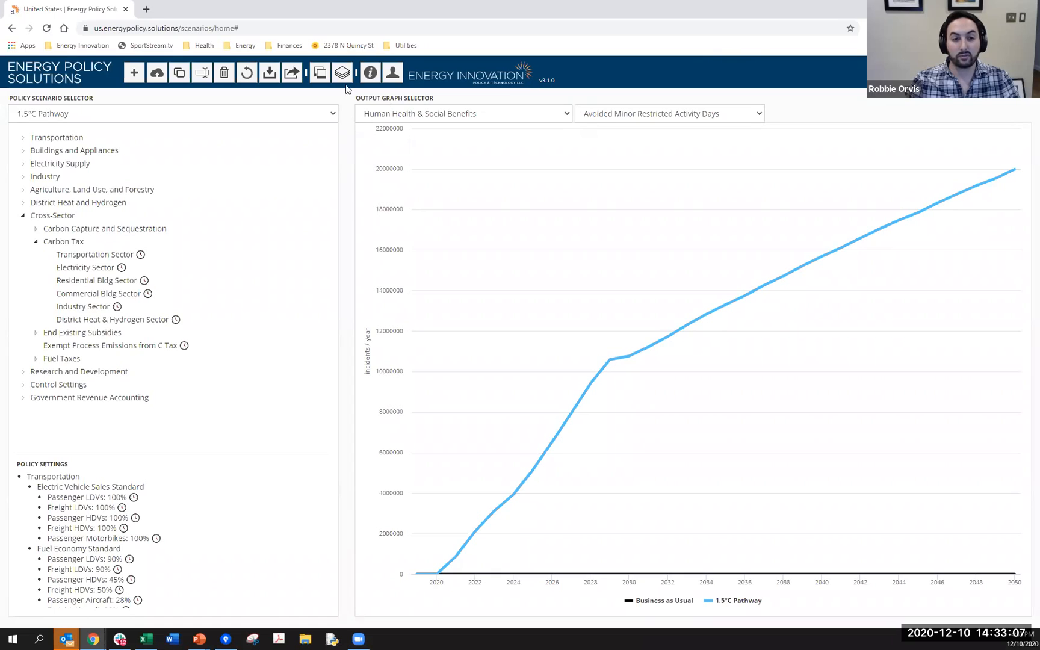
click(251, 266)
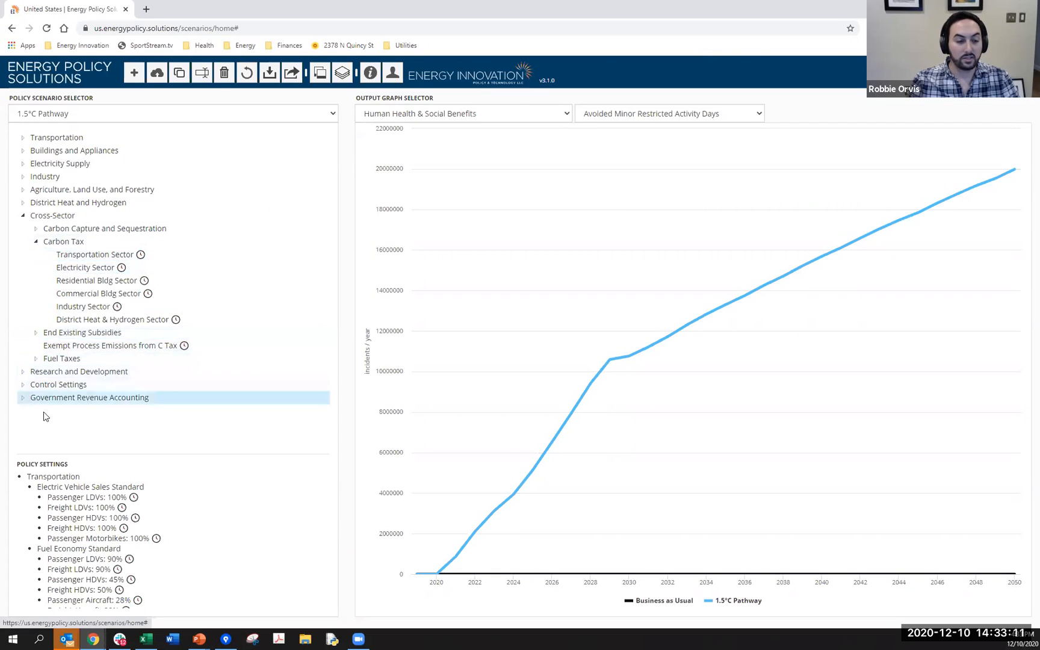
- Expand Government Revenue Accounting and examine the Carbon Tax Revenue allocation options, including Budget Deficit
click(121, 401)
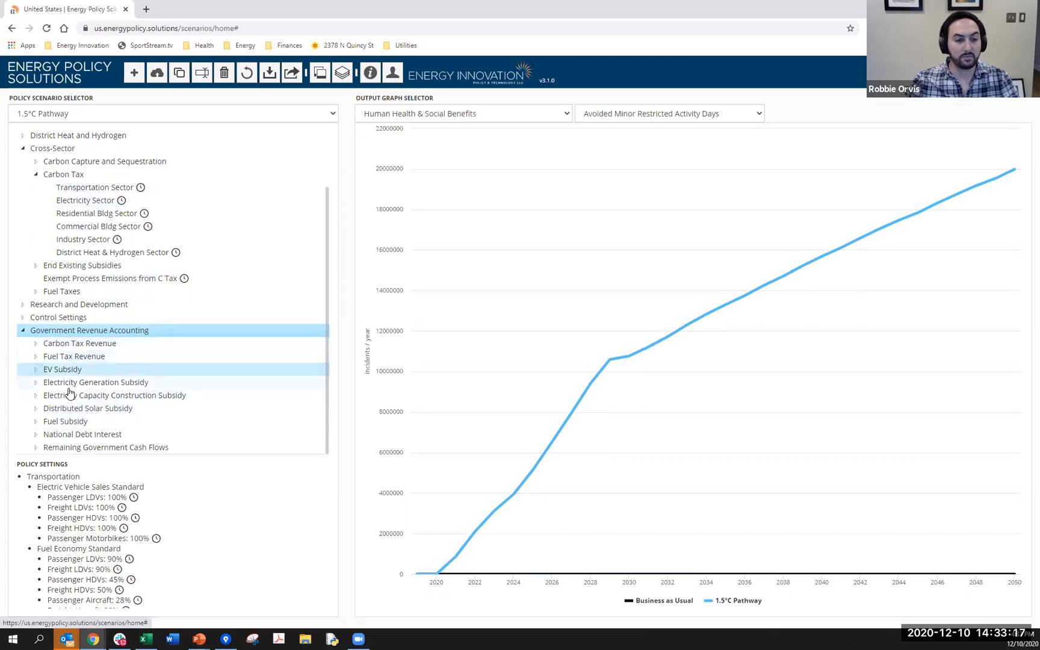
click(81, 345)
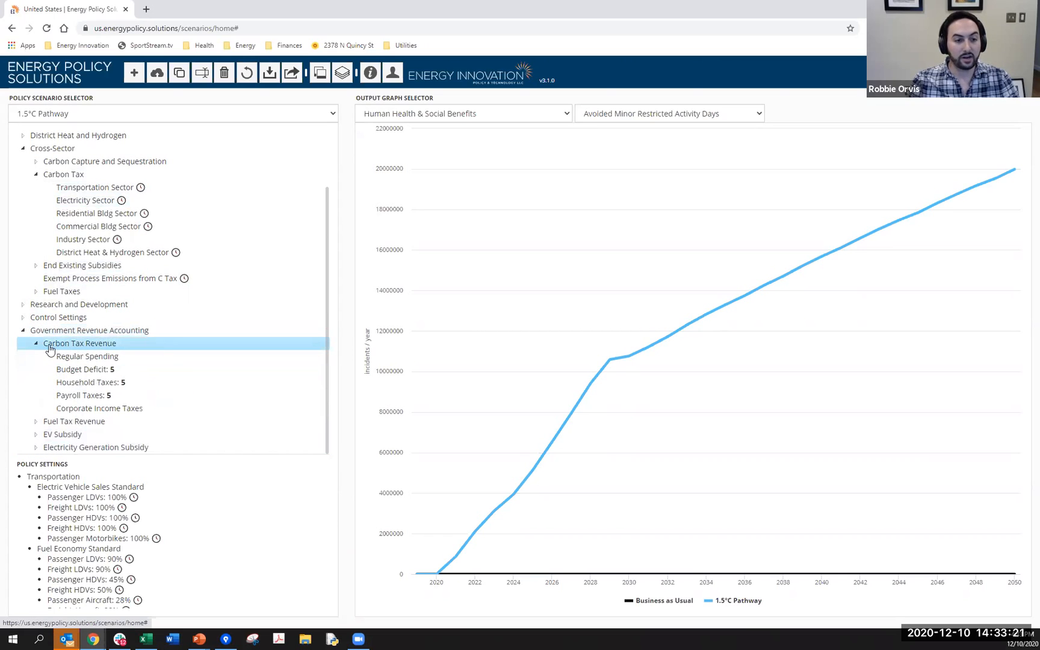
click(107, 368)
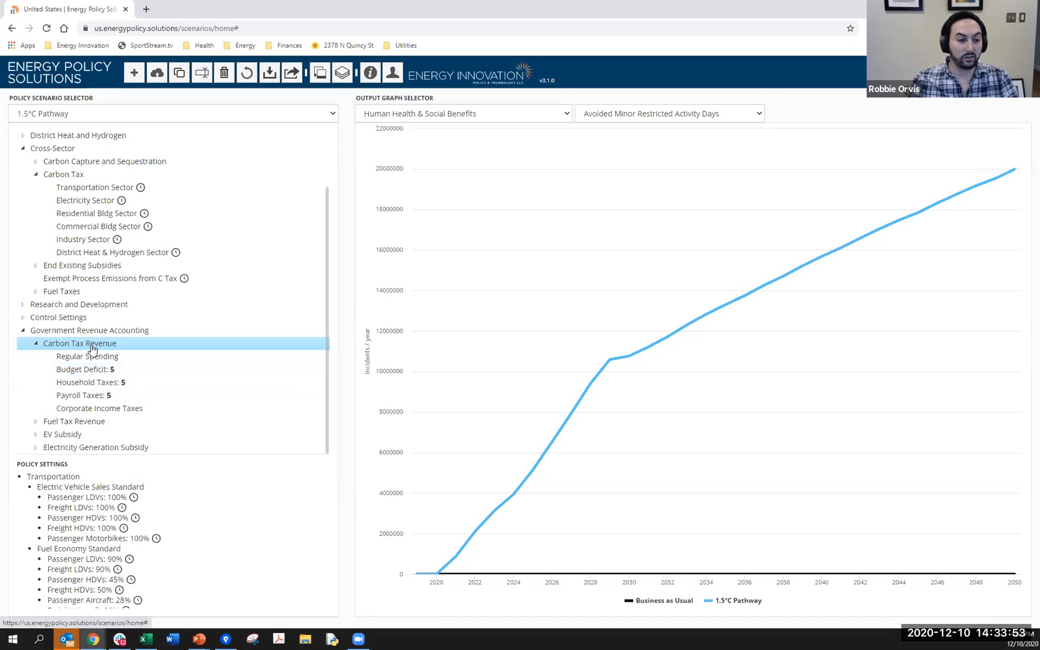
- Examine the EV Subsidy funding options under Government Revenue Accounting, and collapse both EV Subsidy and Carbon Tax Revenue
click(85, 433)
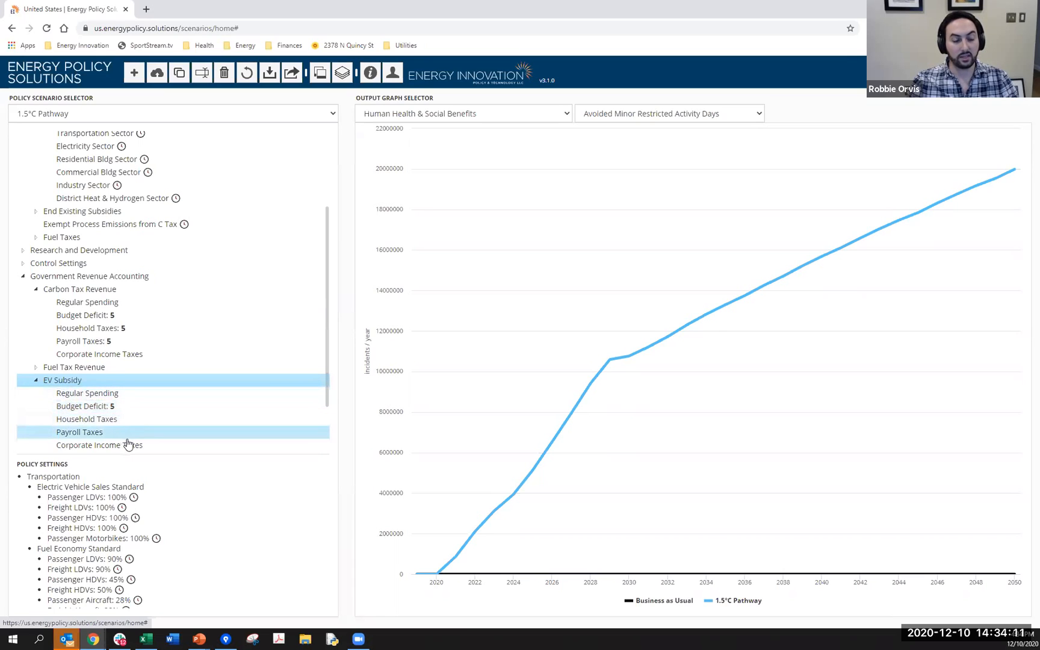
click(85, 383)
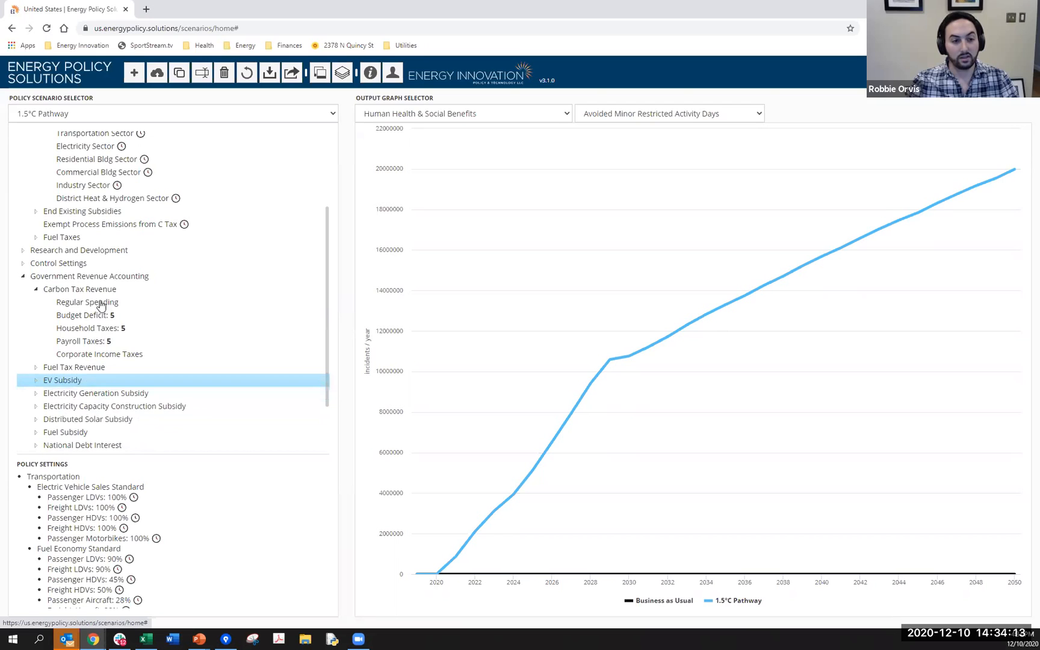
click(90, 290)
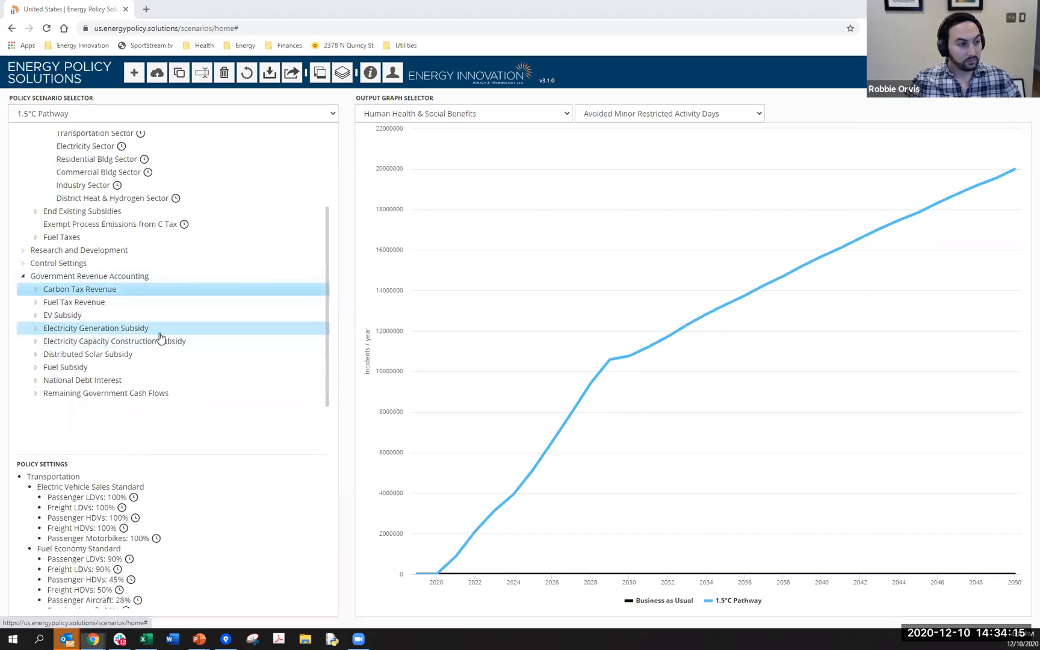
- Switch to the PowerPoint slideshow with the Web Tool slide
key(alt+Tab)
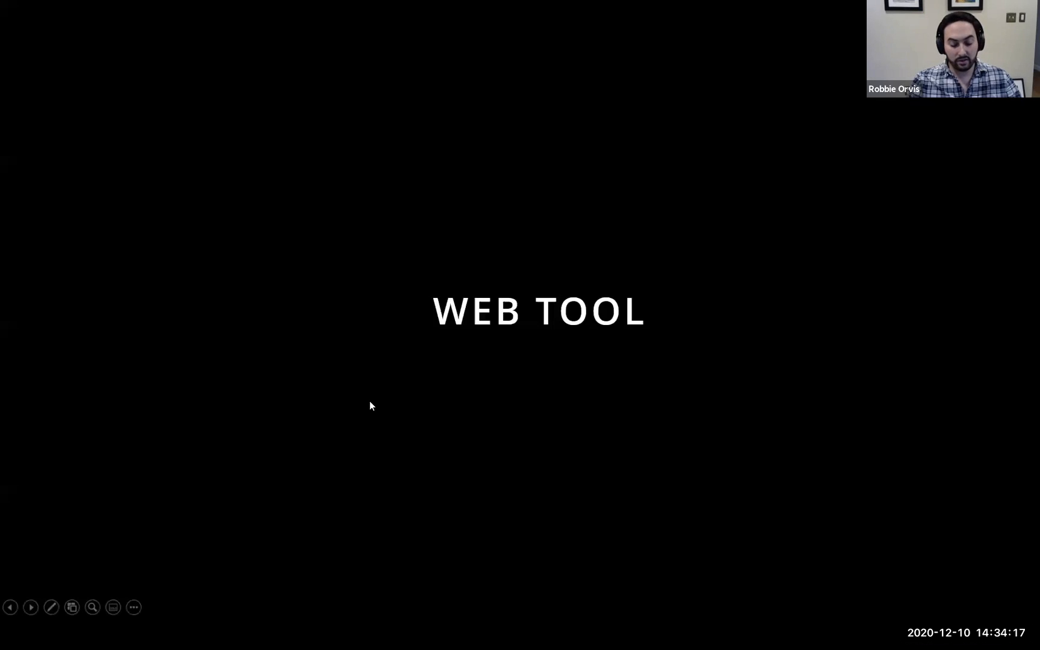
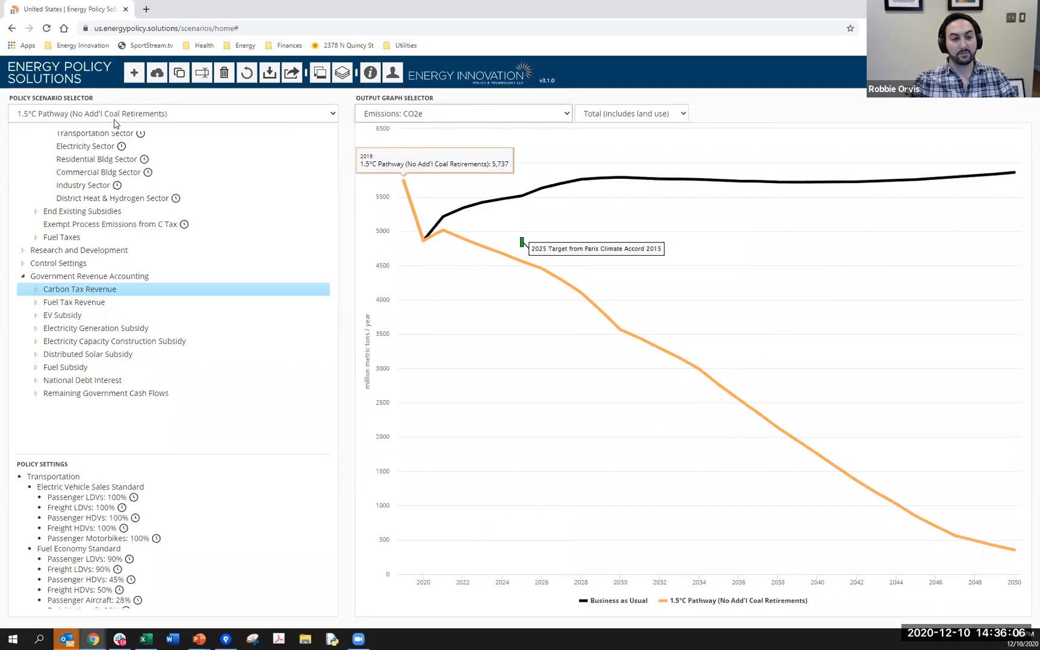
- Display the Electricity sector graph under Emissions: CO2e
click(447, 116)
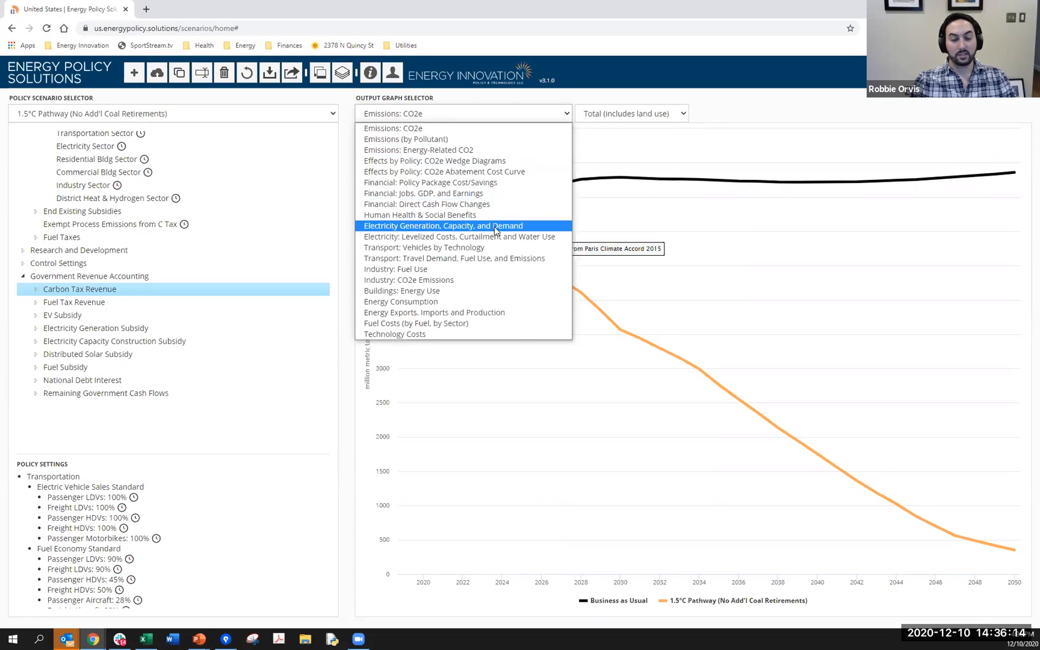
click(485, 128)
click(629, 113)
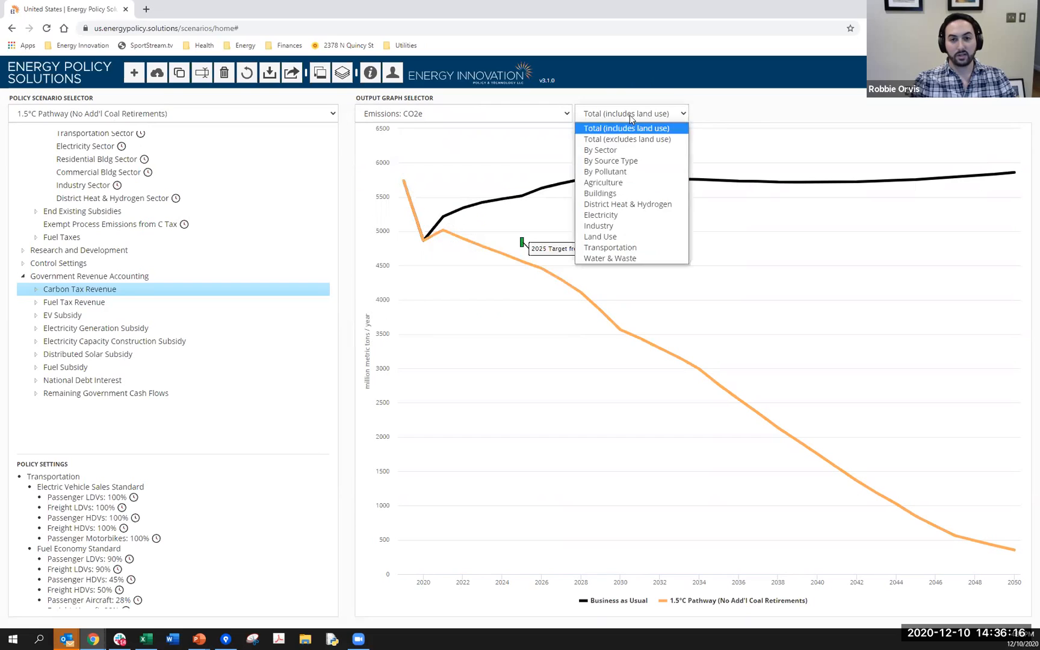
click(629, 216)
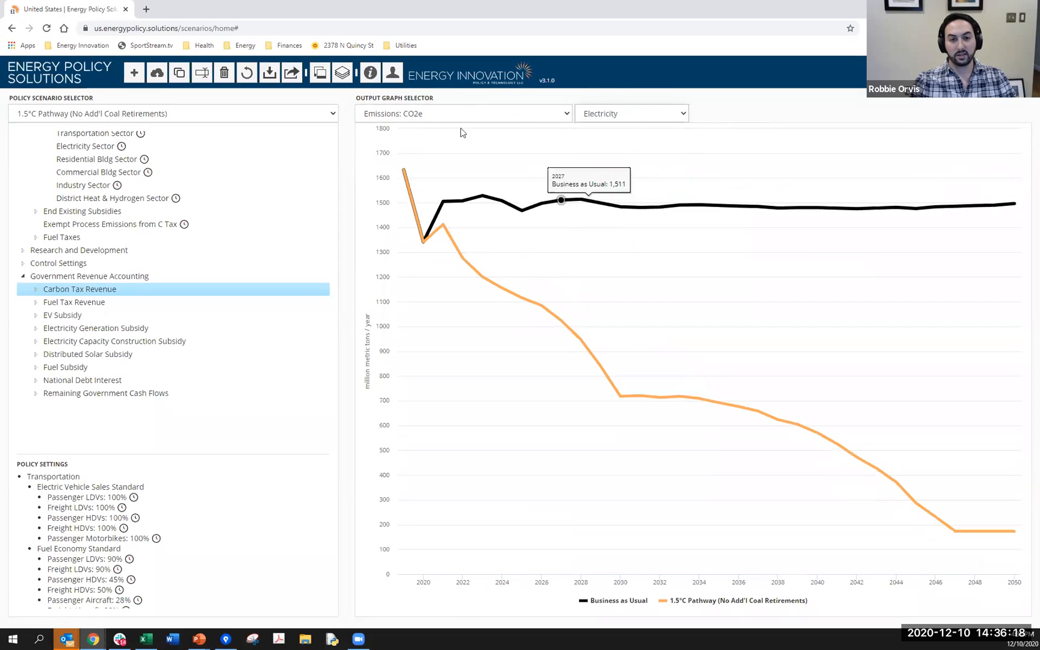
- Add the 1.5°C Pathway reference scenario to the graph comparison
click(342, 73)
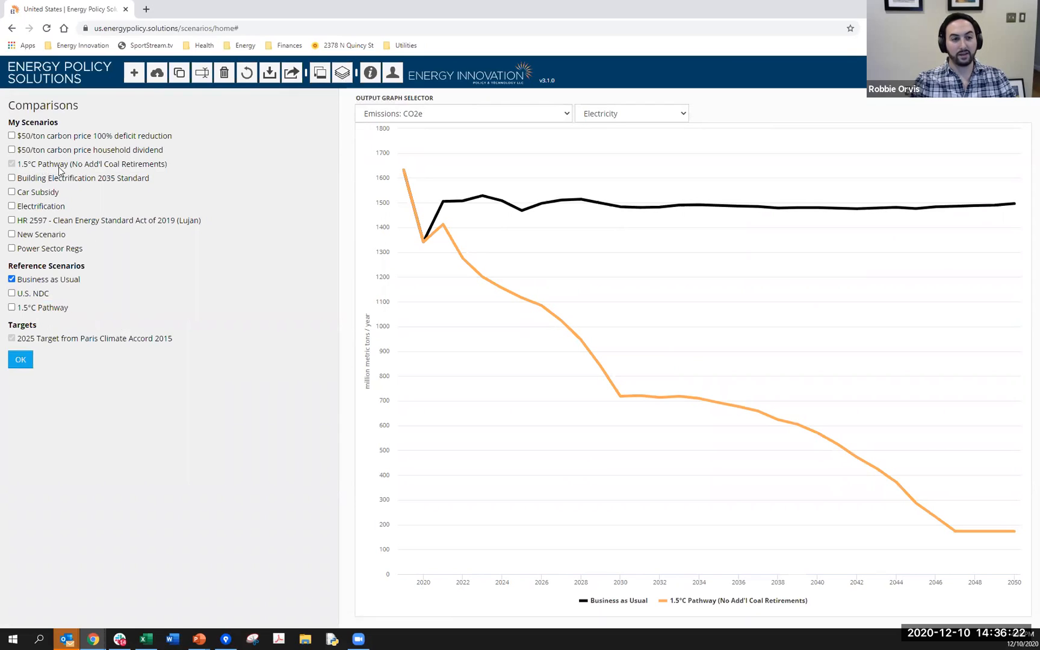
click(27, 309)
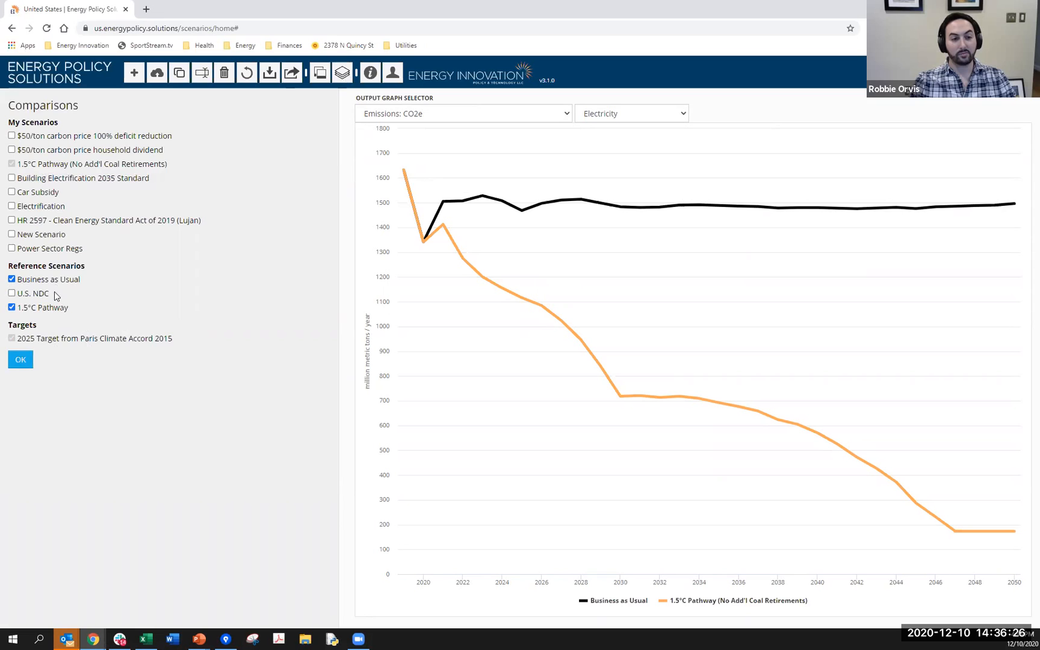
click(20, 359)
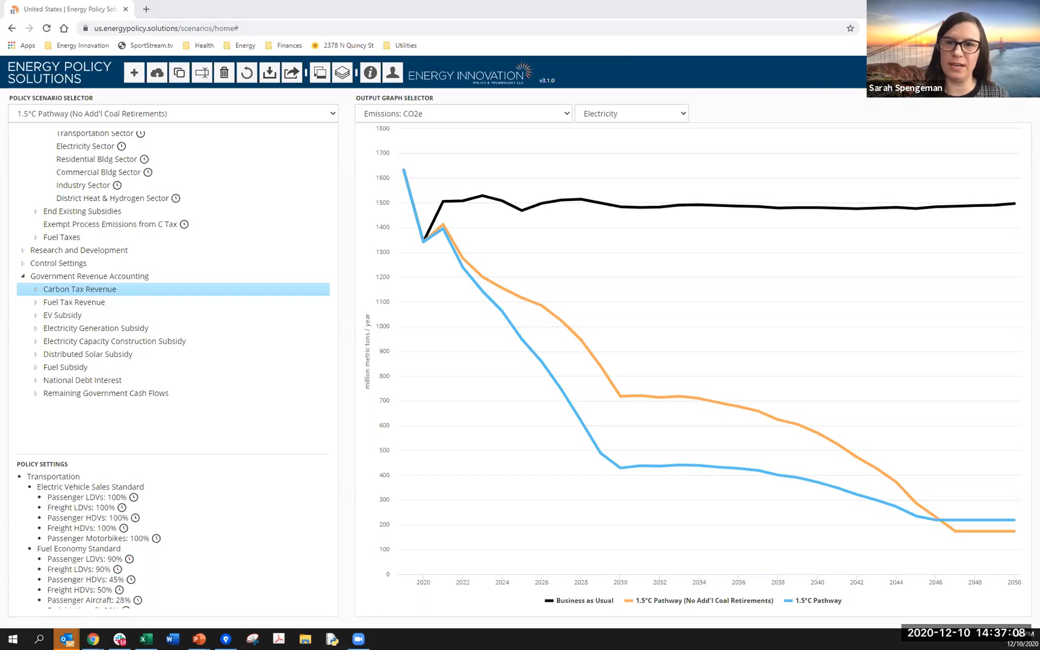
- Switch to the PowerPoint Questions slide and back to the simulator in Chrome, and select New Scenario as the policy scenario
key(alt+Tab)
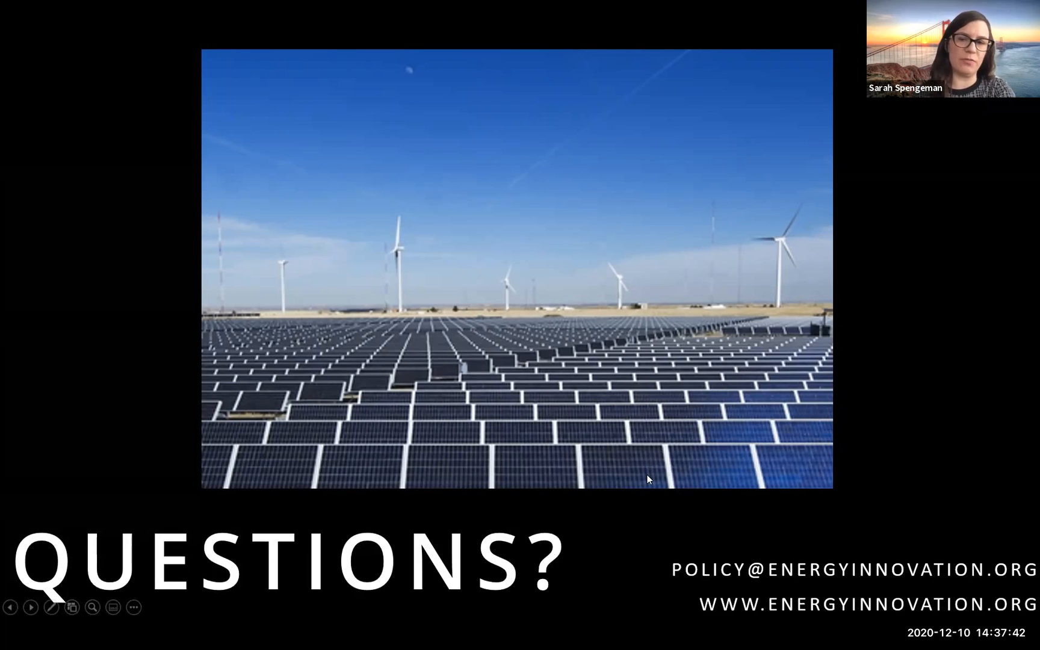
key(alt+Tab)
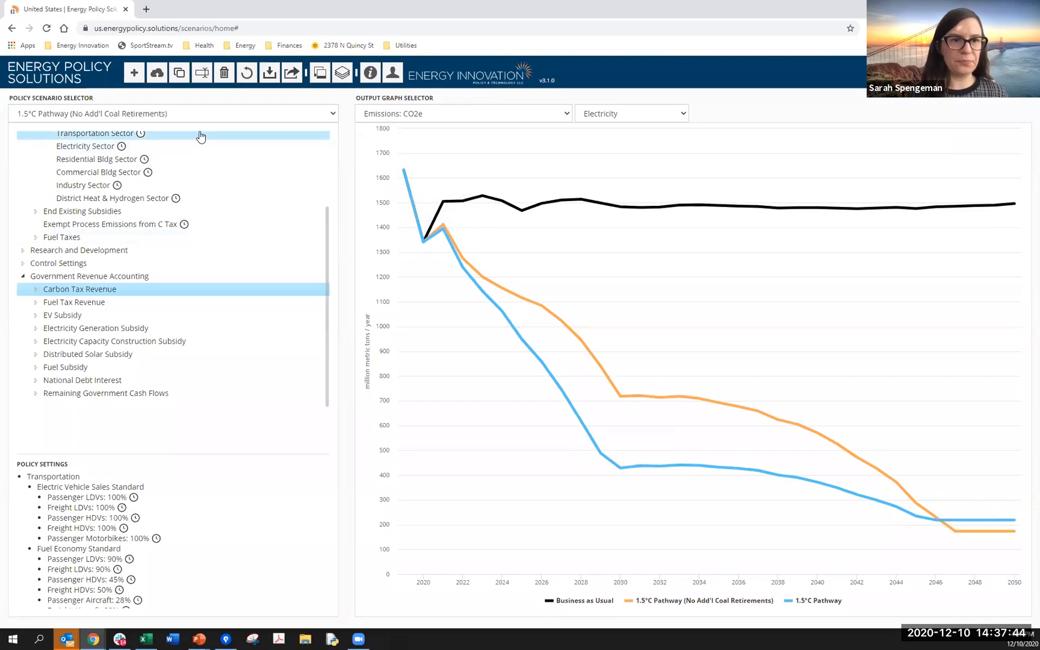
click(195, 118)
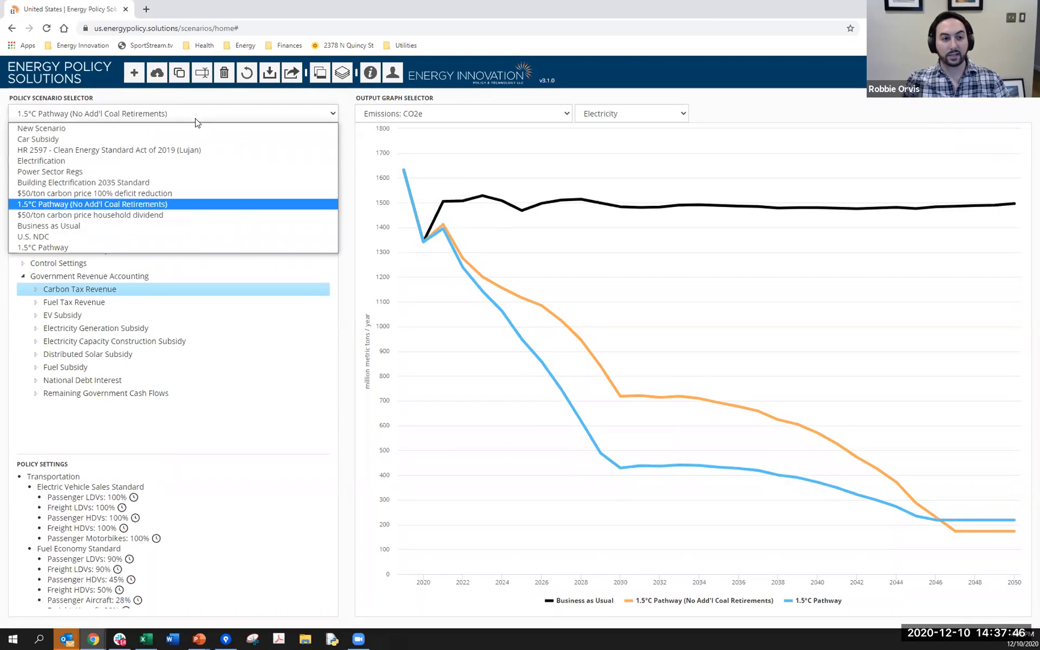
click(191, 129)
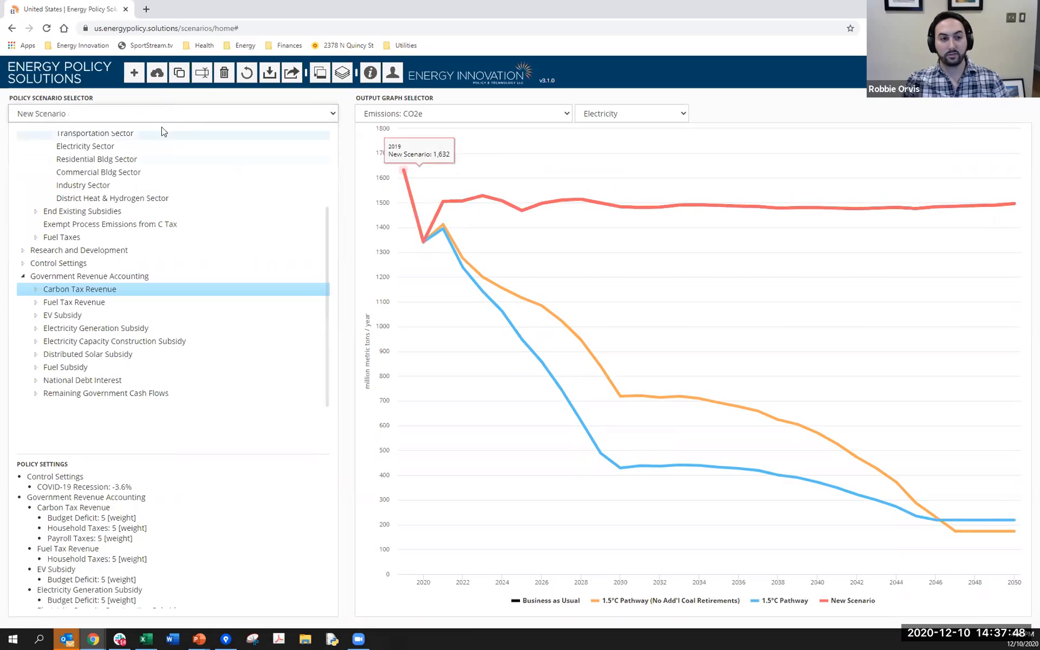
- Remove 1.5°C Pathway (No Add'l Coal Retirements) and 1.5°C Pathway from the graph comparison
click(346, 72)
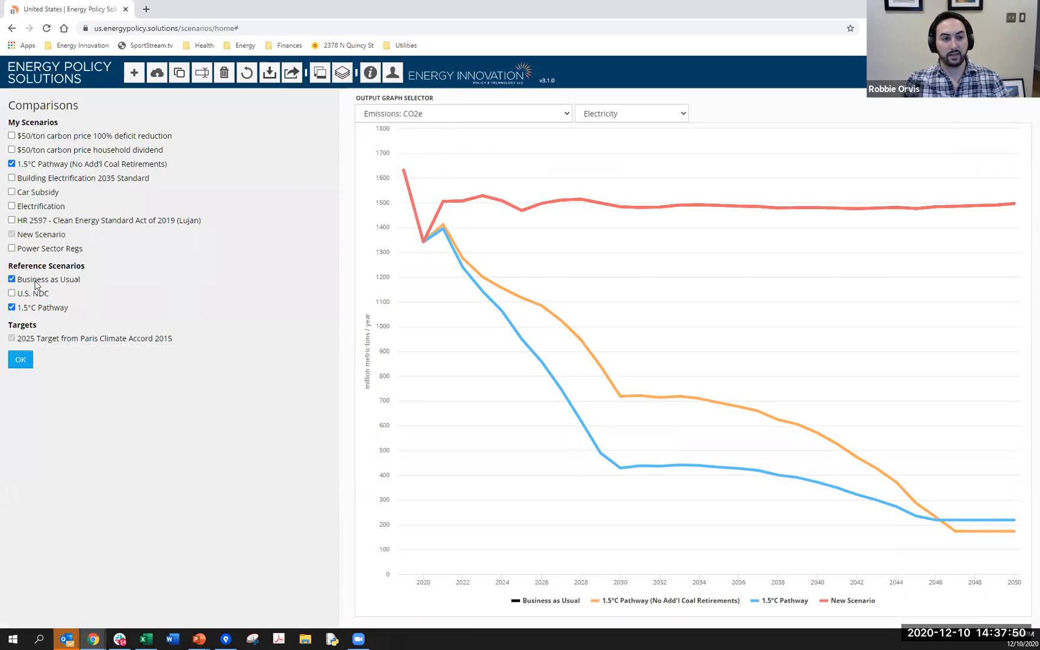
click(11, 163)
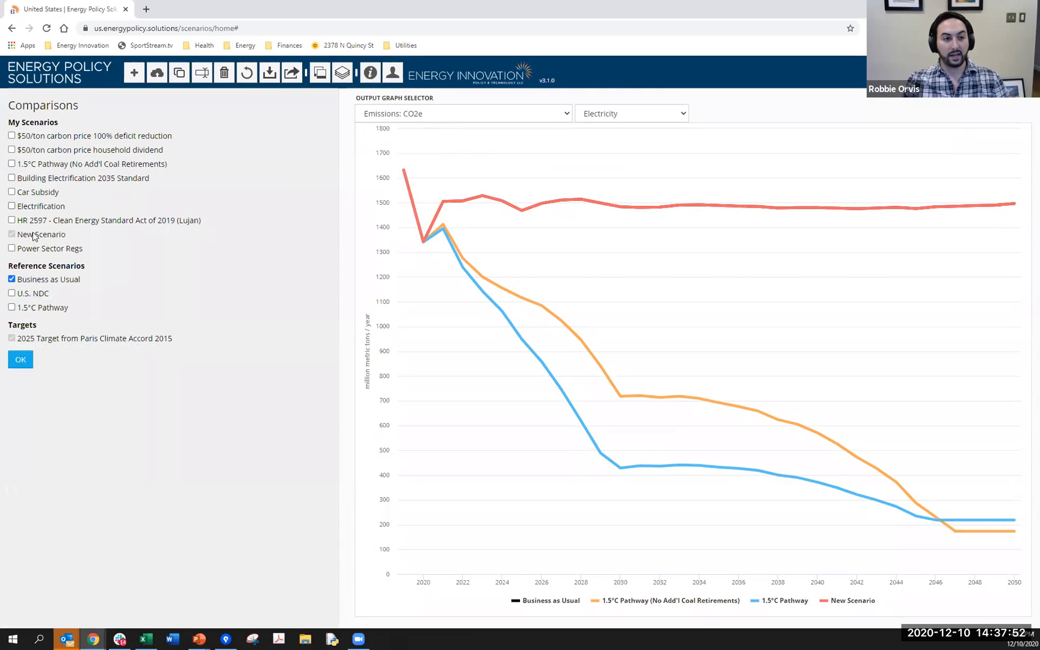
click(21, 360)
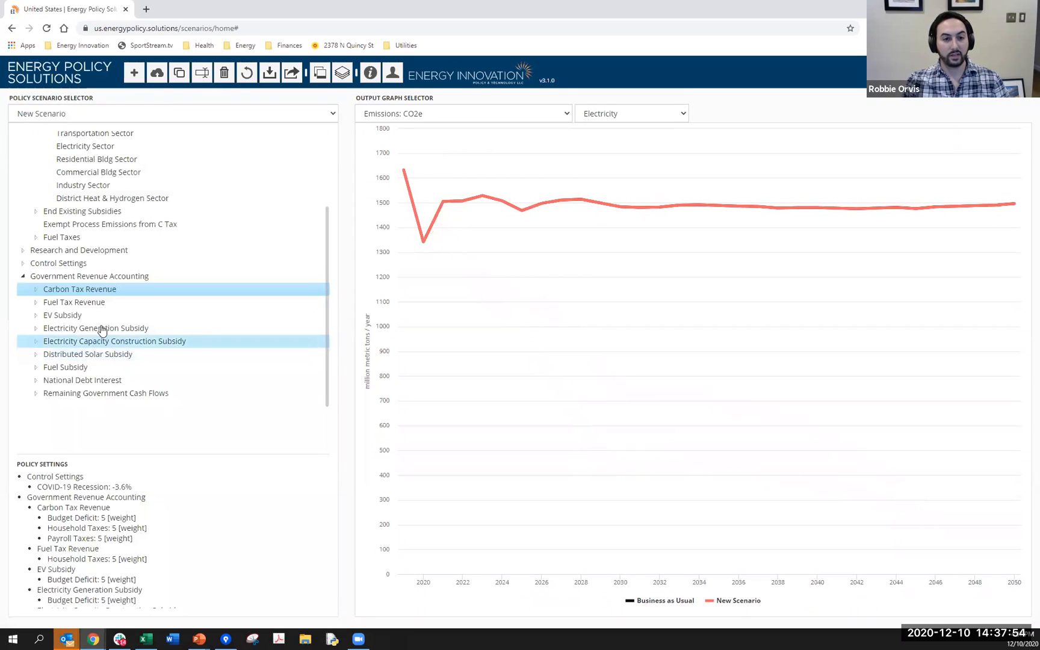
- Display the Total (includes land use) graph for Emissions: CO2e
click(540, 120)
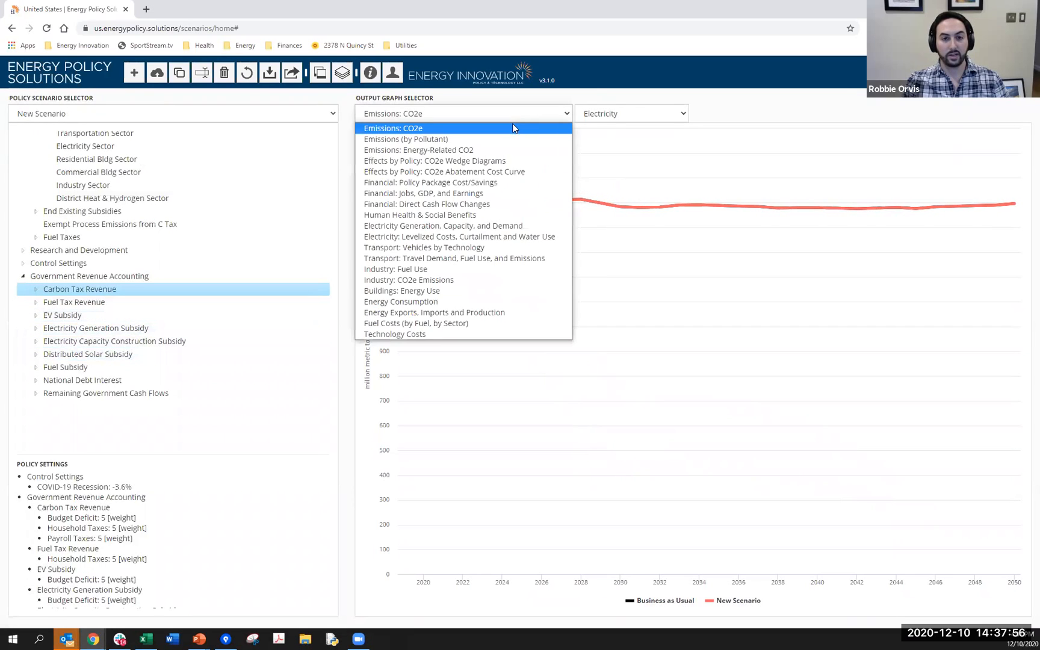
click(634, 114)
click(631, 116)
click(624, 130)
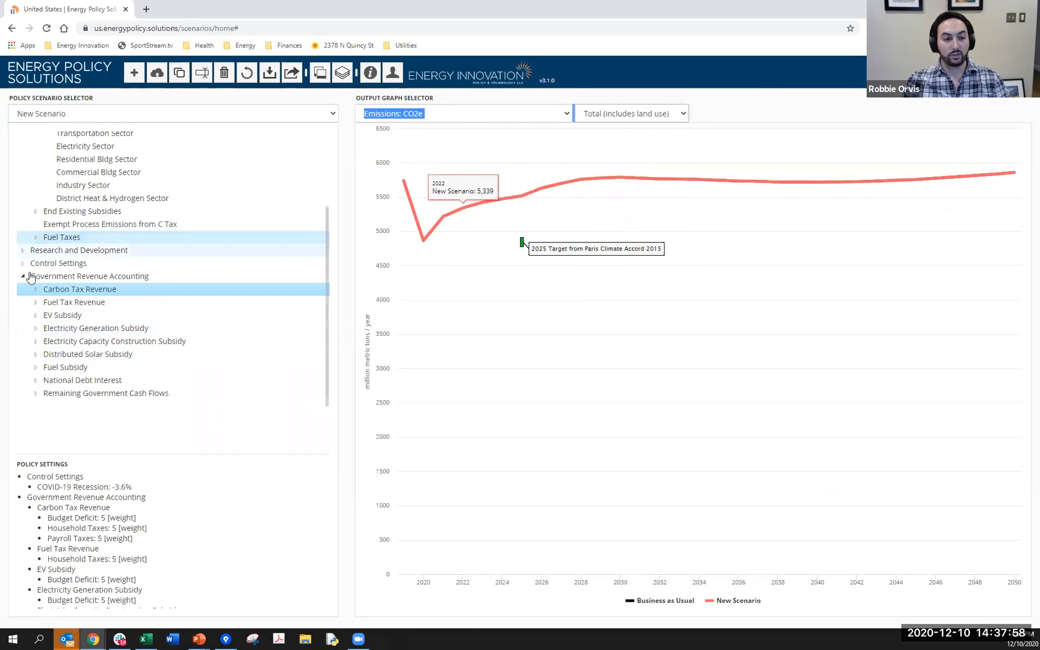
- Set the Cross-Sector Carbon Tax for the Electricity Sector to 150 $/metric ton CO2e
scroll(68, 240, up, 3)
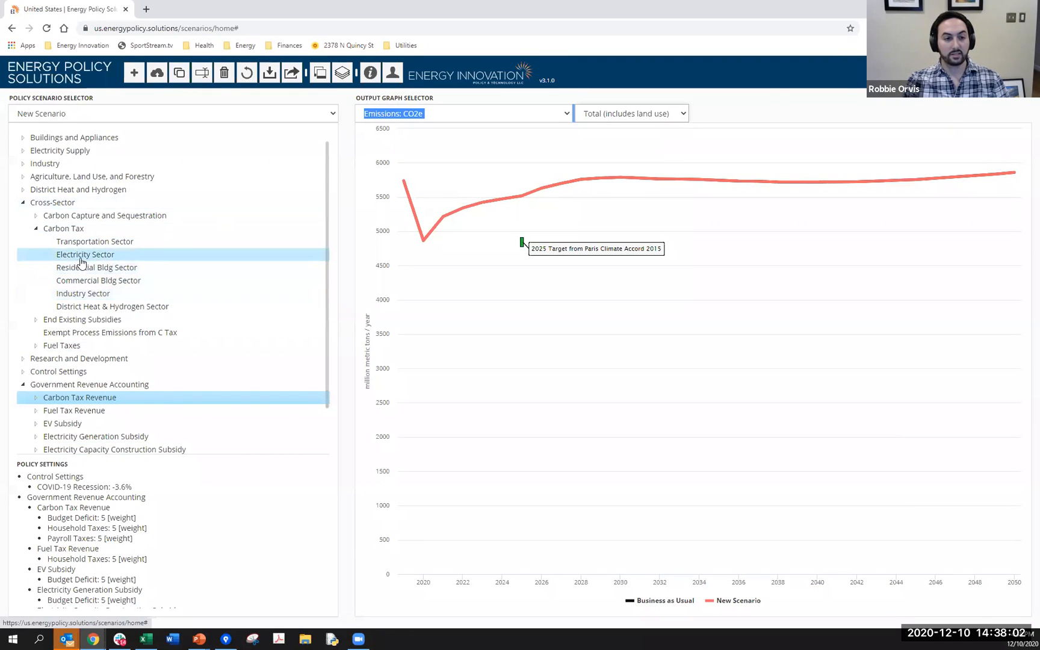
click(84, 255)
drag(9, 151, 170, 156)
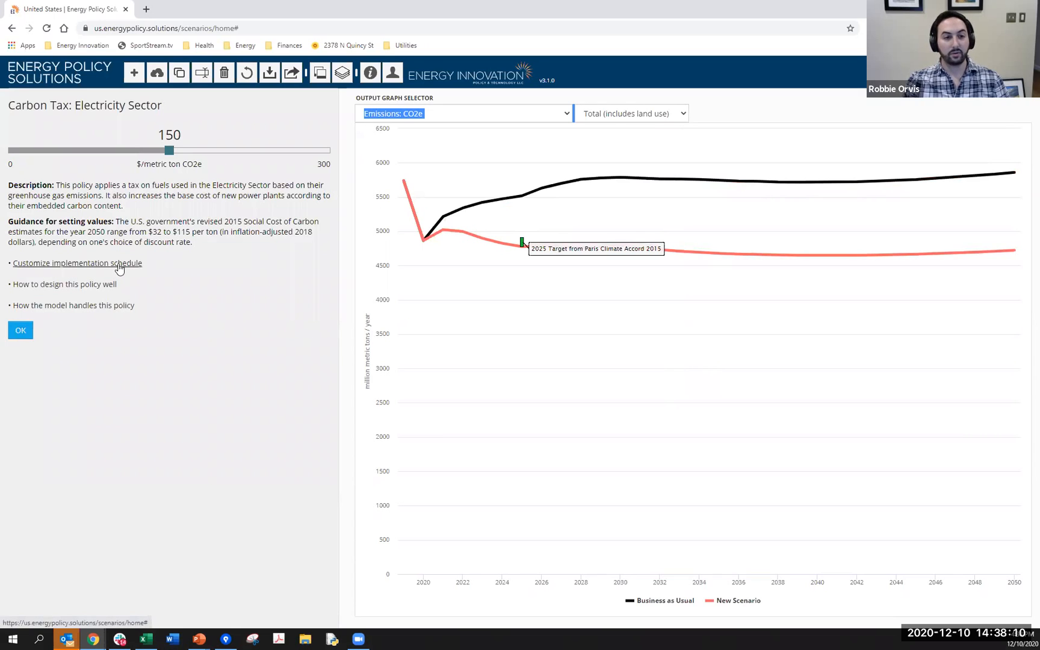
- Customize the Electricity Sector carbon tax schedule with 33% implementation in 2021, and accept the schedule and the policy setting
click(119, 265)
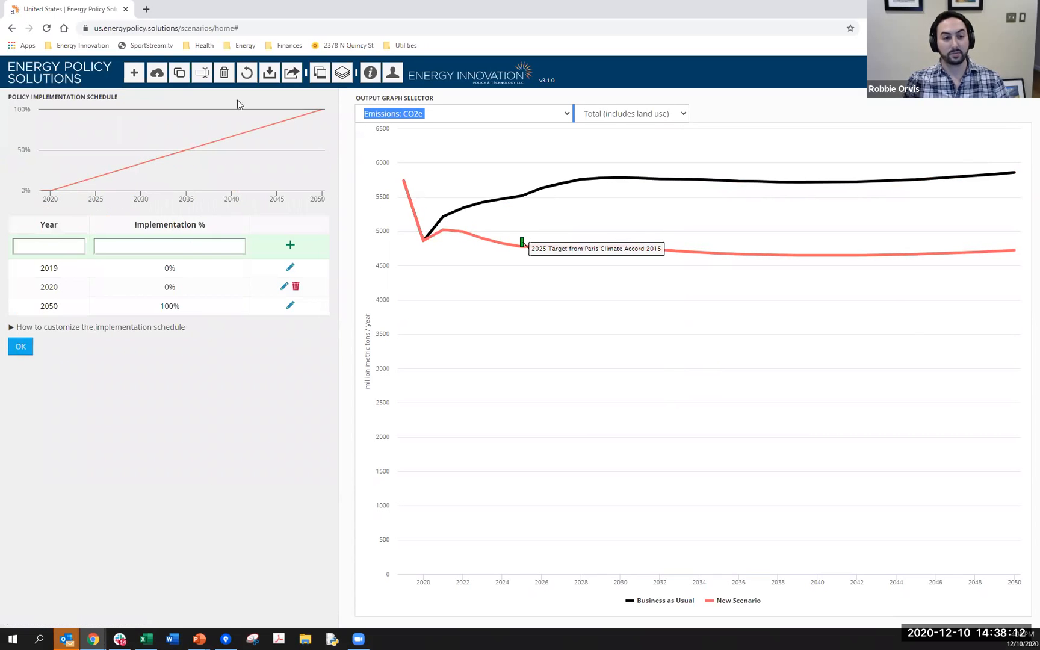
click(53, 245)
text(2021)
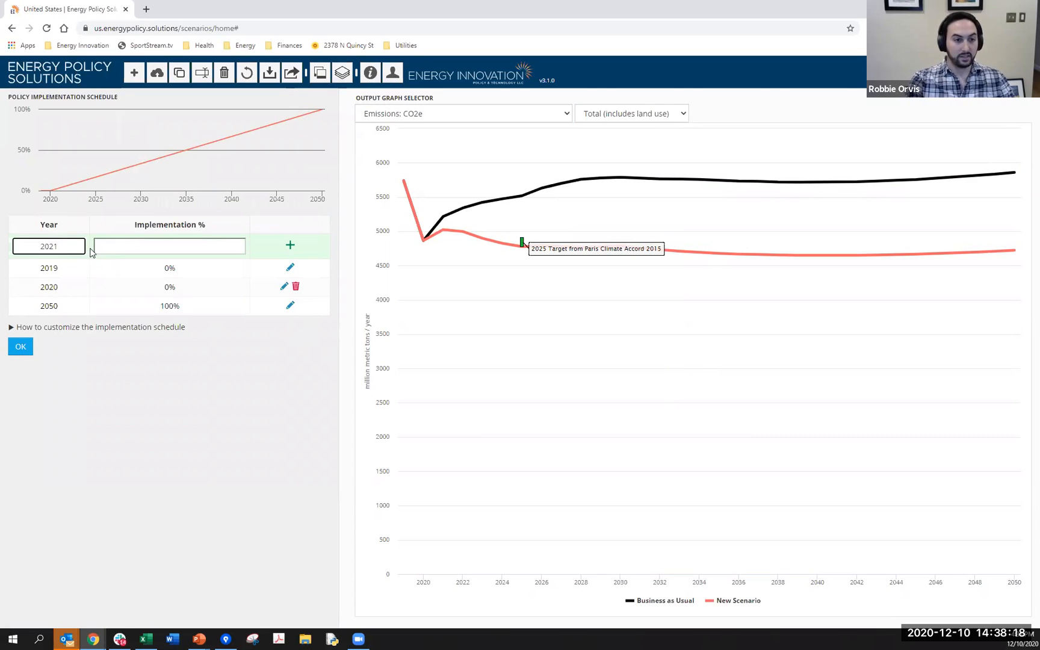
key(Tab)
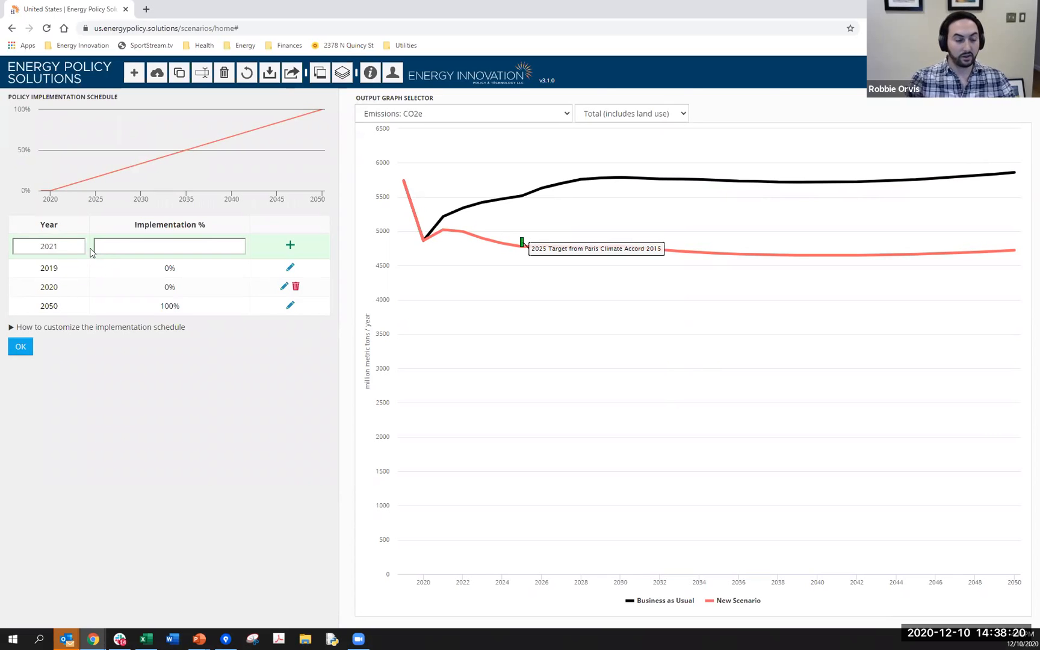
click(174, 248)
text(33)
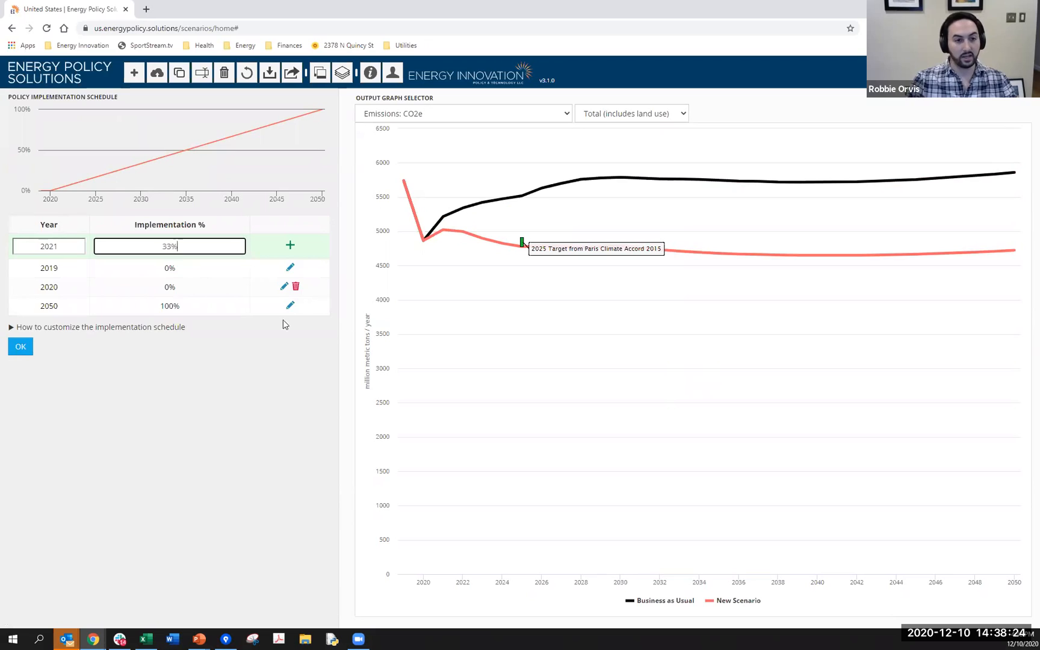
click(289, 246)
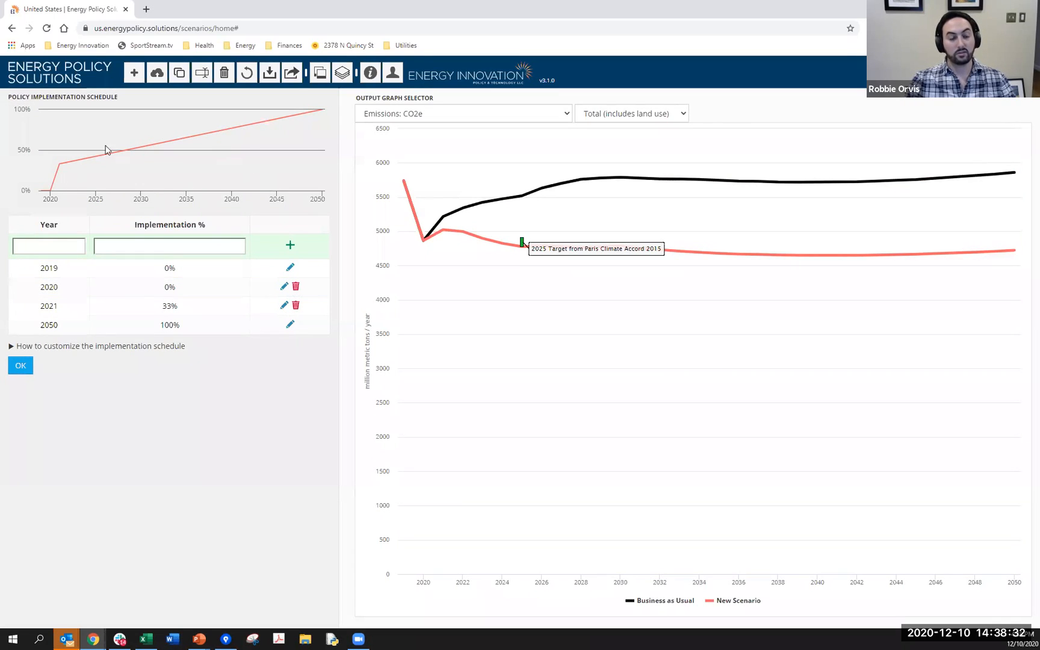
click(20, 369)
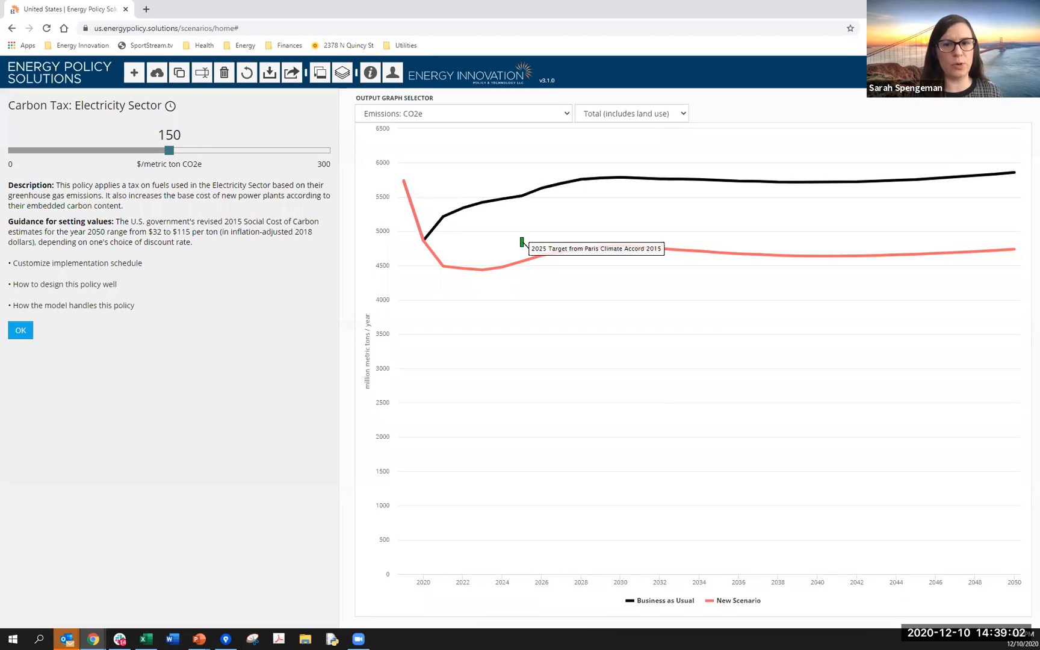
click(21, 331)
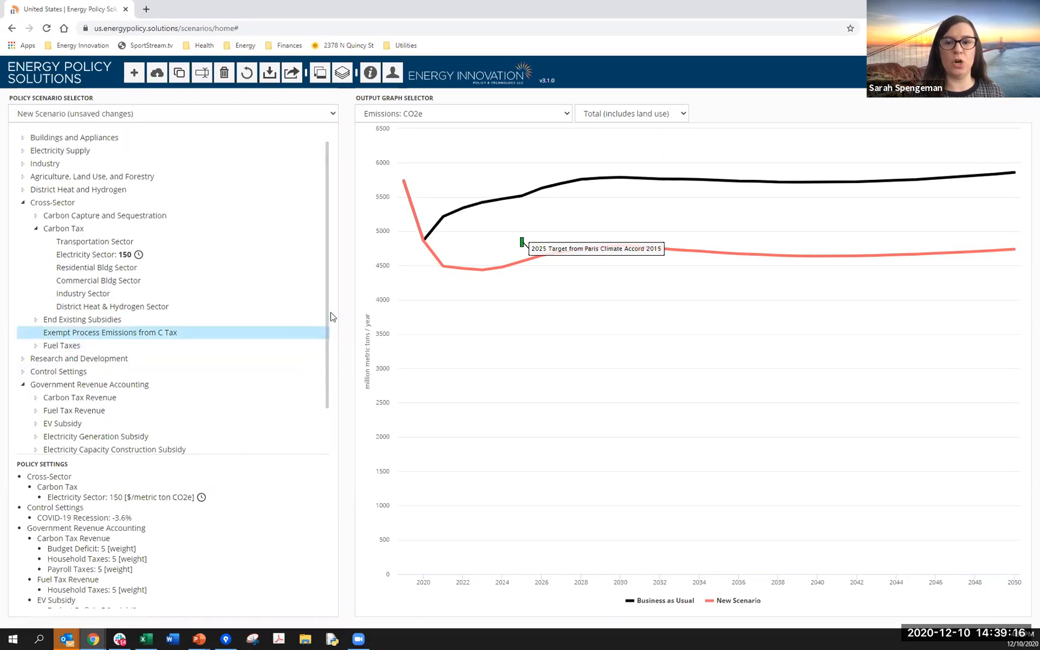
- Collapse the Carbon Tax policies and examine the Carbon Tax Revenue allocation under Government Revenue Accounting
scroll(329, 334, down, 2)
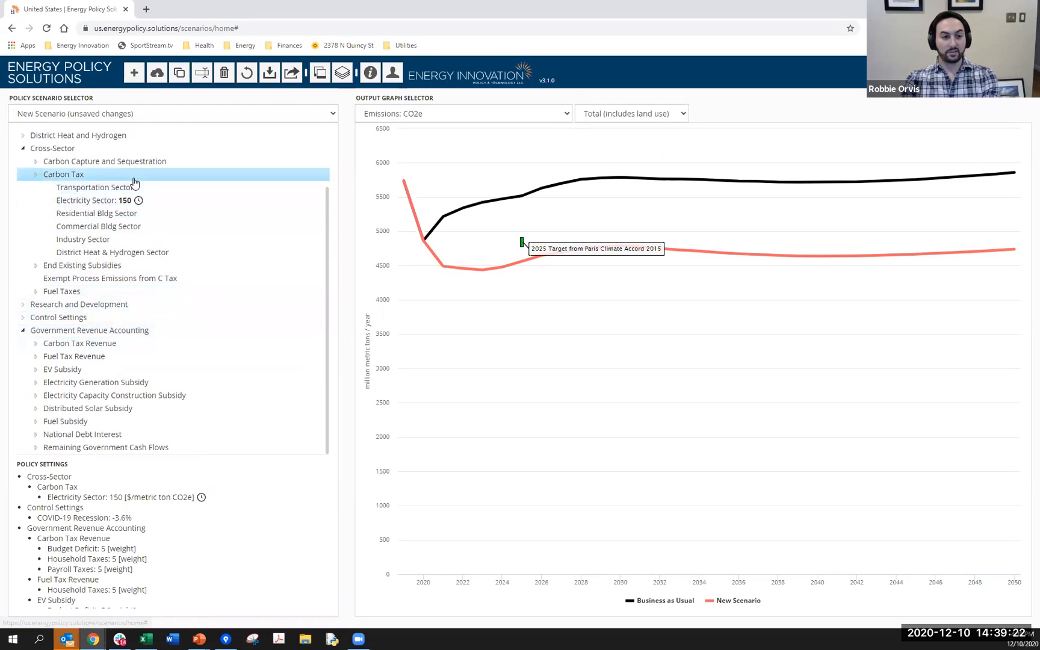
click(183, 173)
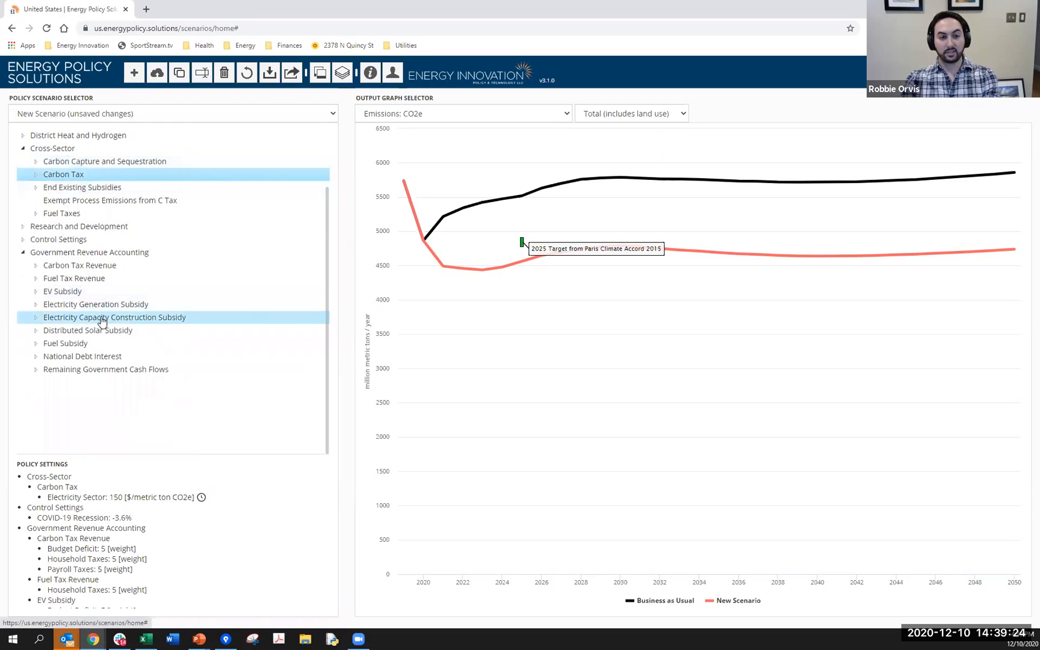
click(116, 268)
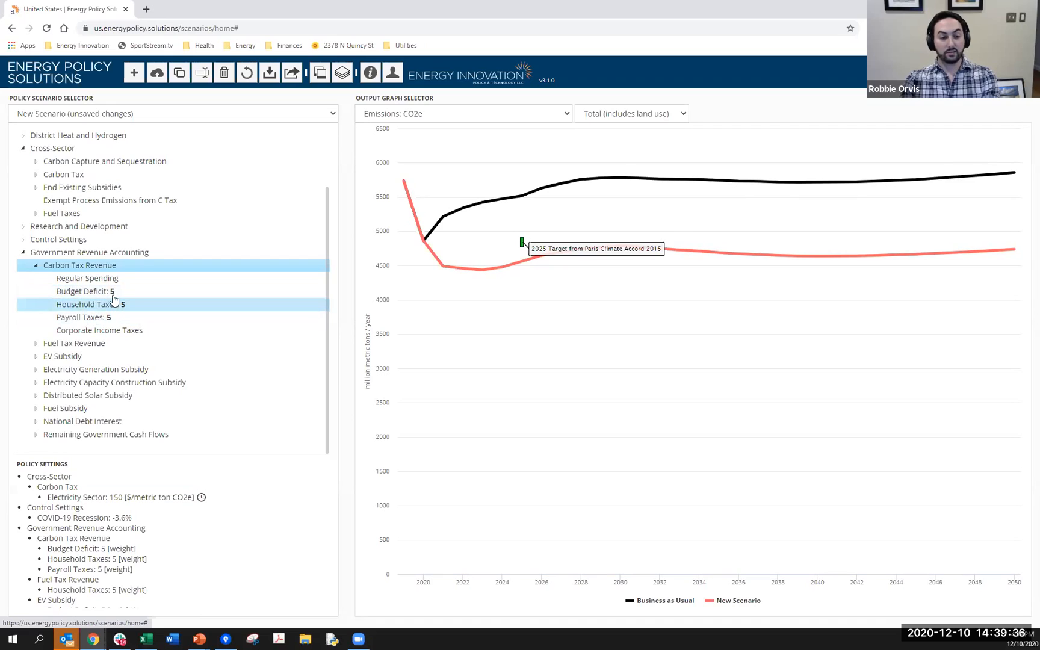
- Load the $50/ton carbon price household dividend scenario, discarding the unsaved changes to New Scenario
click(162, 114)
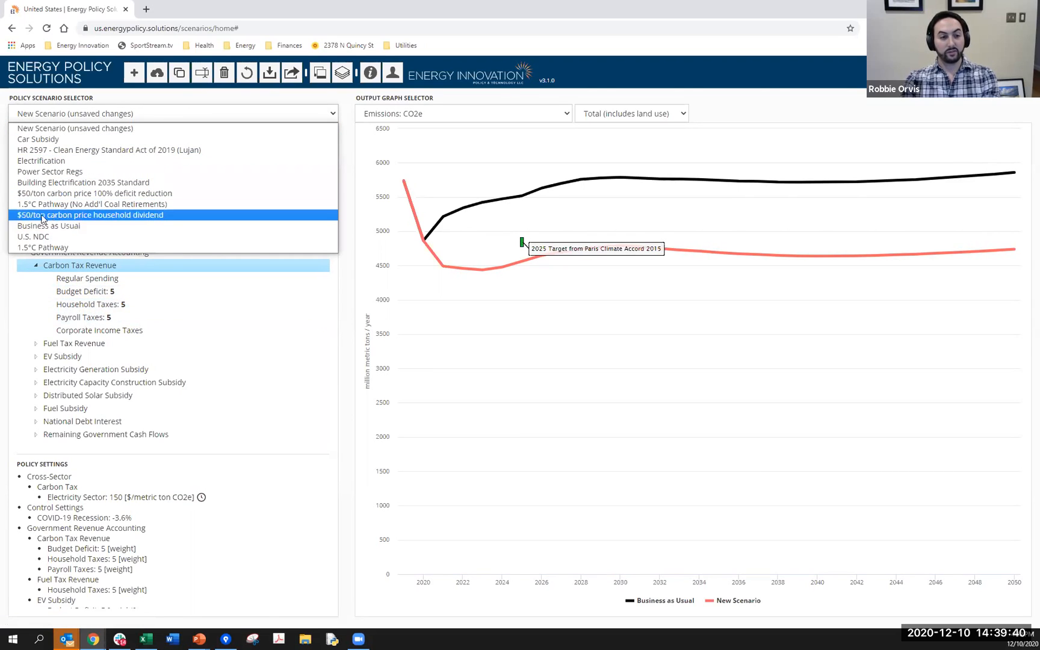
click(109, 215)
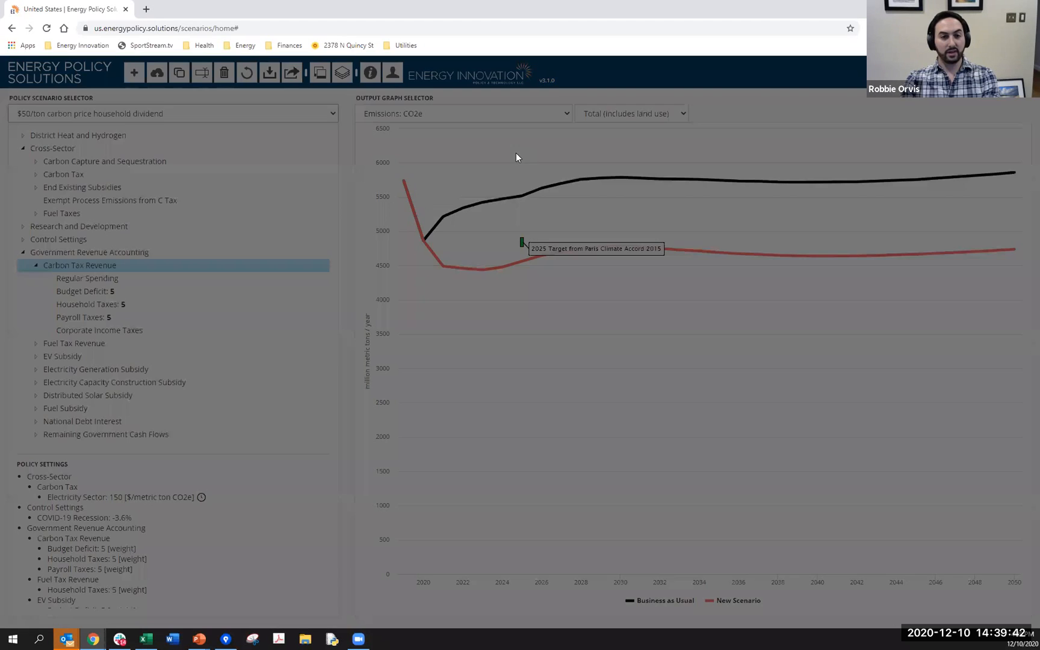
click(625, 158)
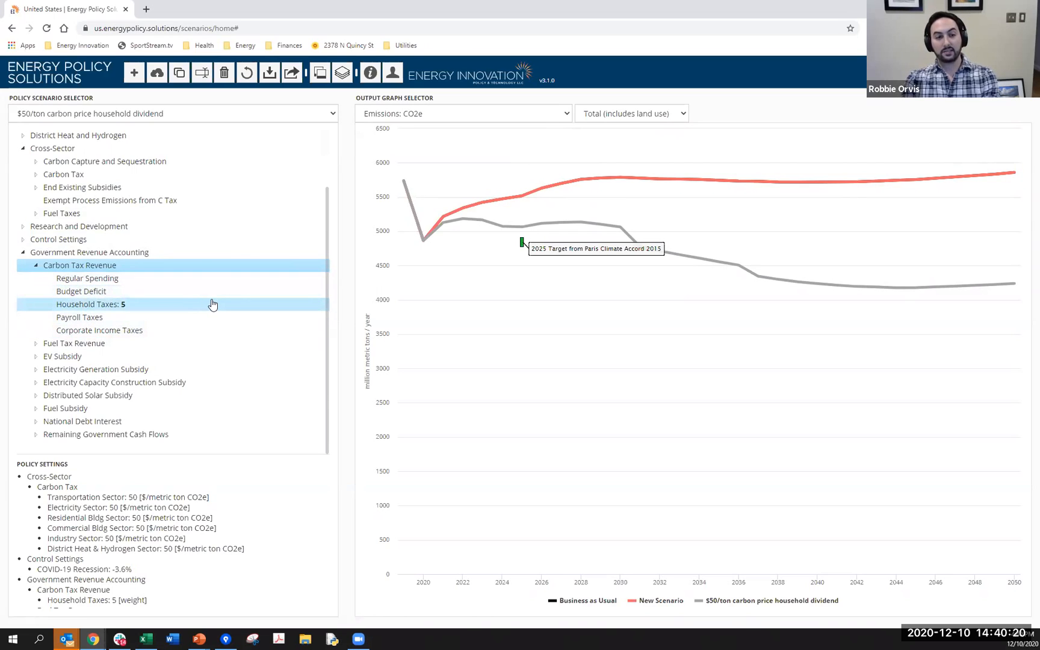
- View the Change in CapEx + OpEx graph under Financial: Policy Package Cost/Savings and examine its cost and rebate curves
click(471, 120)
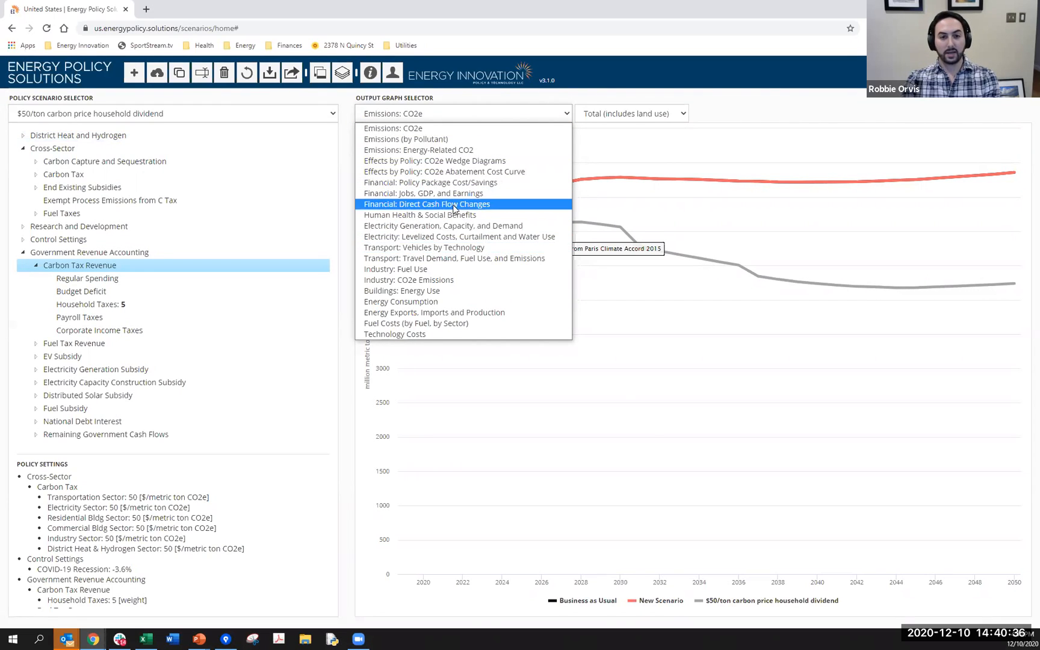
click(414, 182)
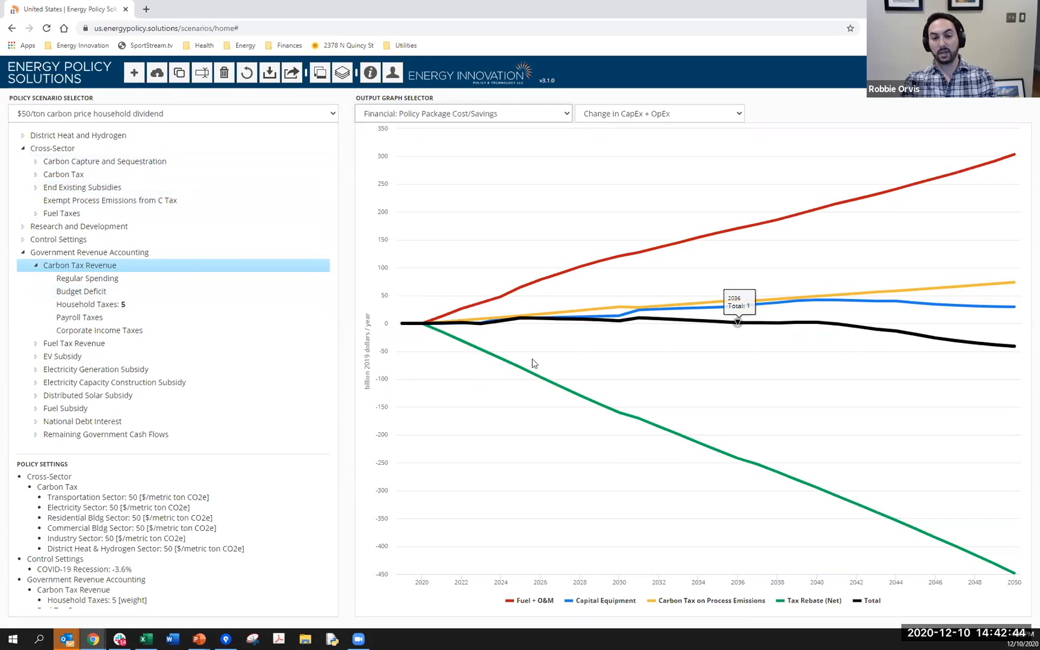
mouse_move(589, 399)
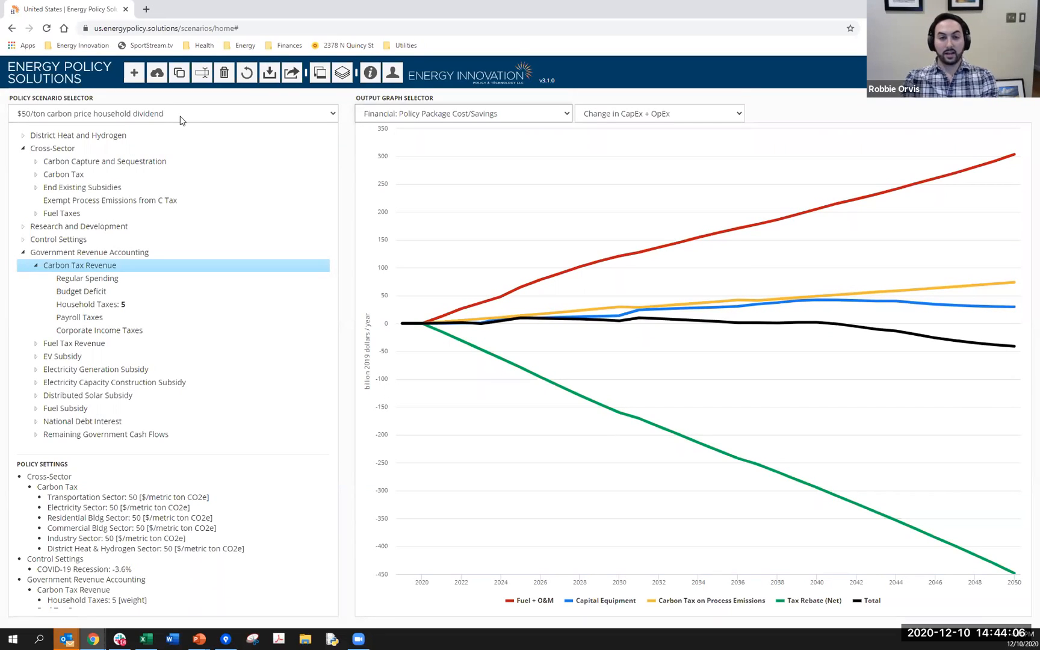
click(540, 118)
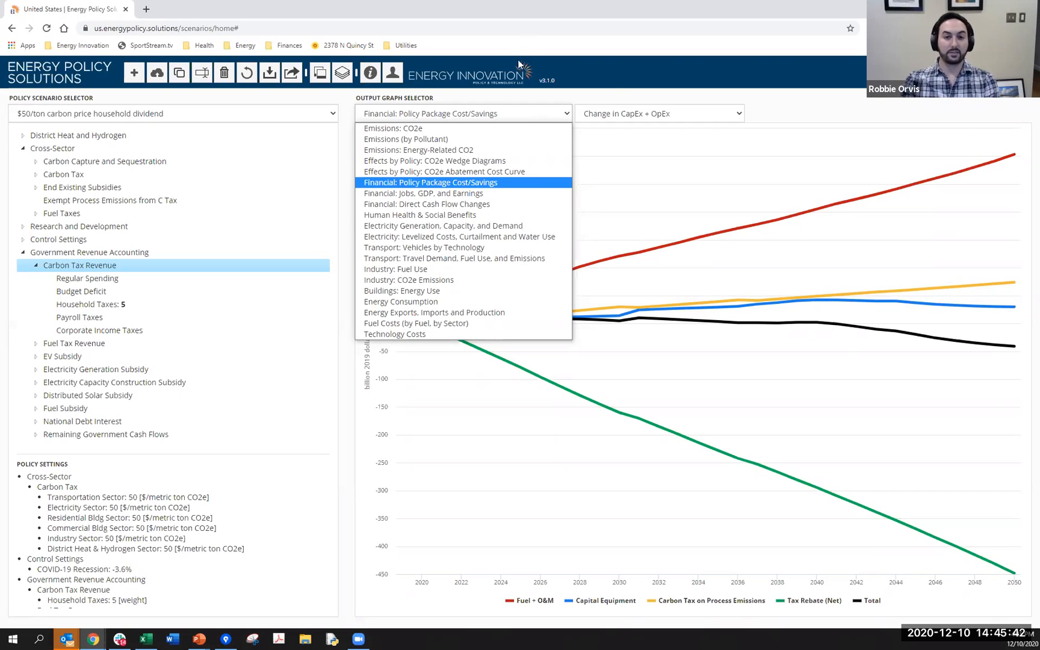
click(607, 118)
click(496, 112)
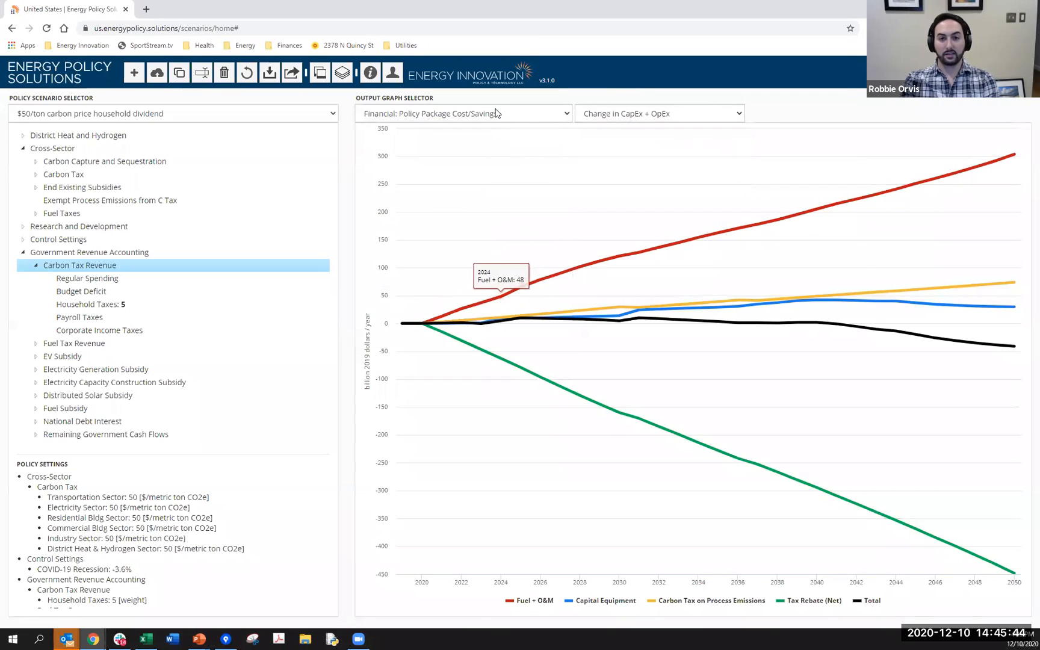
- View the Agriculture graph under Emissions: CO2e and compare the scenario curves
click(496, 114)
click(497, 130)
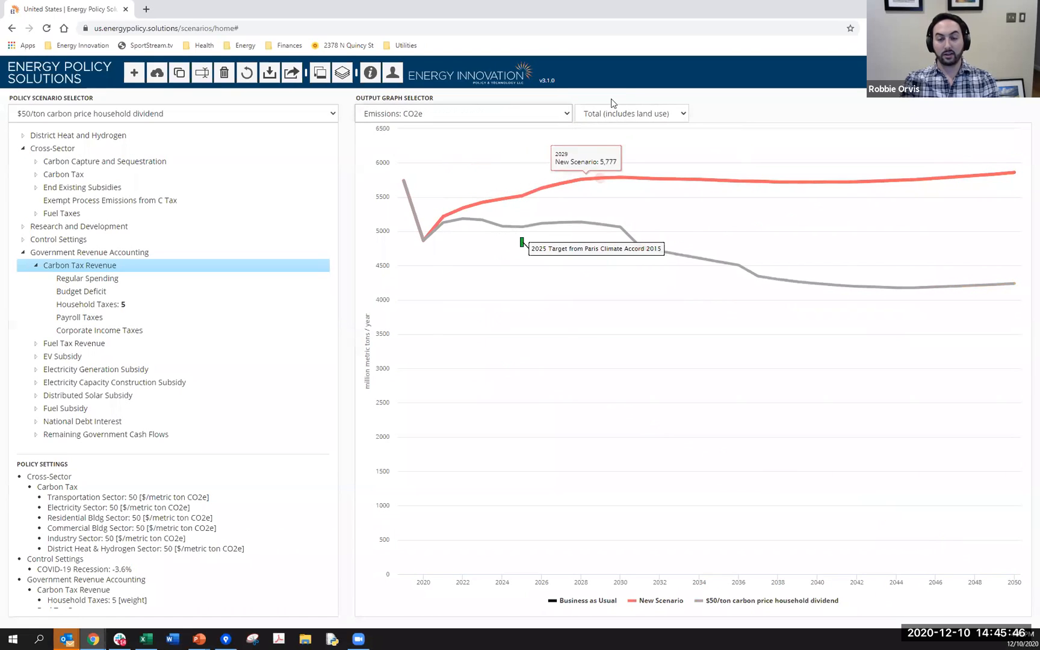
click(642, 113)
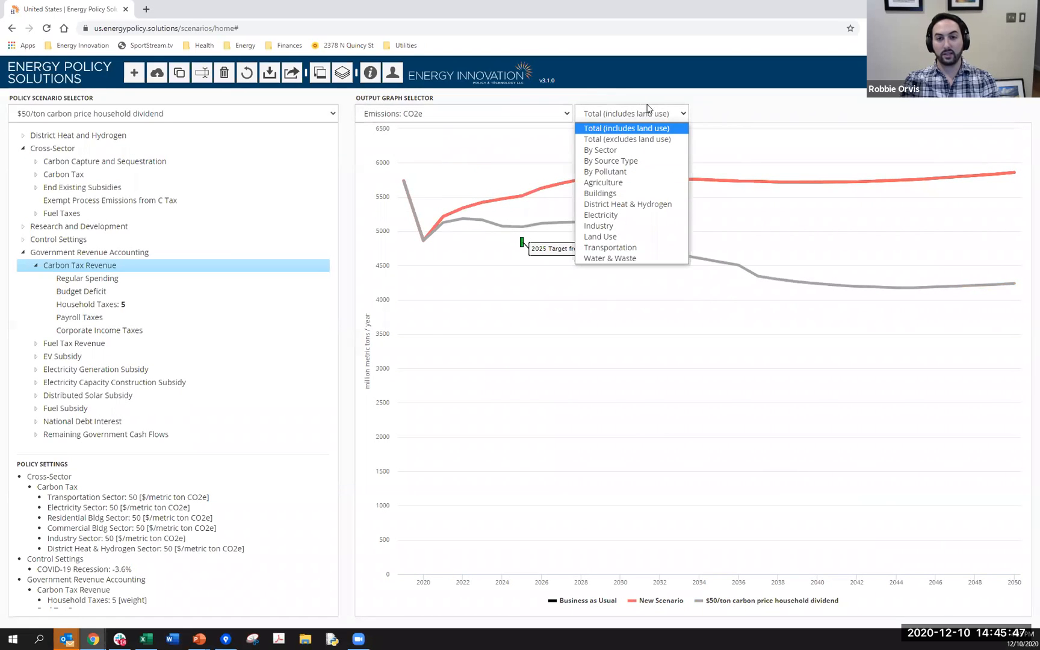
click(608, 184)
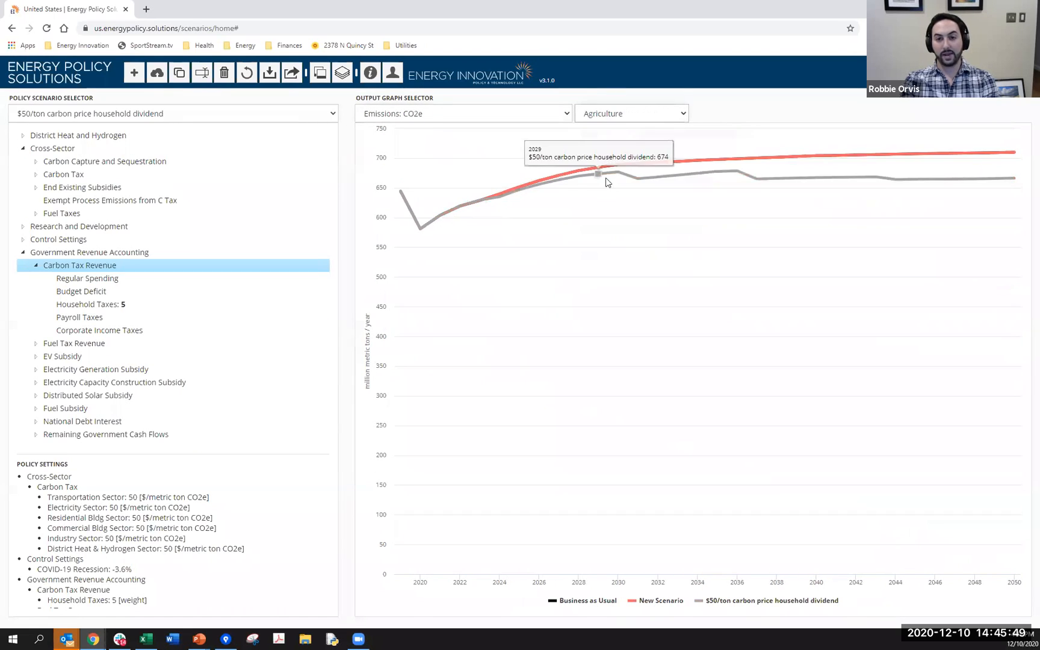
- View the Industry graph under Emissions: CO2e and compare its scenario curves
click(616, 114)
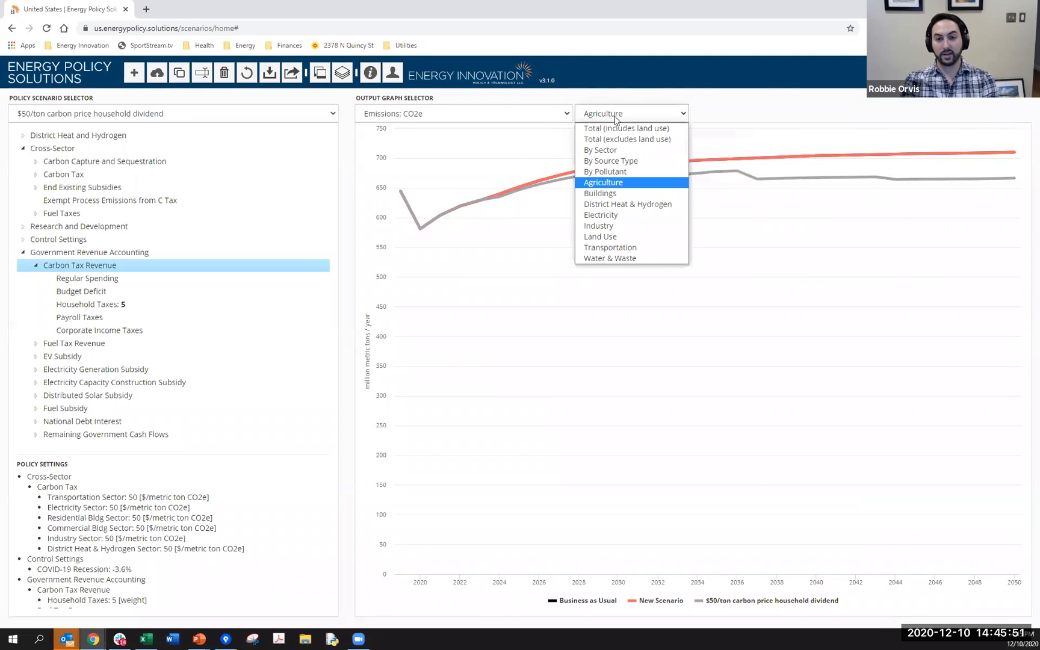
click(616, 226)
click(628, 116)
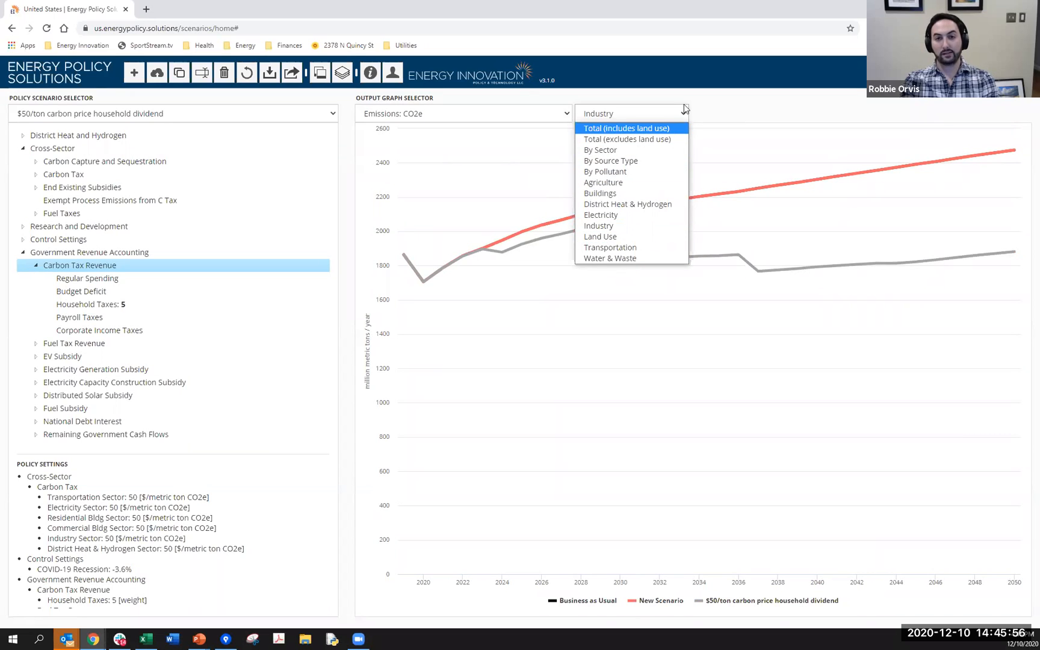
- Expand the Agriculture, Land Use, and Forestry policies to examine the available measures
click(114, 181)
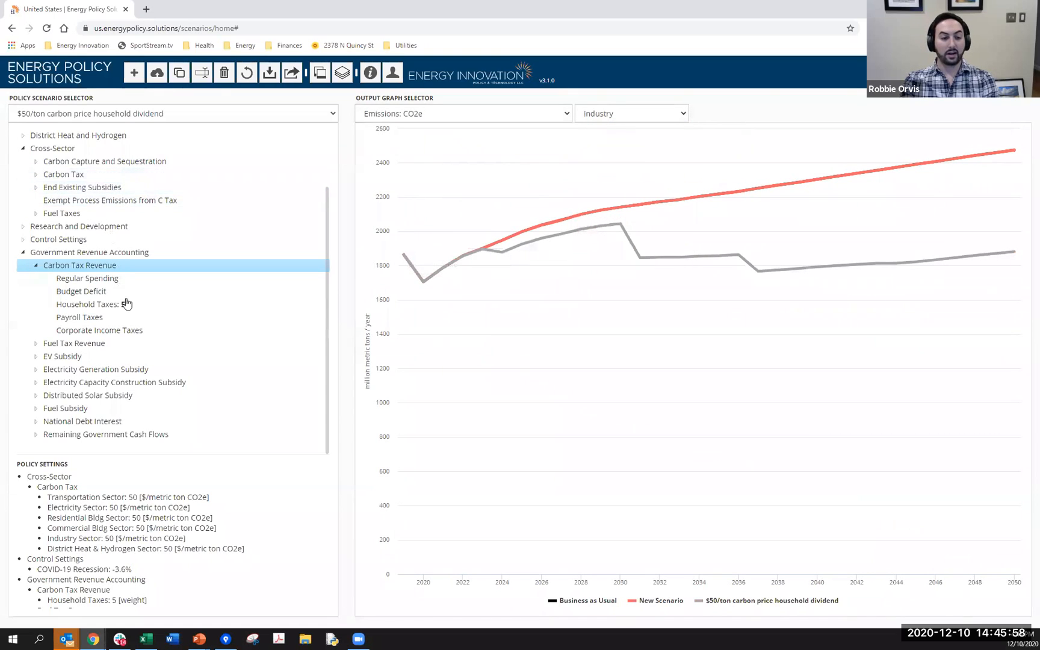
scroll(69, 163, up, 2)
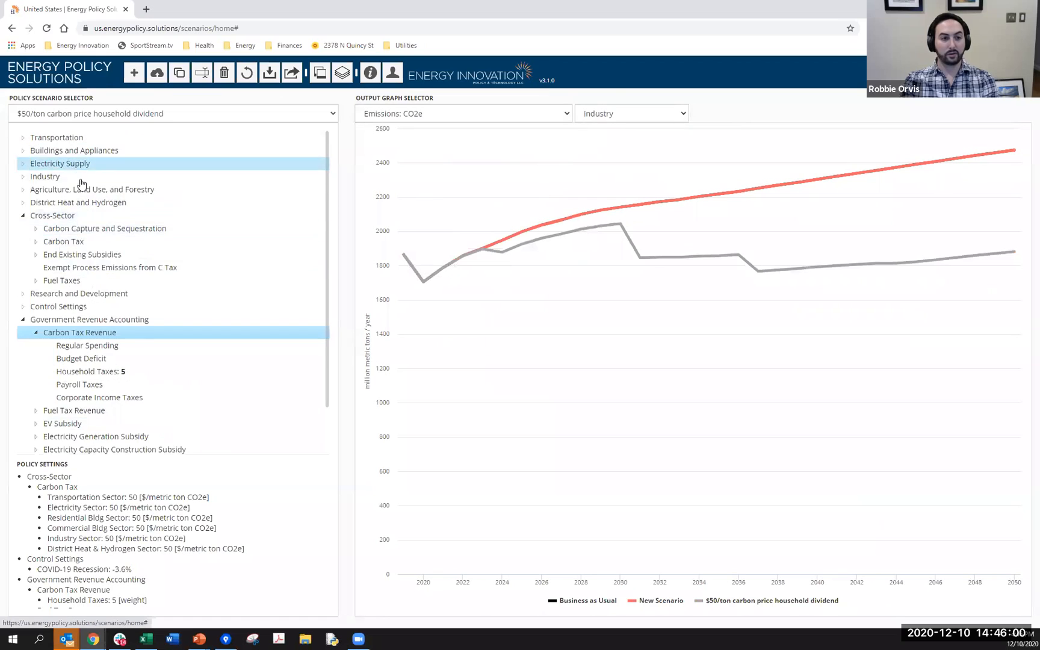
click(85, 194)
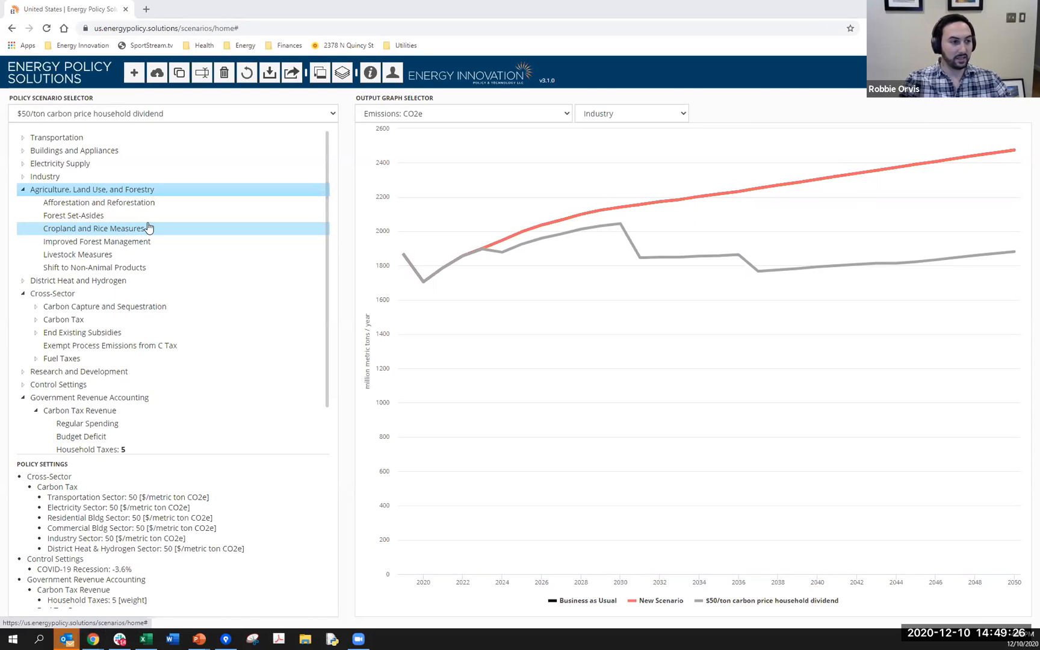
- Switch to the PowerPoint slide show and go back to the U.S. 1.5°C Emissions Scenario slides covering the included policies
key(alt+Tab)
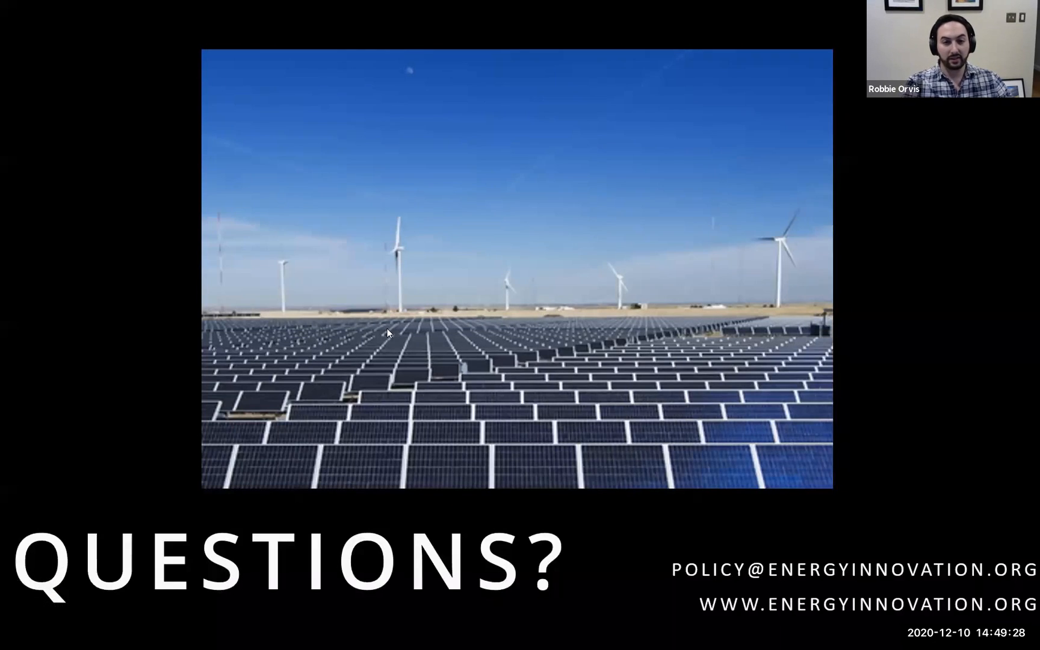
key(Left)
key(Left)
key(Left)
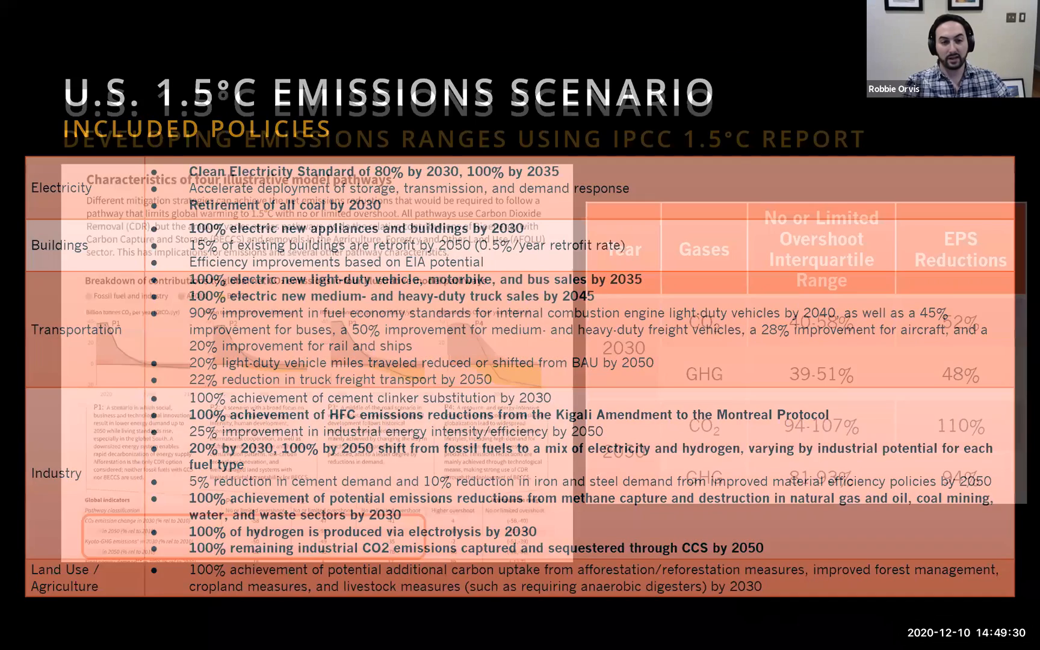
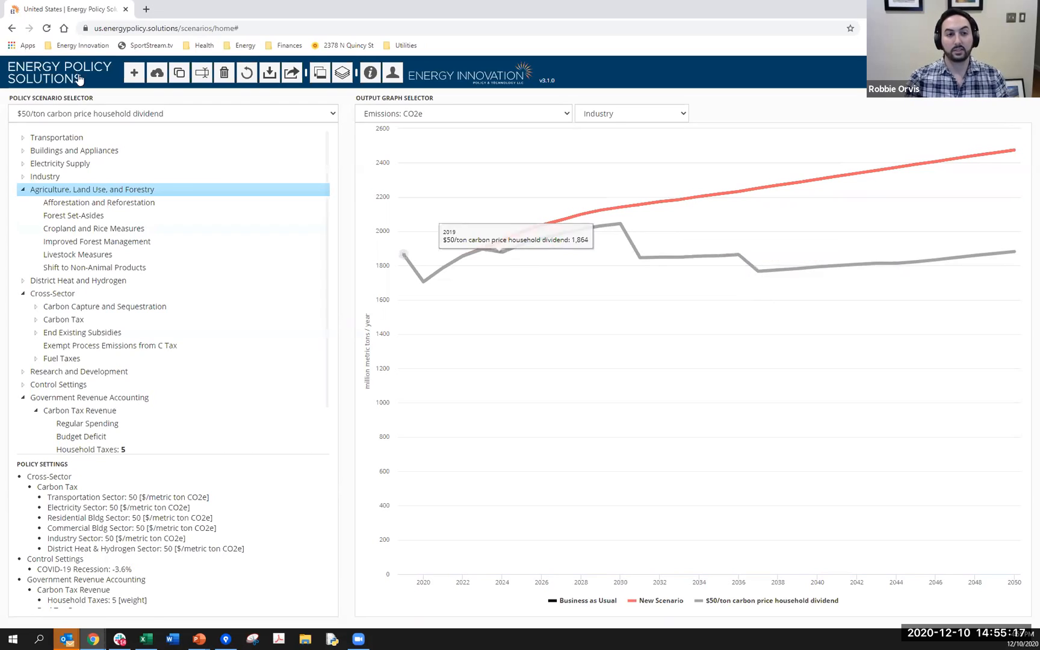
- Collapse the Agriculture, Land Use, and Forestry policies and view the Total (includes land use) graph under Emissions: CO2e
click(172, 191)
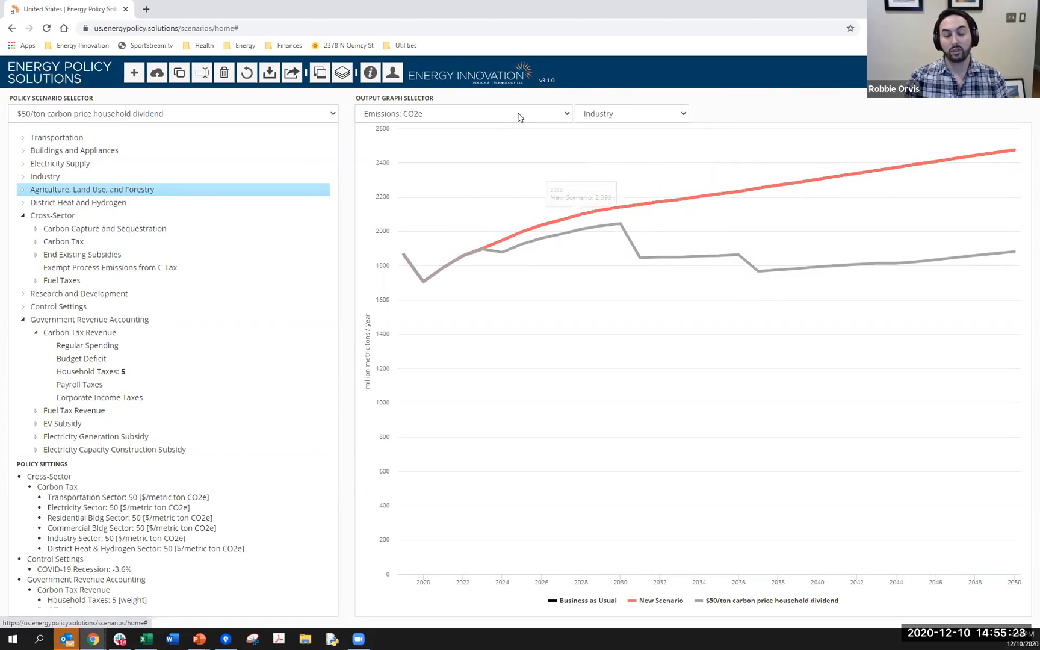
click(633, 113)
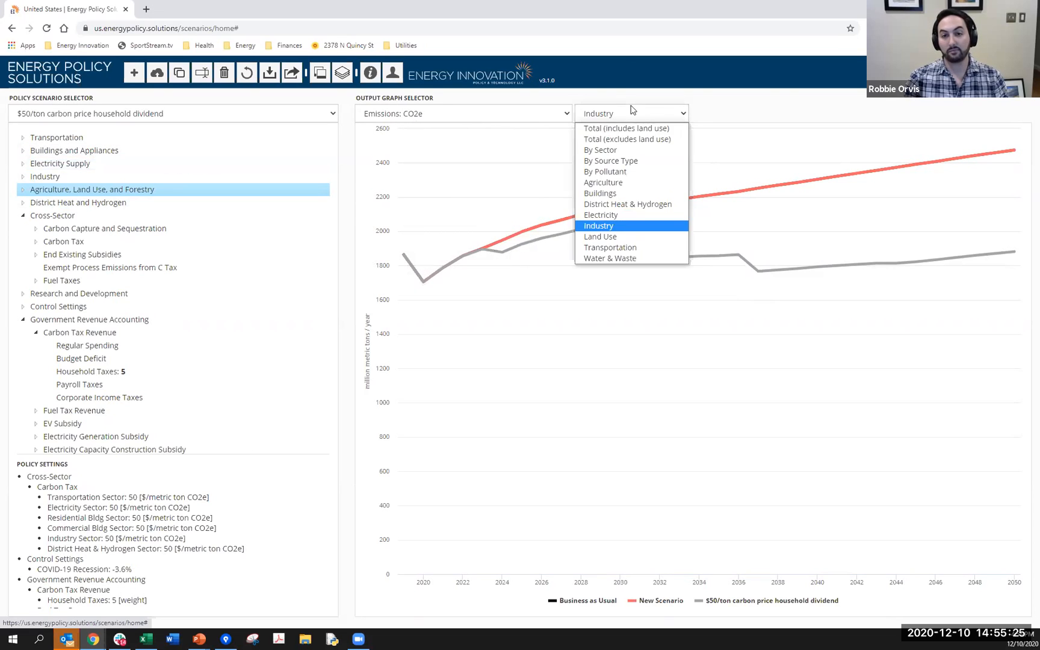
click(636, 129)
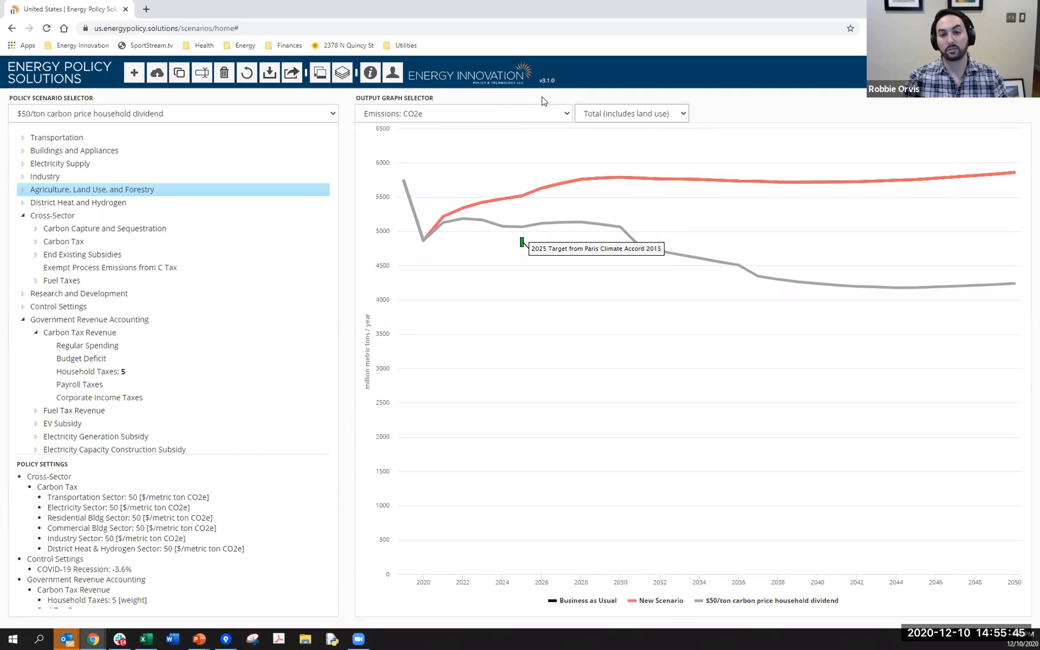
mouse_move(633, 236)
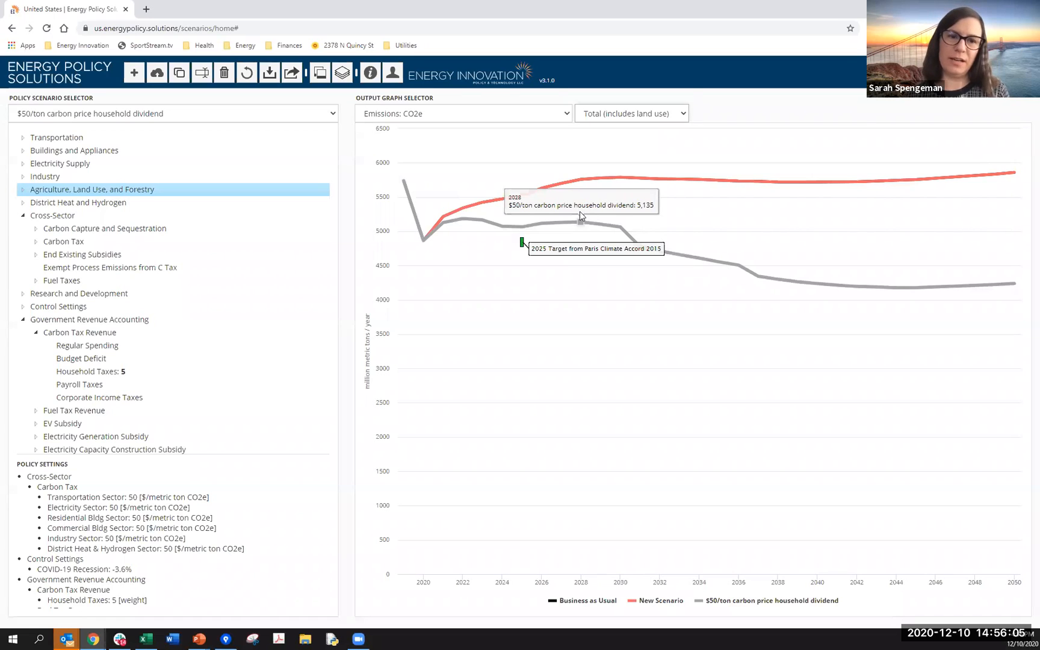
- Load the 1.5°C Pathway scenario and display its Effects by Policy: CO2e Wedge Diagrams graph
click(264, 113)
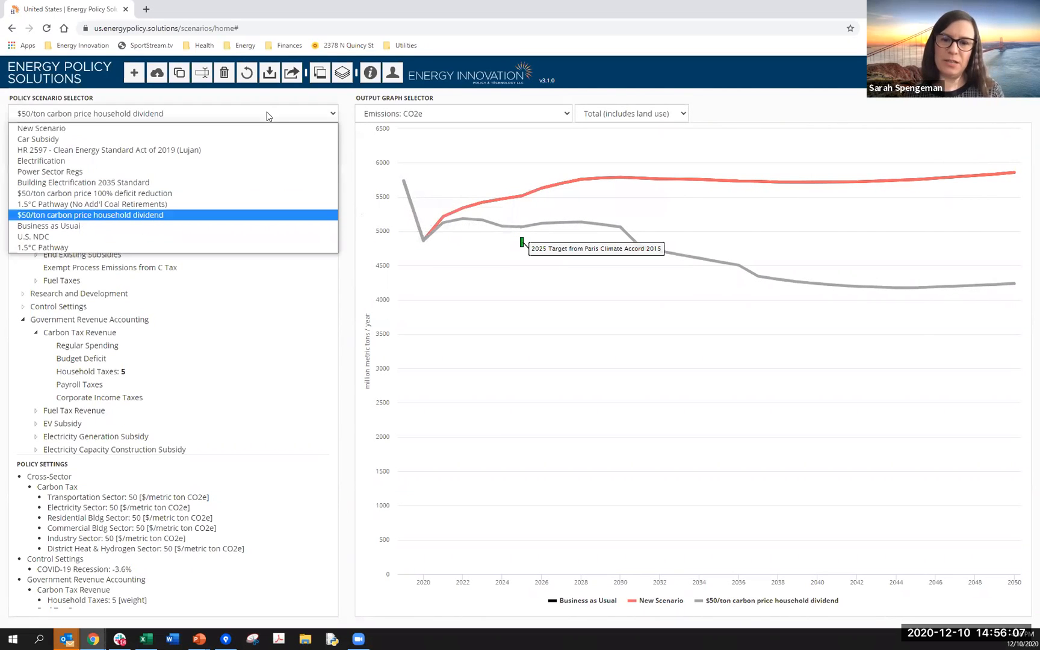
click(256, 245)
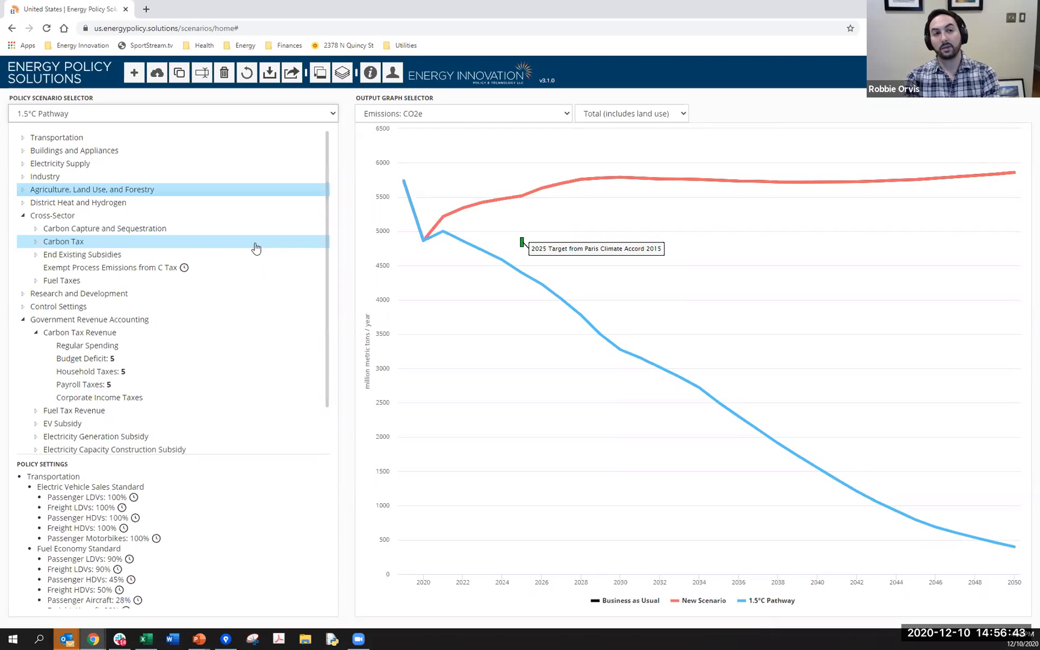
click(457, 114)
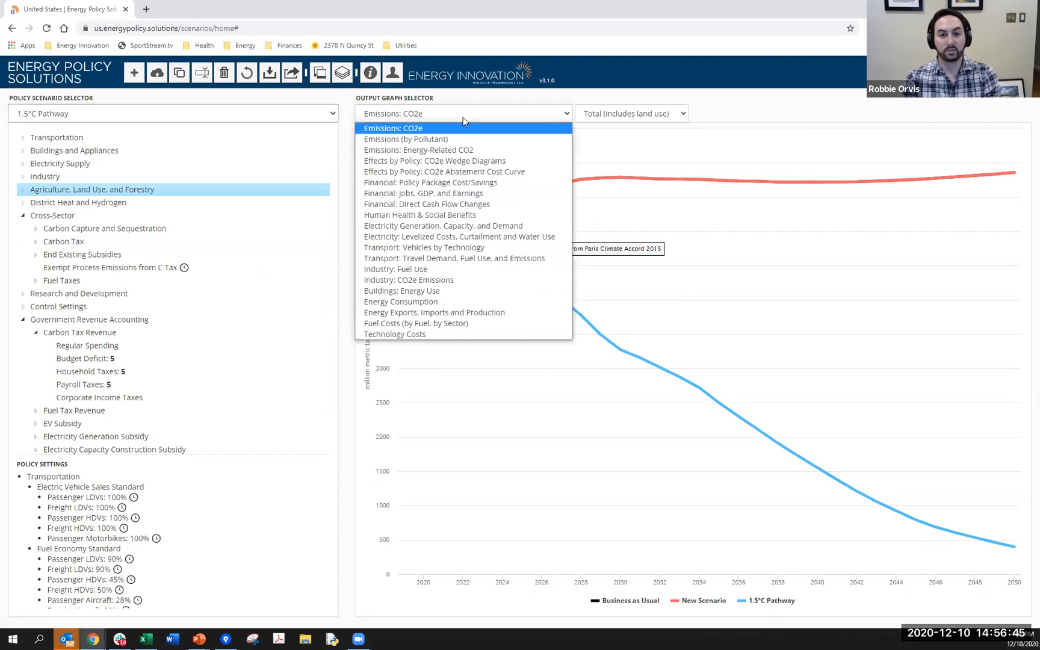
click(484, 159)
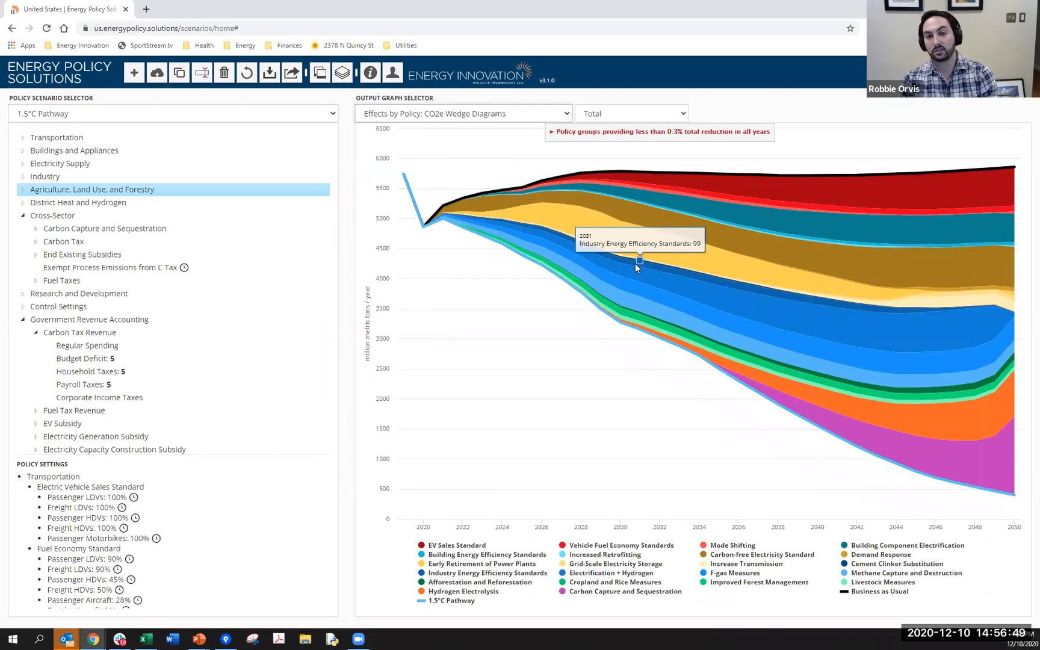